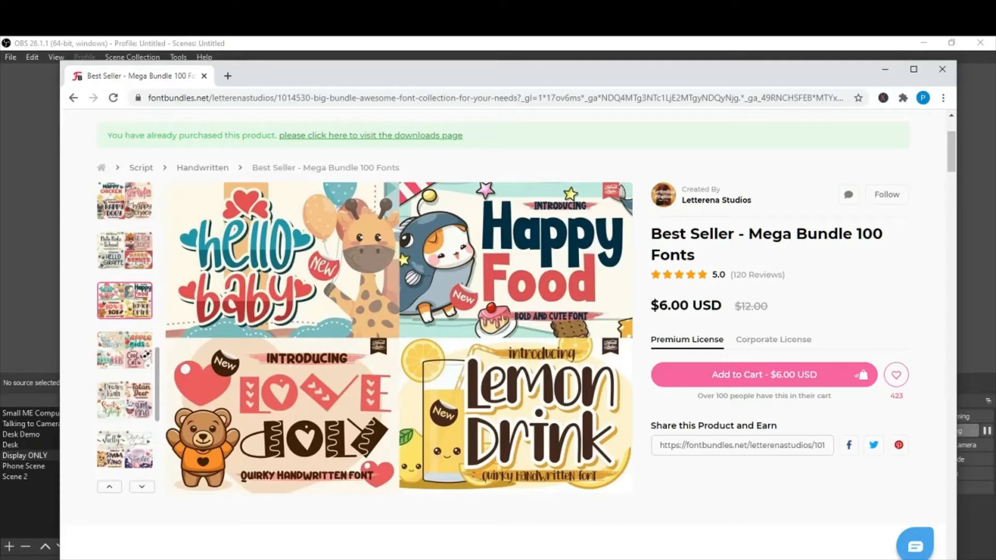
- Search the ALL FONTS folder for "hello baby", open the hello baby OpenType font file, and close the folder window
{"action": "left_click", "coordinate": [343, 542]}
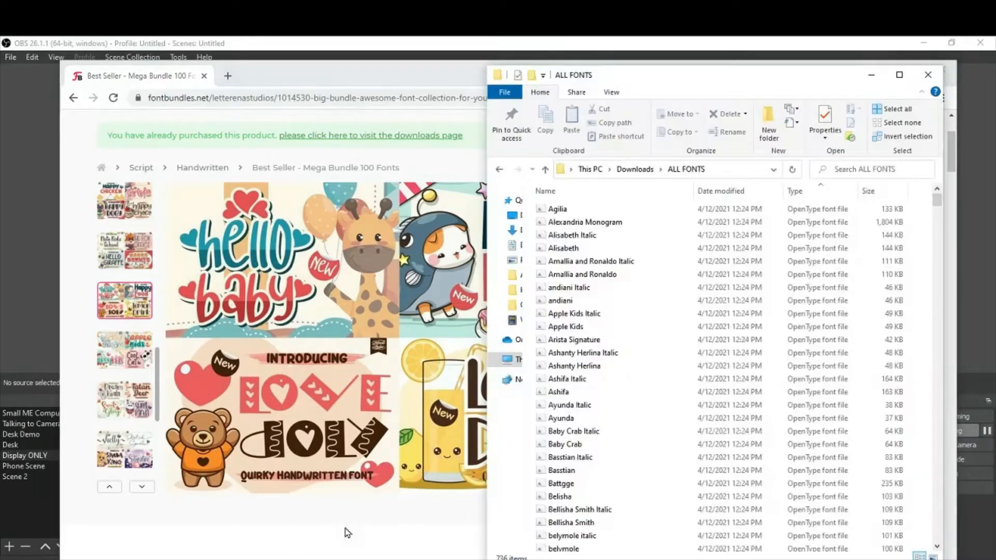
{"action": "left_click", "coordinate": [848, 169]}
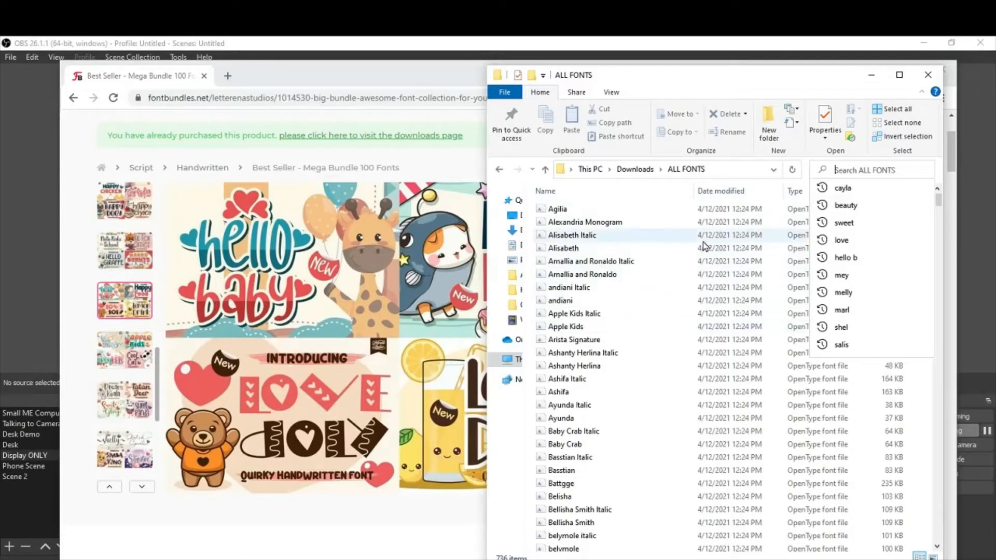
{"action": "type", "text": "hello b"}
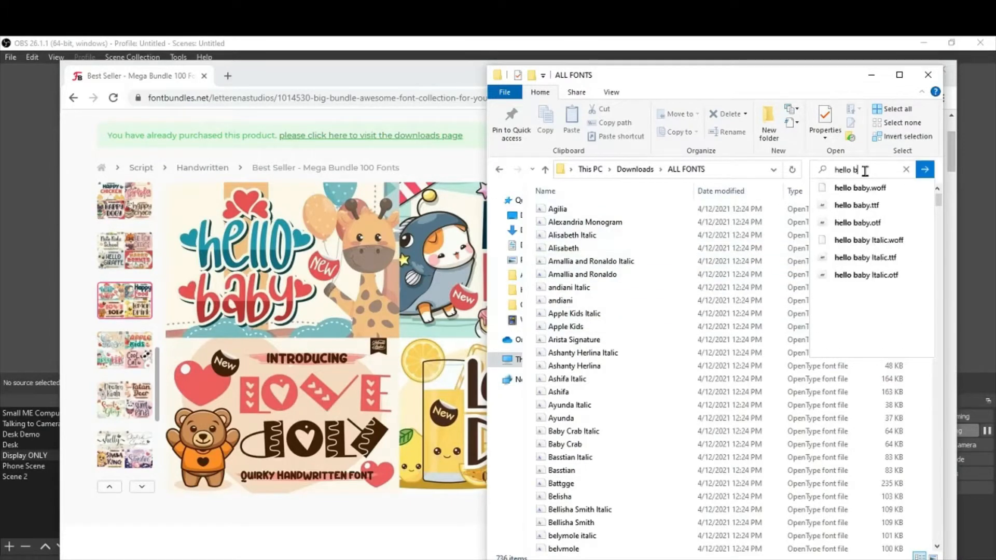
{"action": "type", "text": "aby"}
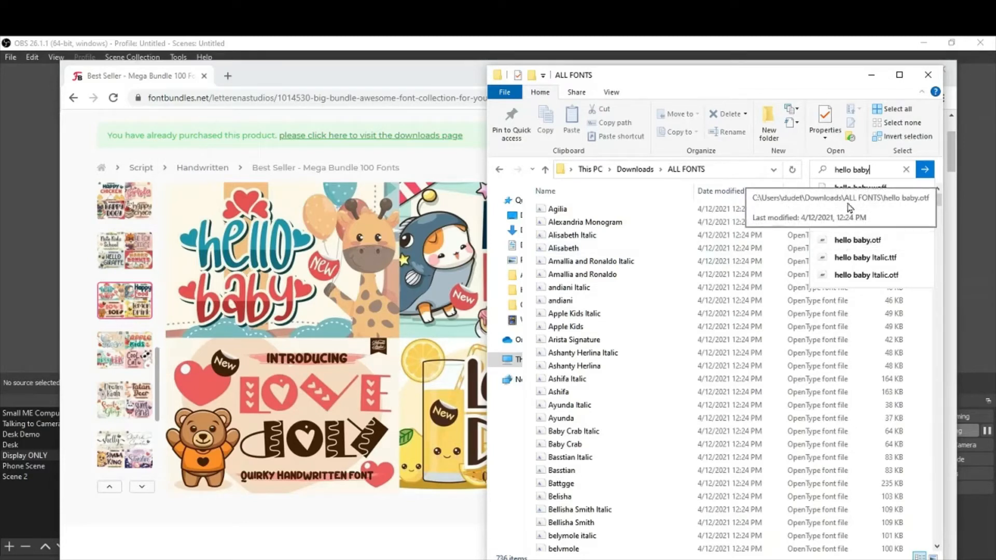
{"action": "left_click", "coordinate": [846, 241]}
{"action": "left_click", "coordinate": [847, 239]}
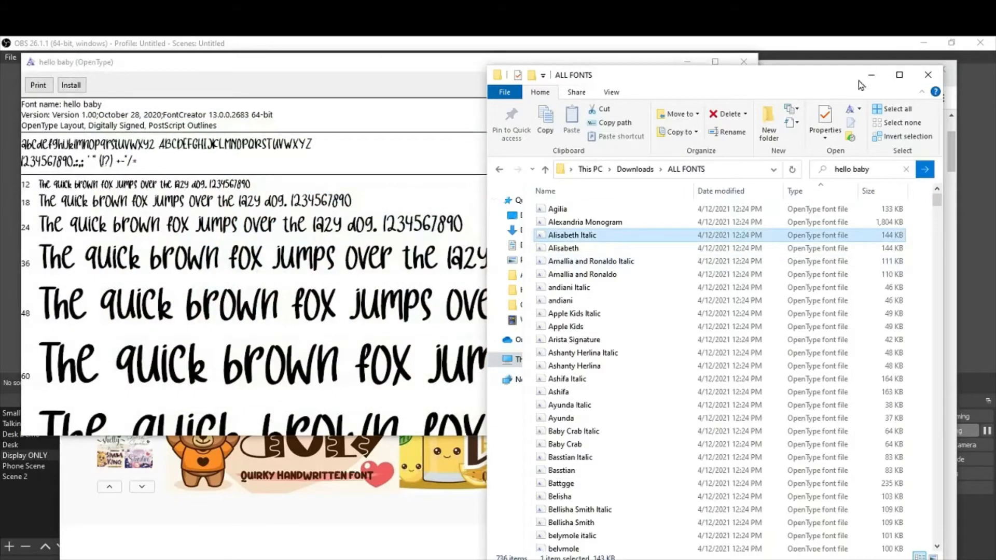
{"action": "left_click", "coordinate": [927, 77]}
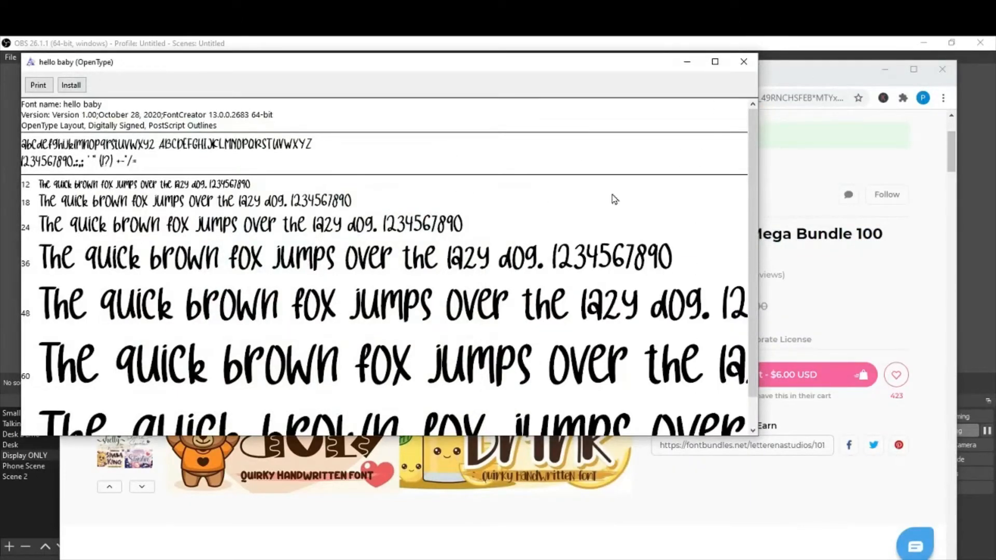
- Try to install the hello baby font without replacing the existing copy, and close its preview
{"action": "left_click", "coordinate": [74, 88]}
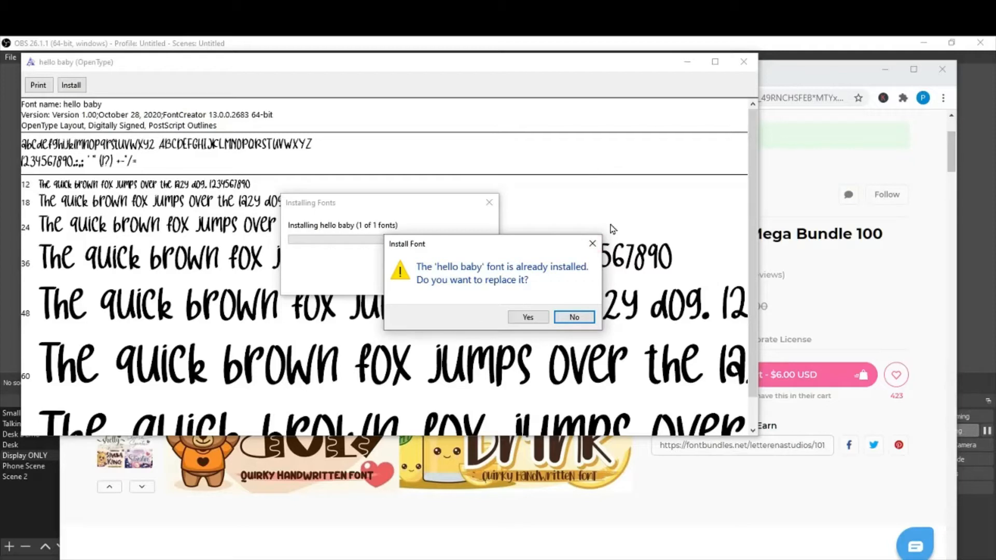
{"action": "left_click", "coordinate": [592, 243]}
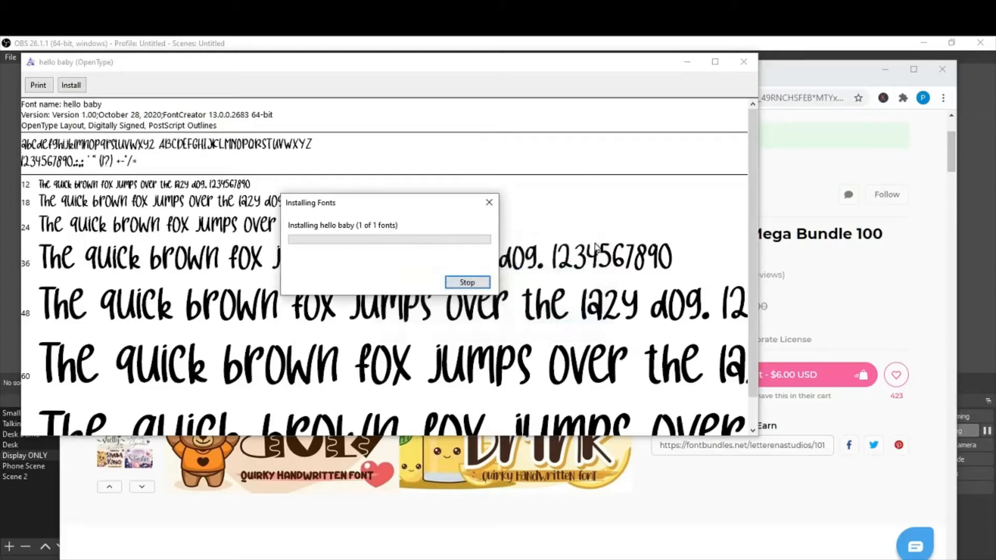
{"action": "left_click", "coordinate": [744, 63]}
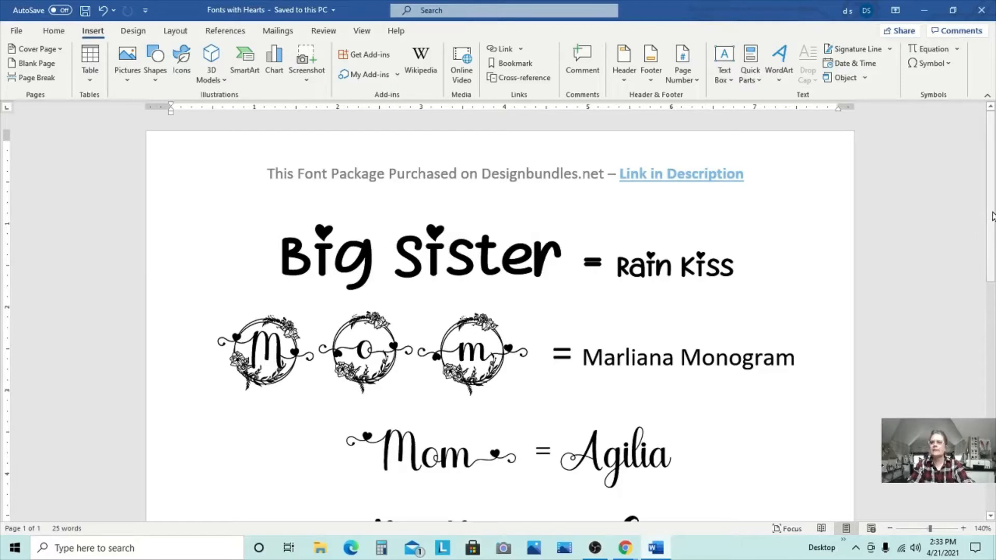
{"action": "scroll", "coordinate": [991, 213], "scroll_direction": "down", "scroll_amount": 3}
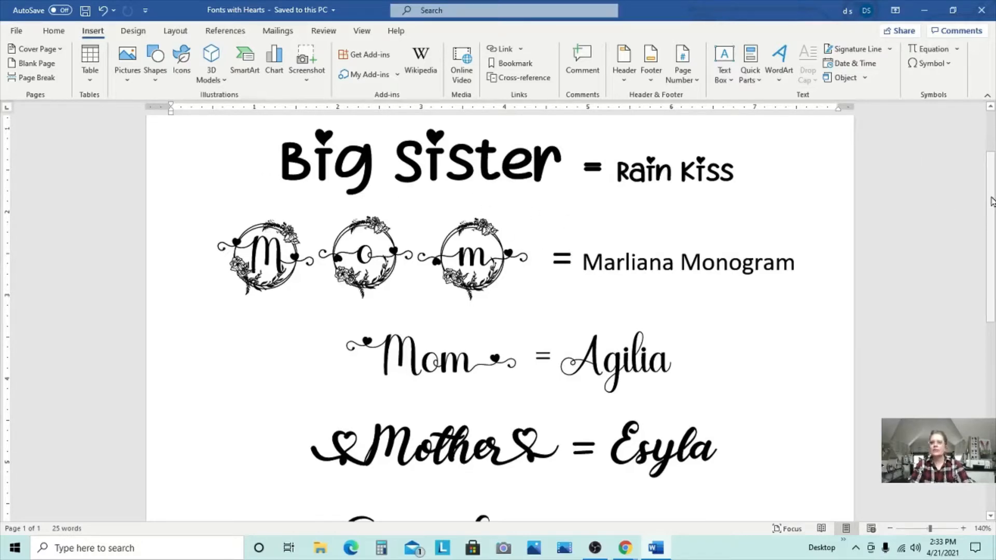
{"action": "left_click_drag", "start_coordinate": [992, 206], "coordinate": [992, 228]}
{"action": "scroll", "coordinate": [991, 228], "scroll_direction": "up", "scroll_amount": 3}
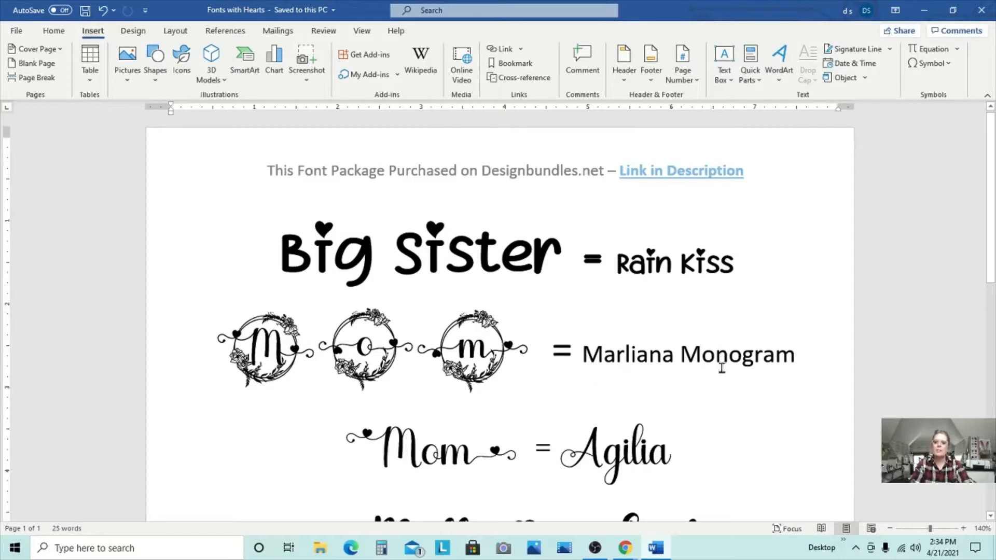
{"action": "left_click_drag", "start_coordinate": [564, 259], "coordinate": [292, 240]}
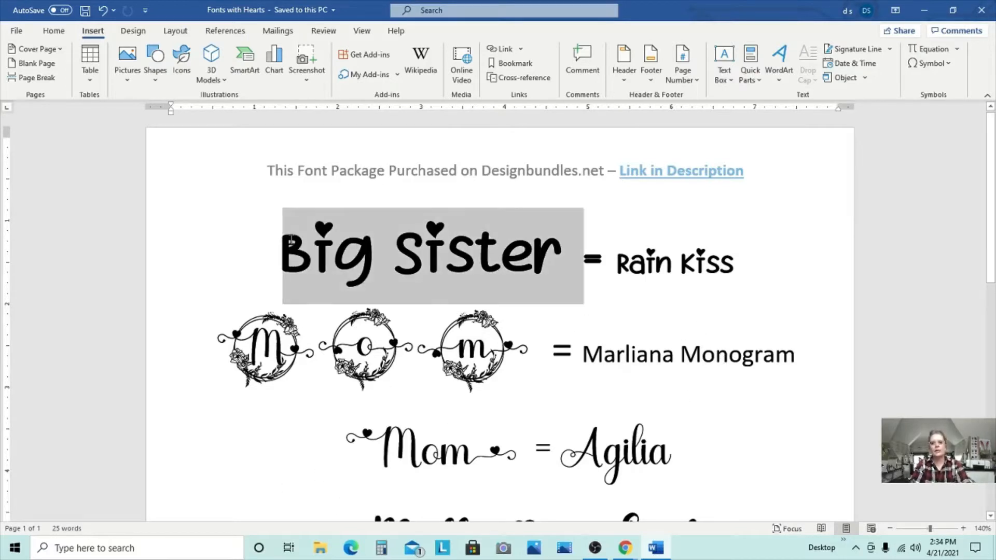
- Delete the Rain Kiss sample text before its final "r" and retype it to read "Big Sister"
{"action": "left_click", "coordinate": [535, 254]}
{"action": "key", "text": "BackSpace"}
{"action": "key", "text": "BackSpace"}
{"action": "key", "text": "BackSpace"}
{"action": "key", "text": "BackSpace"}
{"action": "key", "text": "BackSpace"}
{"action": "key", "text": "BackSpace"}
{"action": "key", "text": "BackSpace"}
{"action": "key", "text": "BackSpace"}
{"action": "key", "text": "BackSpace"}
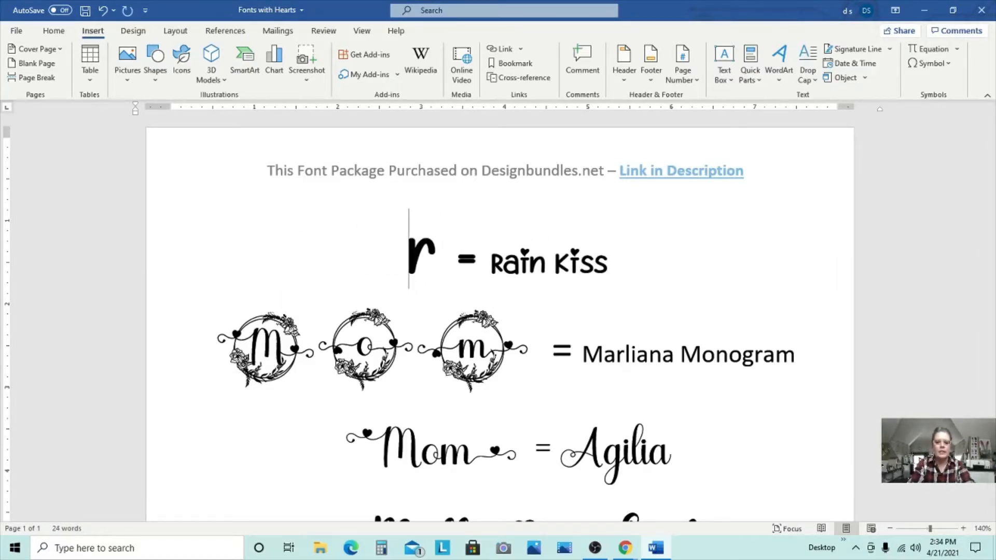
{"action": "type", "text": "Big "}
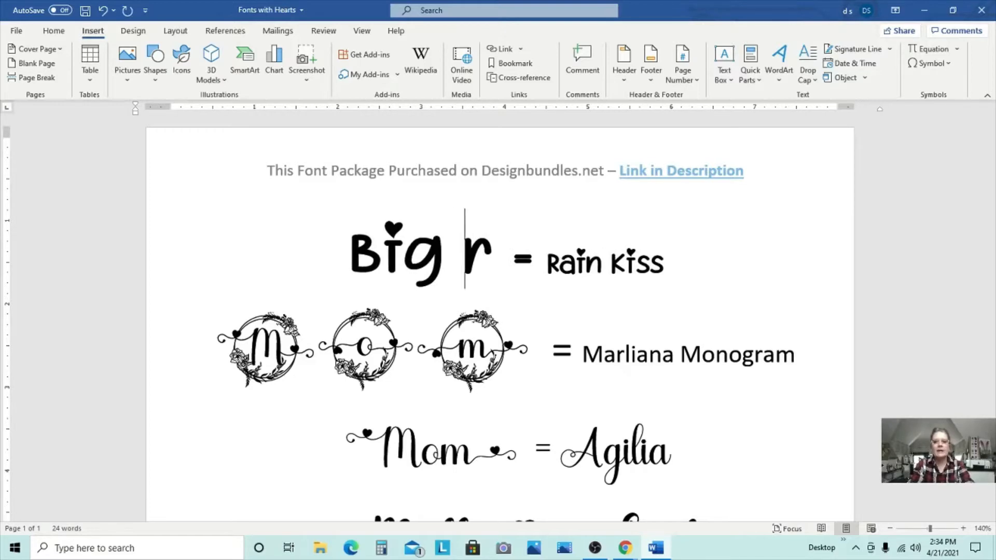
{"action": "type", "text": "Siste"}
- Add the word "Cousins" after "Big Sister" in the Rain Kiss sample line, and undo the addition
{"action": "left_click", "coordinate": [579, 258]}
{"action": "type", "text": "Cousins"}
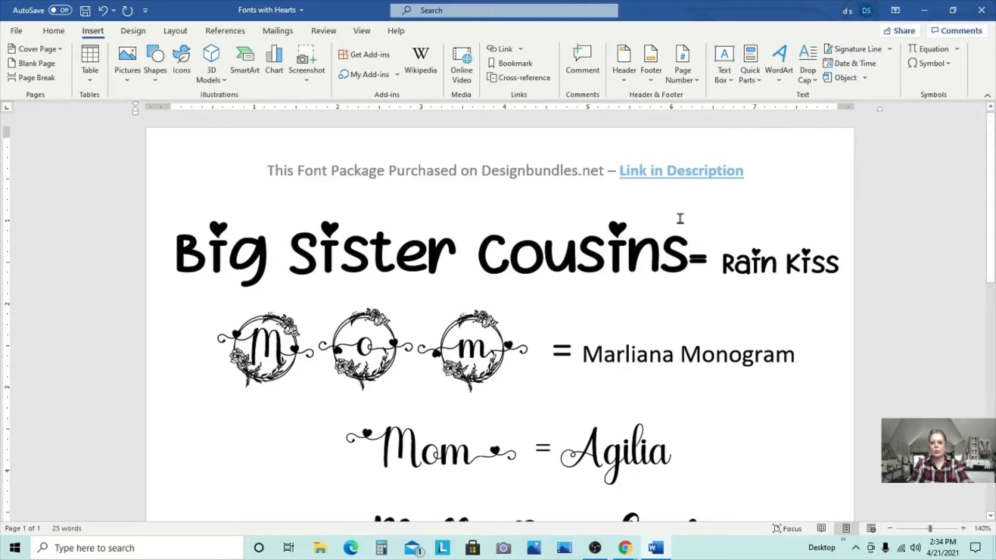
{"action": "key", "text": "ctrl+z"}
- Open the full Symbol dialog and move it clear of the Rain Kiss font label
{"action": "left_click", "coordinate": [318, 262]}
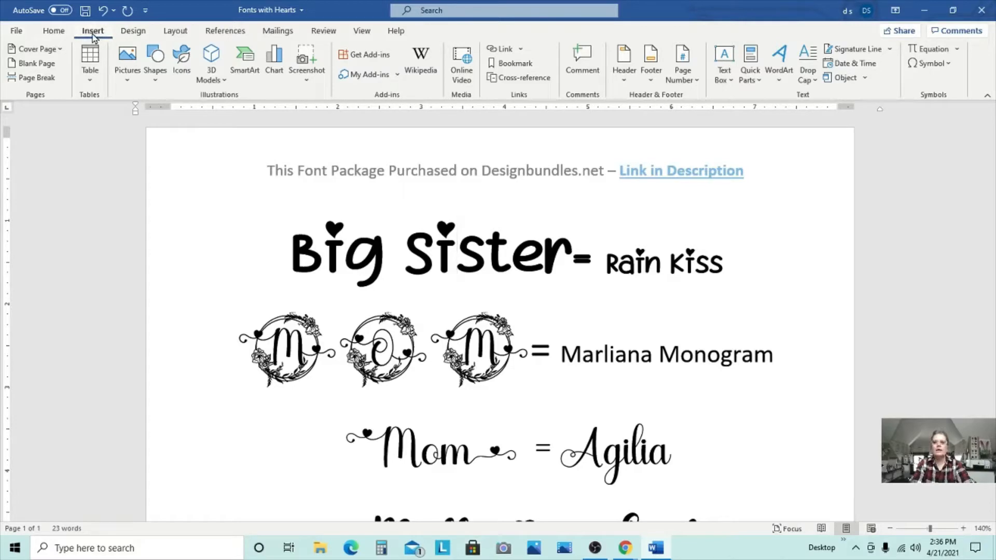
{"action": "left_click", "coordinate": [926, 63]}
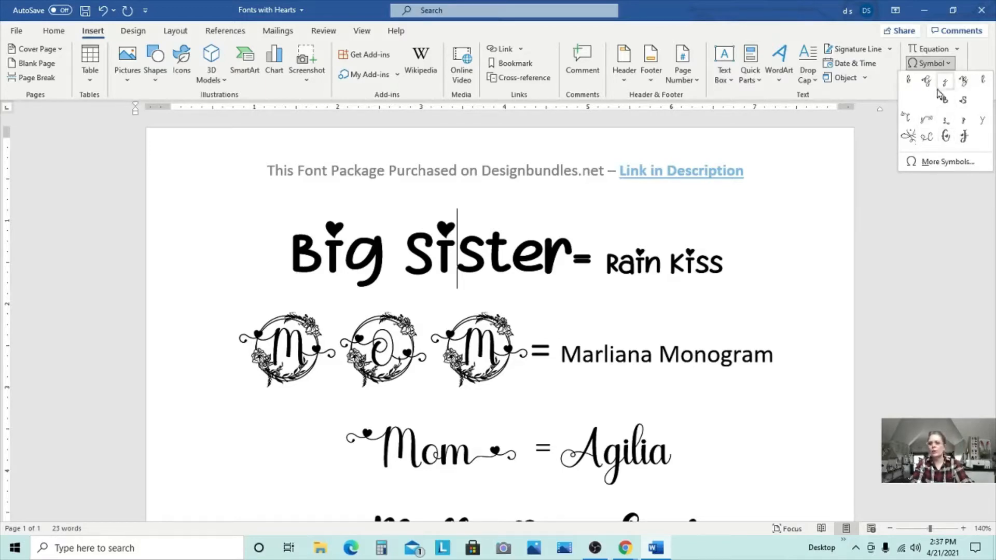
{"action": "left_click", "coordinate": [936, 163]}
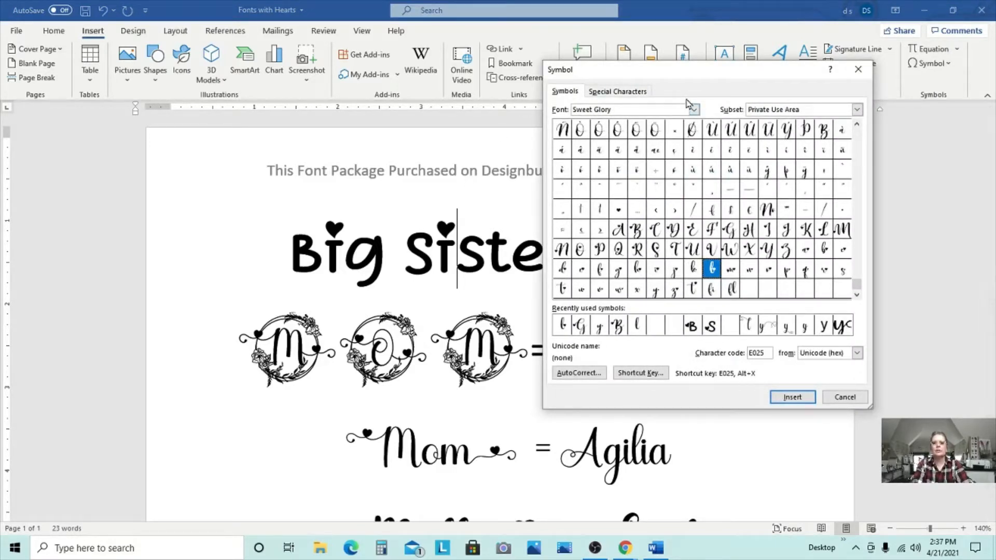
{"action": "left_click_drag", "start_coordinate": [713, 76], "coordinate": [269, 77]}
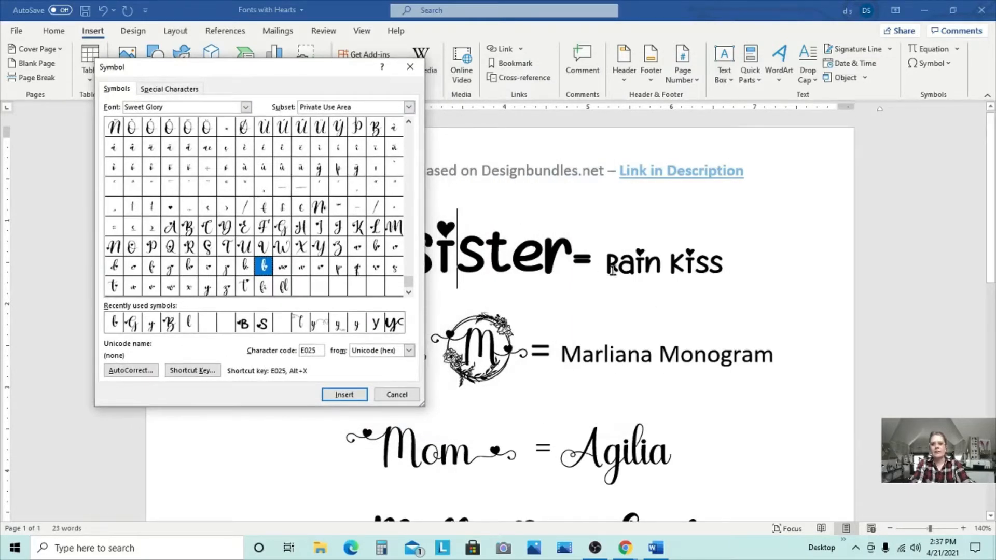
- Set the symbol font to Rain Kiss and insert the heart-tailed "l" with character code E025 after "Si" in "Sister"
{"action": "left_click", "coordinate": [198, 104]}
{"action": "key", "text": "BackSpace"}
{"action": "key", "text": "BackSpace"}
{"action": "key", "text": "BackSpace"}
{"action": "key", "text": "BackSpace"}
{"action": "key", "text": "BackSpace"}
{"action": "key", "text": "BackSpace"}
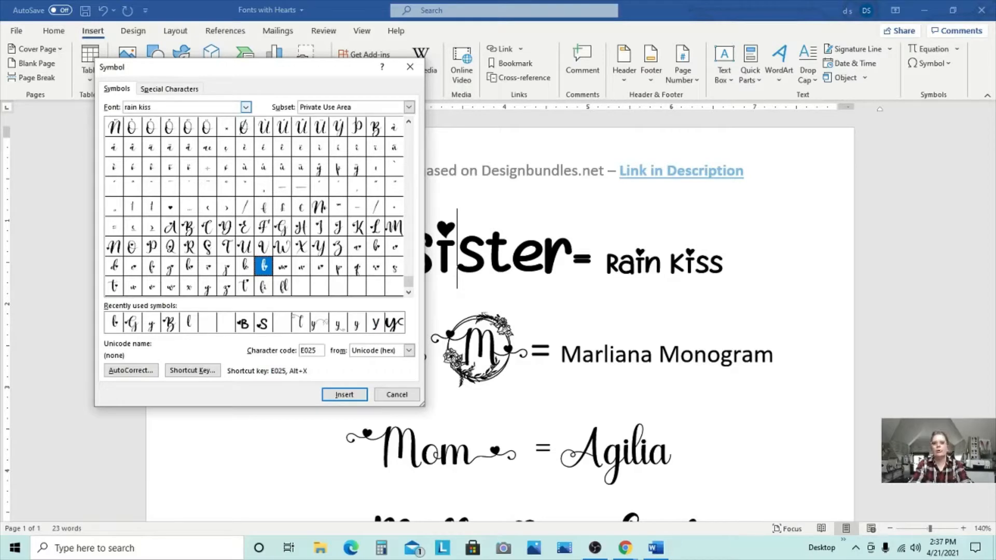
{"action": "key", "text": "Return"}
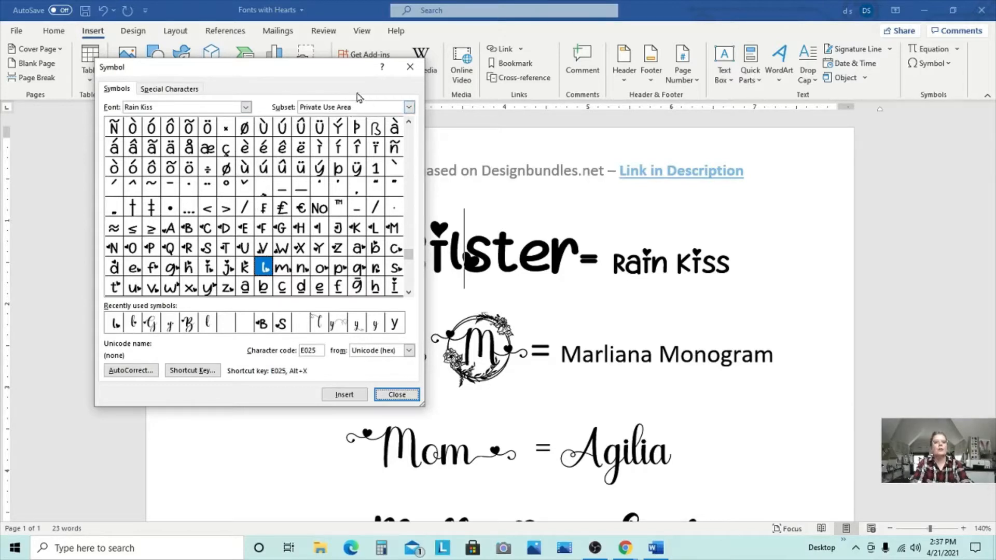
- Browse the Rain Kiss subsets Latin Extended-A, General Punctuation, Currency Symbols and Private Use Area, and select the underlined "e" glyph
{"action": "left_click", "coordinate": [404, 107]}
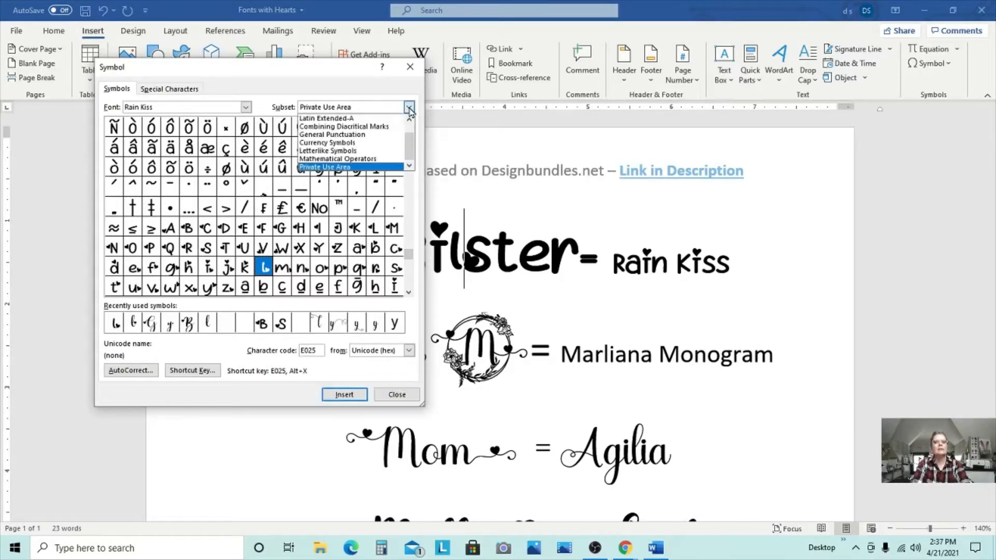
{"action": "left_click", "coordinate": [382, 123]}
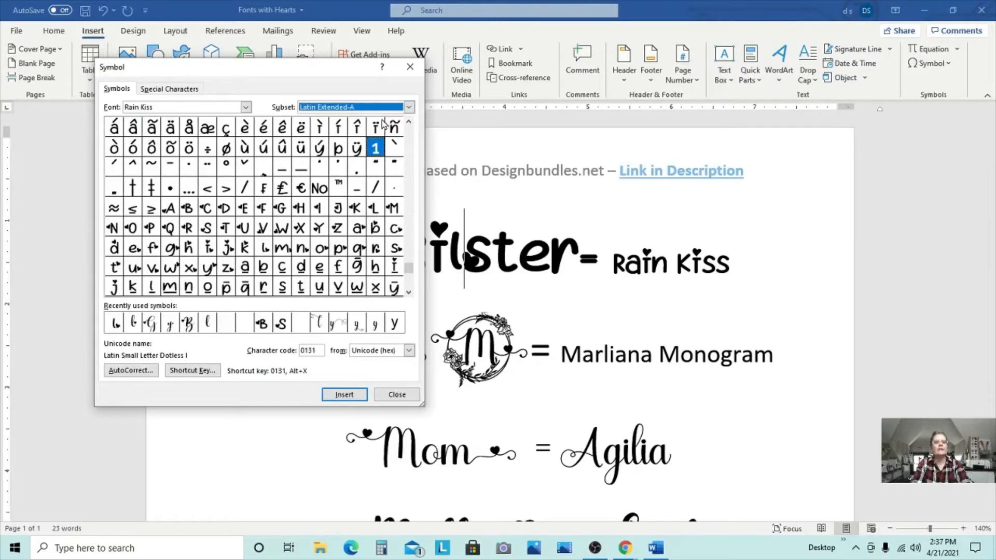
{"action": "left_click", "coordinate": [409, 107]}
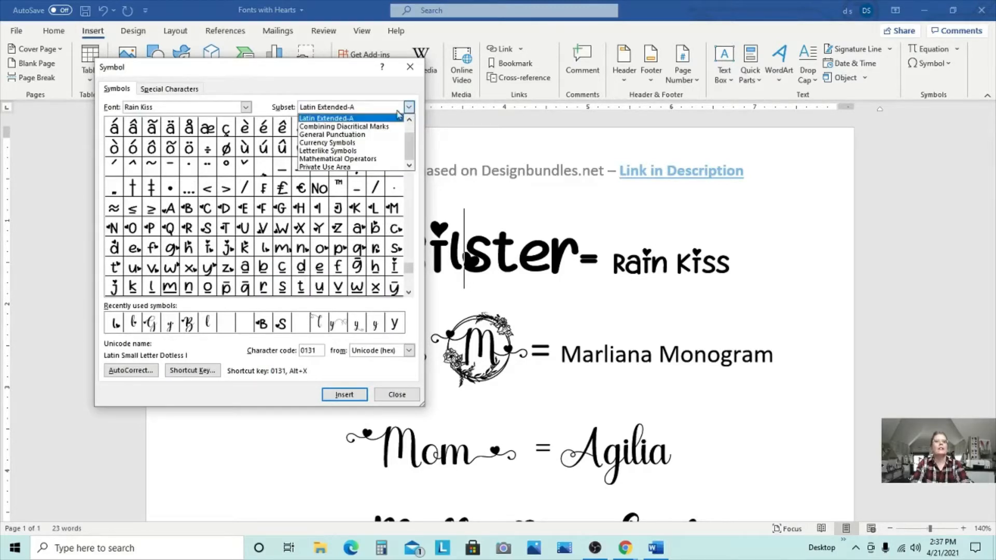
{"action": "left_click", "coordinate": [358, 137]}
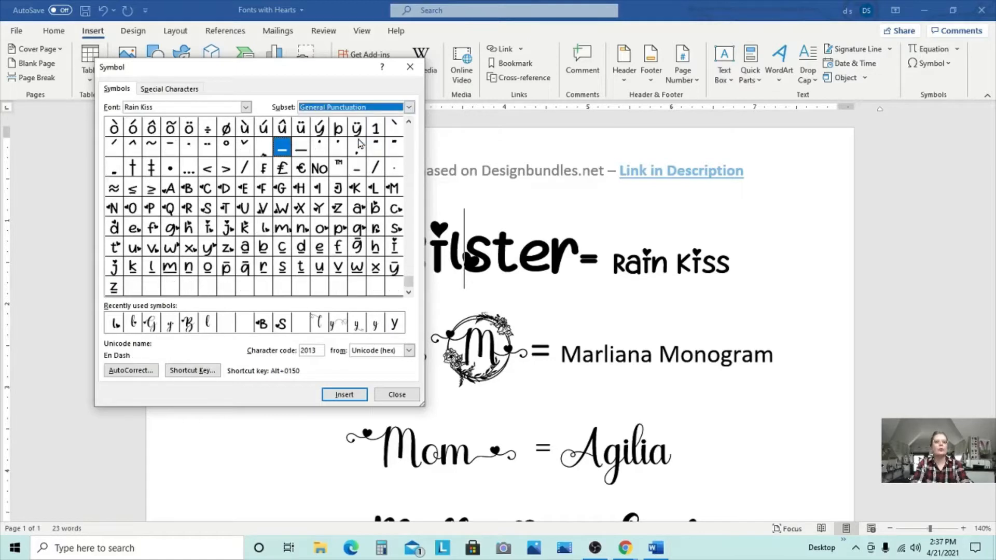
{"action": "left_click", "coordinate": [408, 107]}
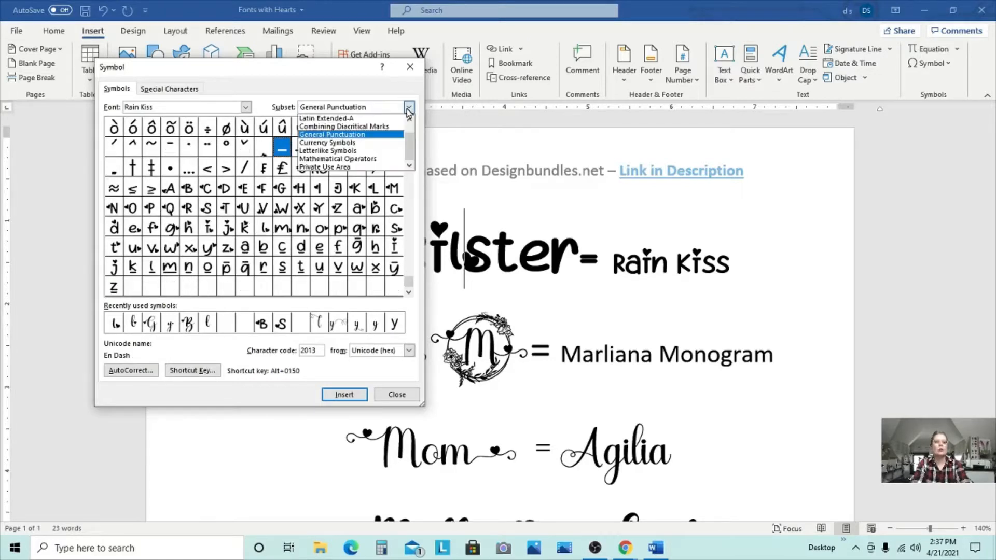
{"action": "left_click", "coordinate": [387, 143]}
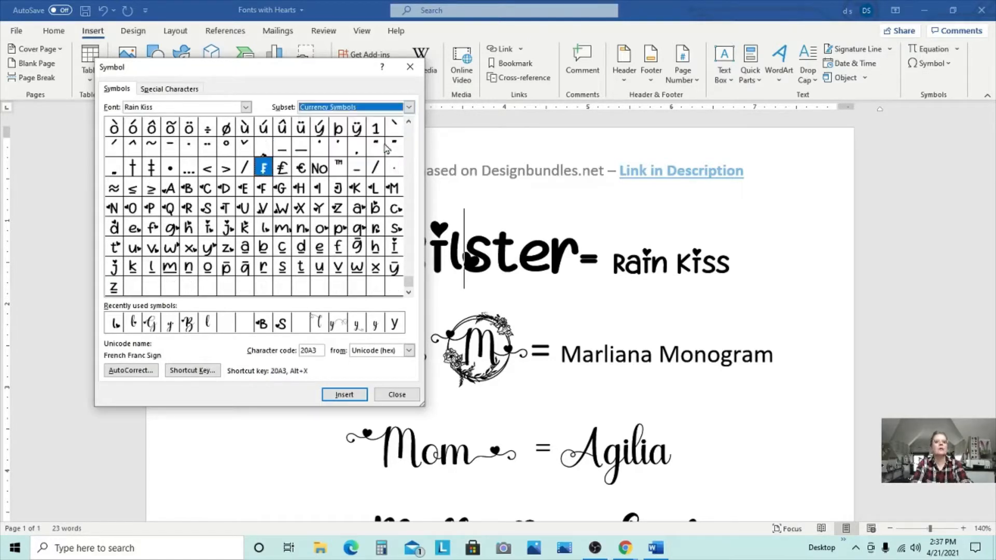
{"action": "left_click", "coordinate": [409, 107]}
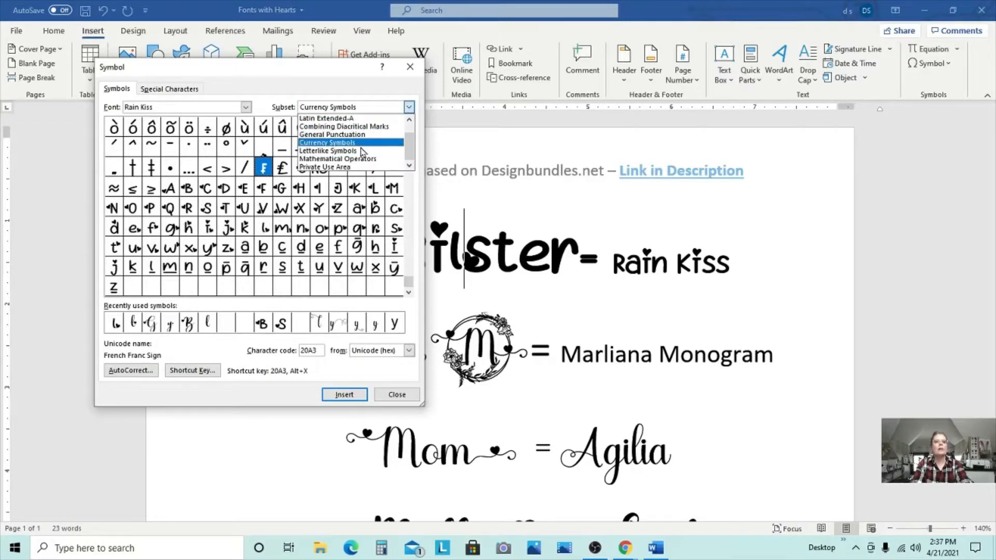
{"action": "left_click", "coordinate": [337, 167]}
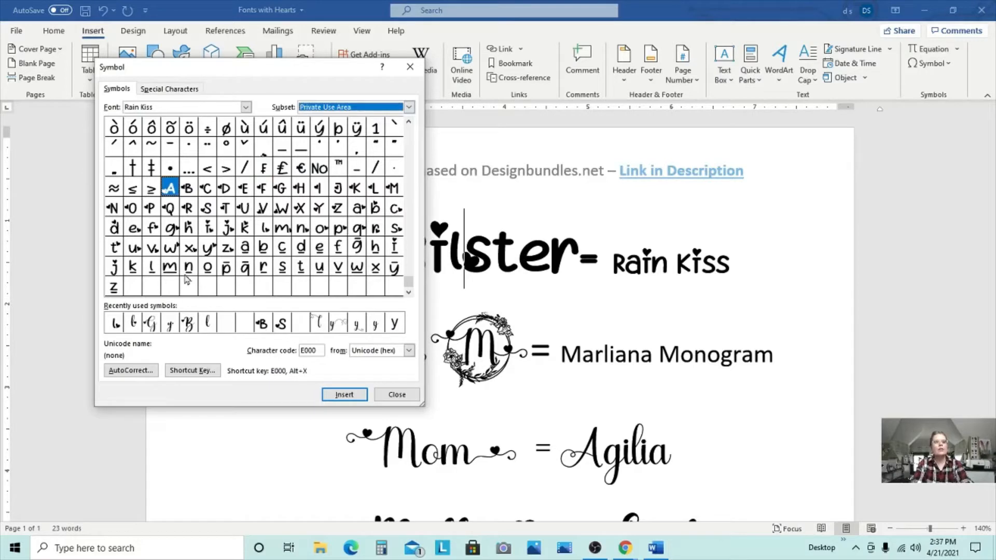
{"action": "left_click", "coordinate": [319, 245]}
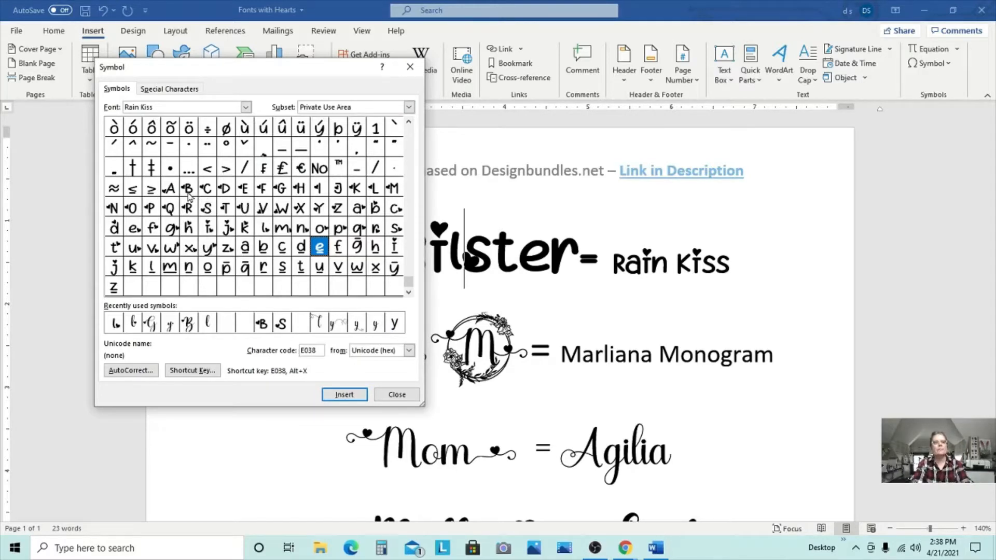
- Replace the plain "B" in "Big" with the heart-decorated Rain Kiss "B", character code E001, and select the sample line
{"action": "left_click_drag", "start_coordinate": [261, 76], "coordinate": [724, 61]}
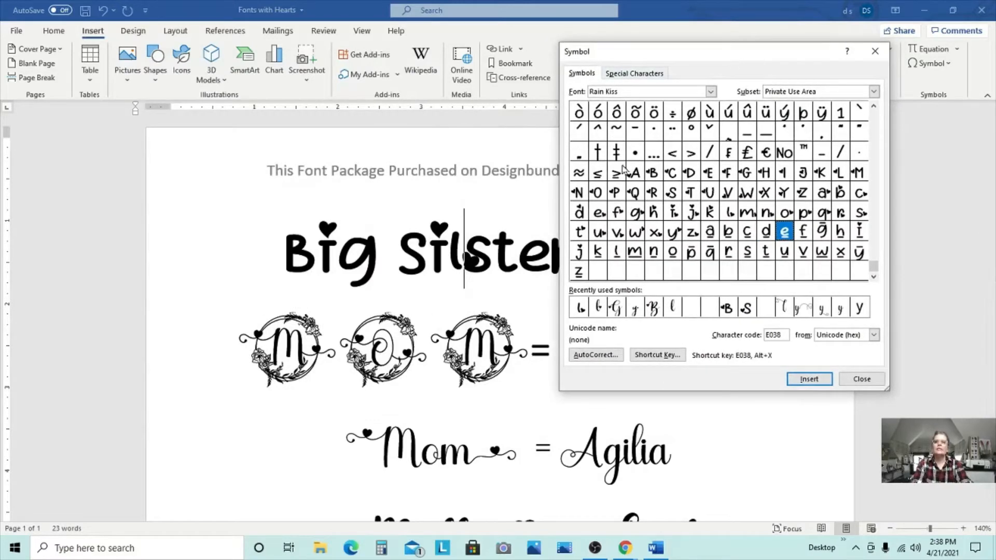
{"action": "left_click", "coordinate": [318, 266]}
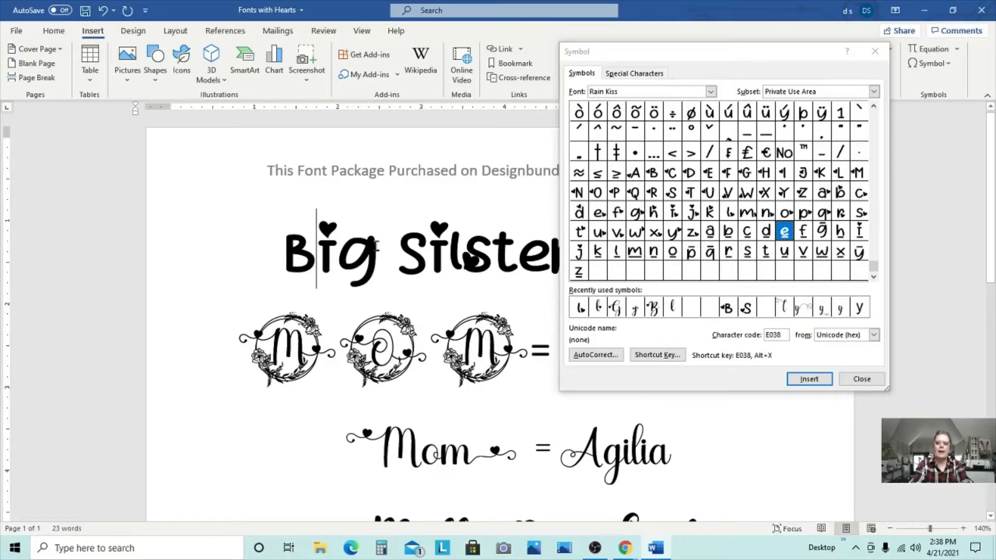
{"action": "key", "text": "BackSpace"}
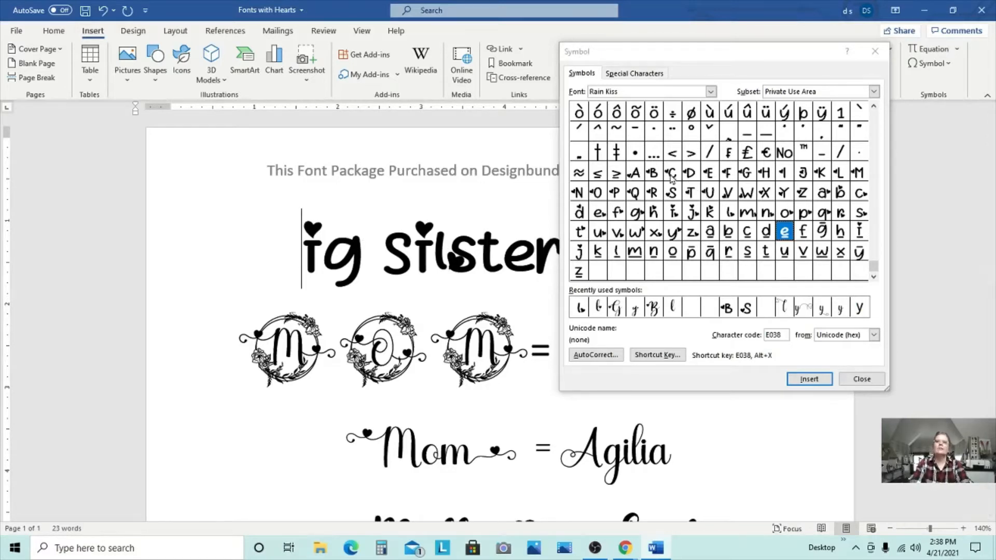
{"action": "double_click", "coordinate": [654, 174]}
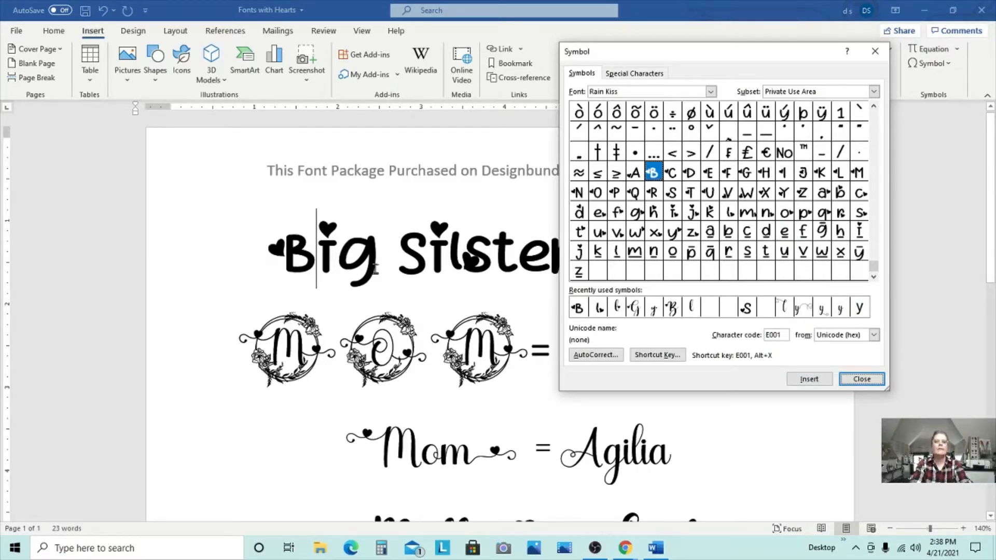
{"action": "triple_click", "coordinate": [424, 267]}
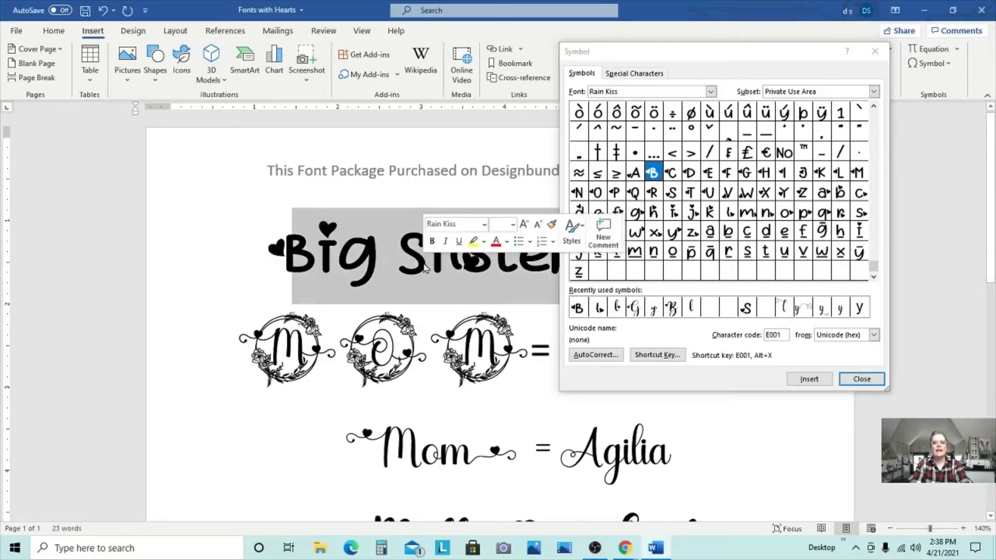
- Replace the plain "S" in "Sister" with the heart-decorated Rain Kiss "S", character code E012
{"action": "left_click", "coordinate": [424, 267]}
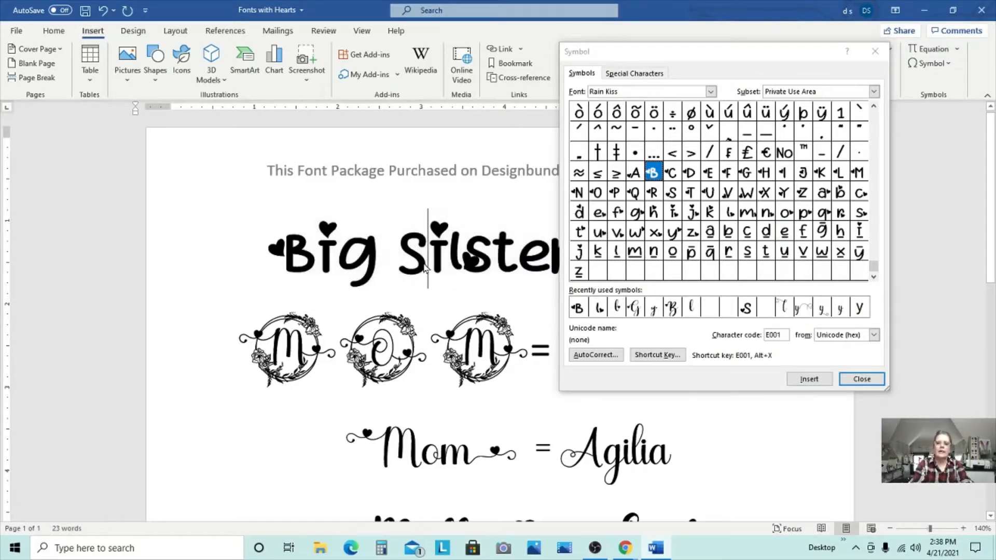
{"action": "key", "text": "BackSpace"}
{"action": "left_click", "coordinate": [673, 197]}
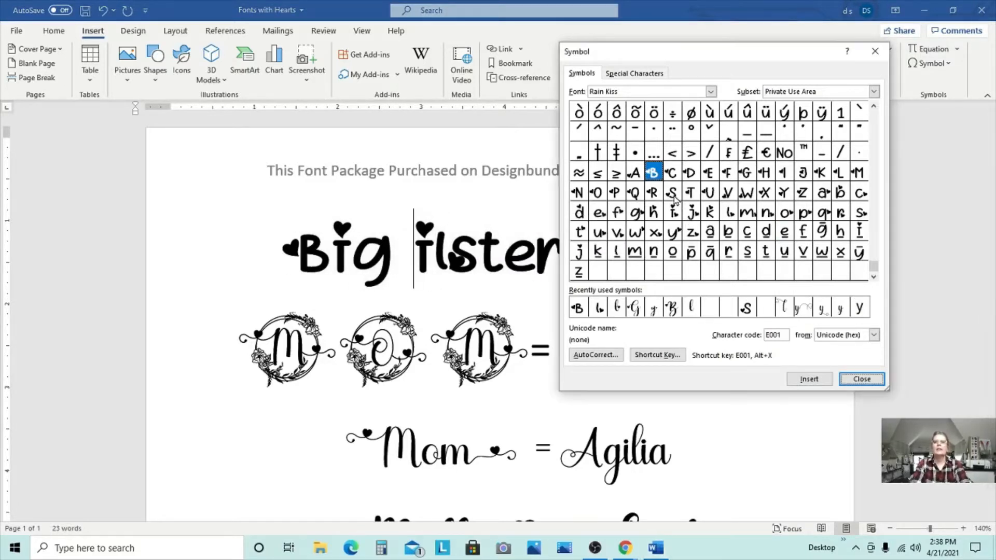
{"action": "left_click", "coordinate": [673, 197]}
{"action": "double_click", "coordinate": [674, 196]}
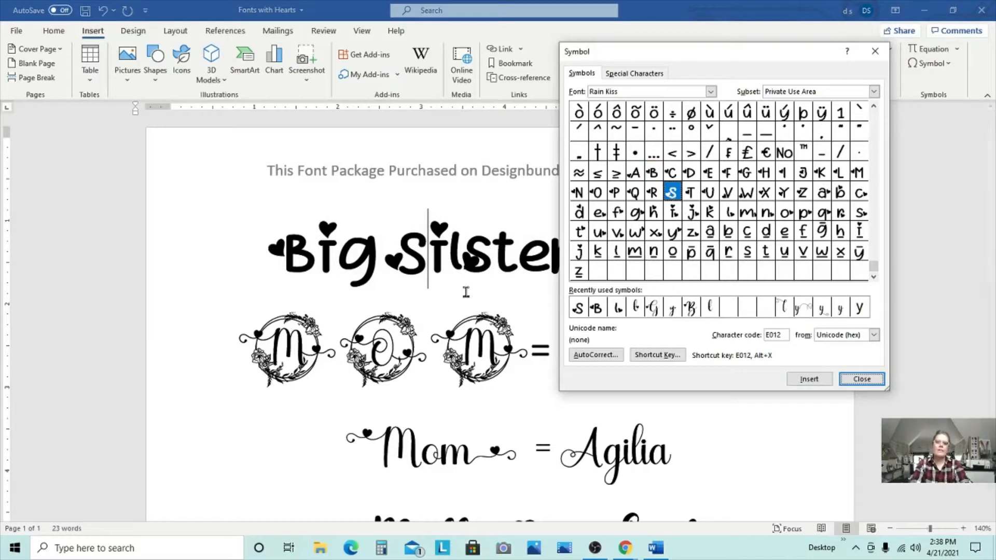
- Replace the letters after "Si" in the Rain Kiss sample with plain "ster" so it reads "Sister"
{"action": "double_click", "coordinate": [490, 262]}
{"action": "key", "text": "BackSpace"}
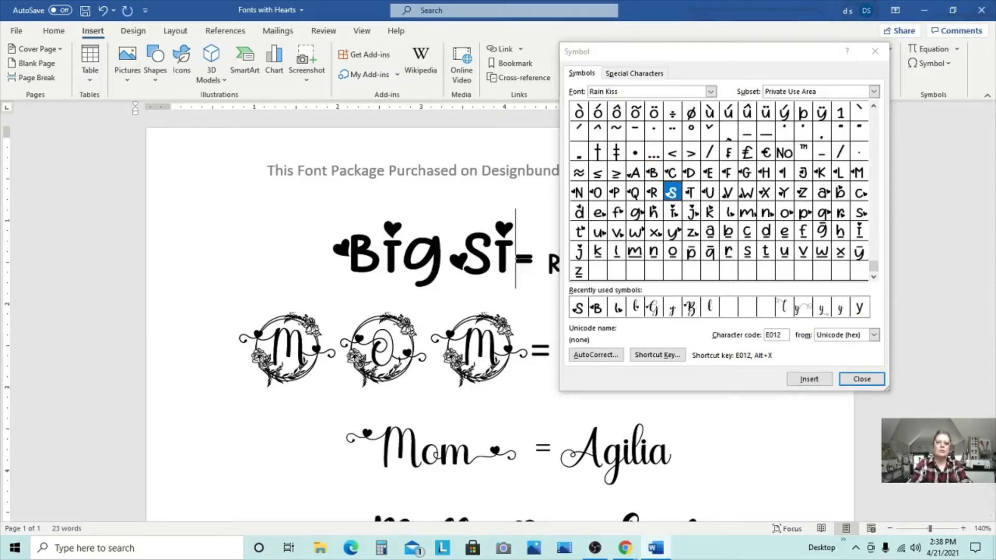
{"action": "type", "text": "ster"}
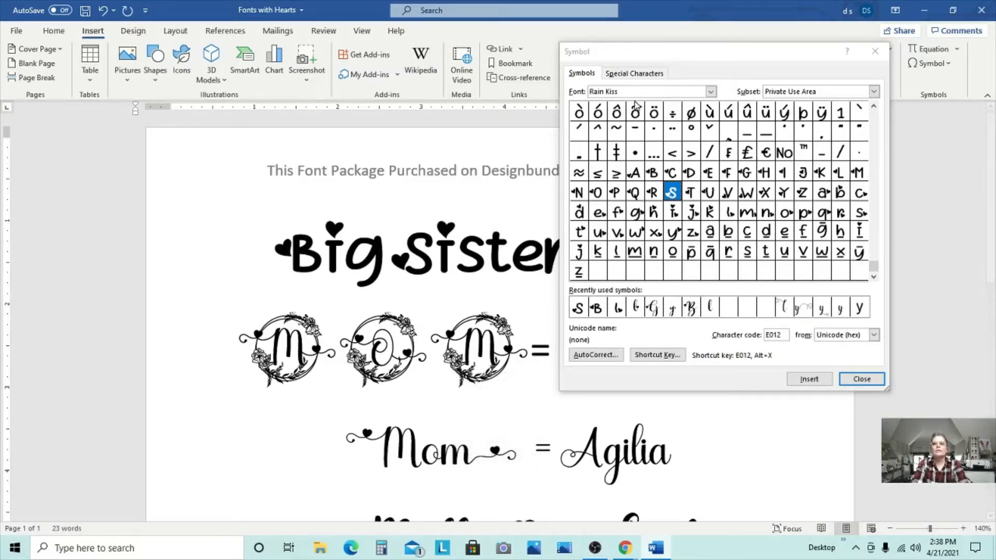
- Move the Symbol dialog clear of the sample, end "Sister" with the heart-decorated Rain Kiss "r", character code E02B, and close the dialog
{"action": "left_click", "coordinate": [676, 52]}
{"action": "left_click_drag", "start_coordinate": [675, 51], "coordinate": [773, 54]}
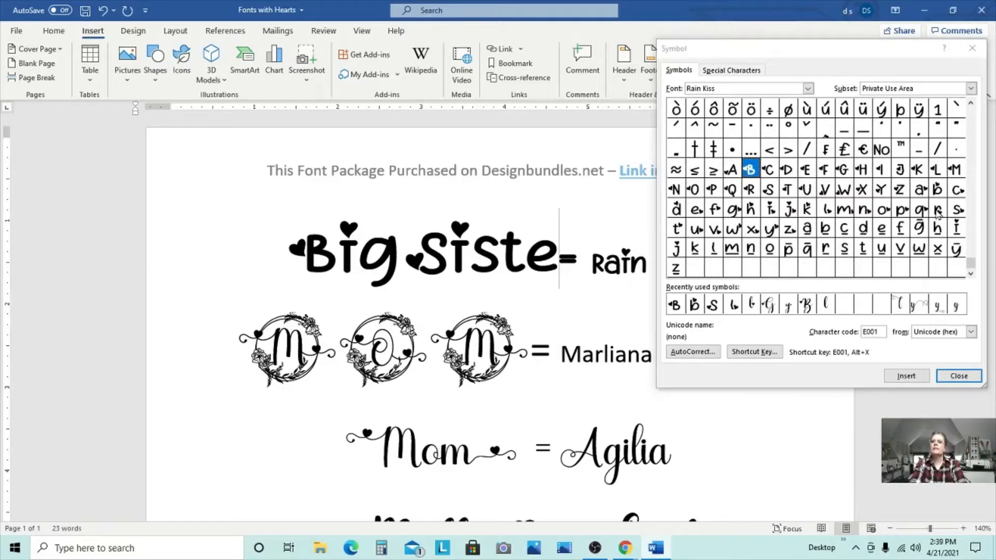
{"action": "left_click", "coordinate": [938, 214]}
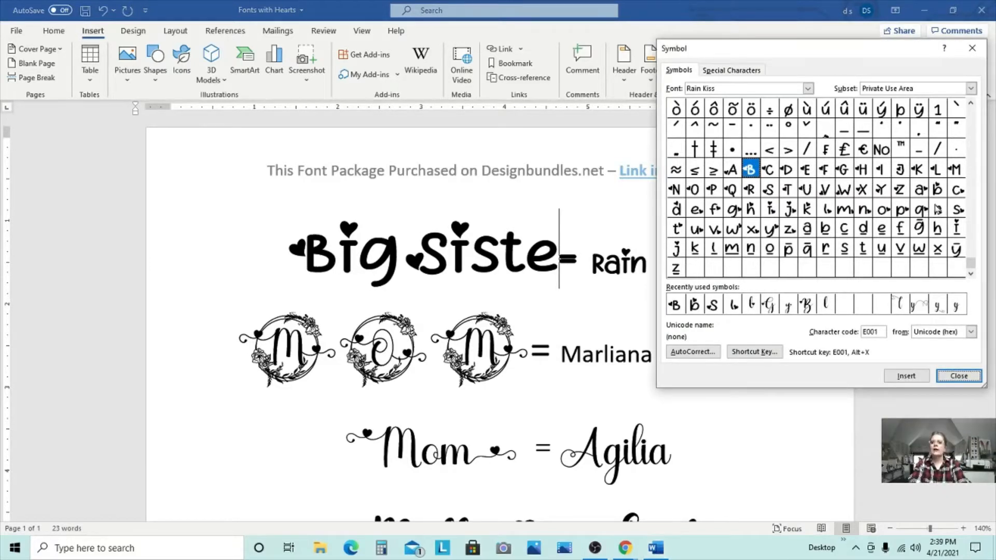
{"action": "double_click", "coordinate": [938, 211]}
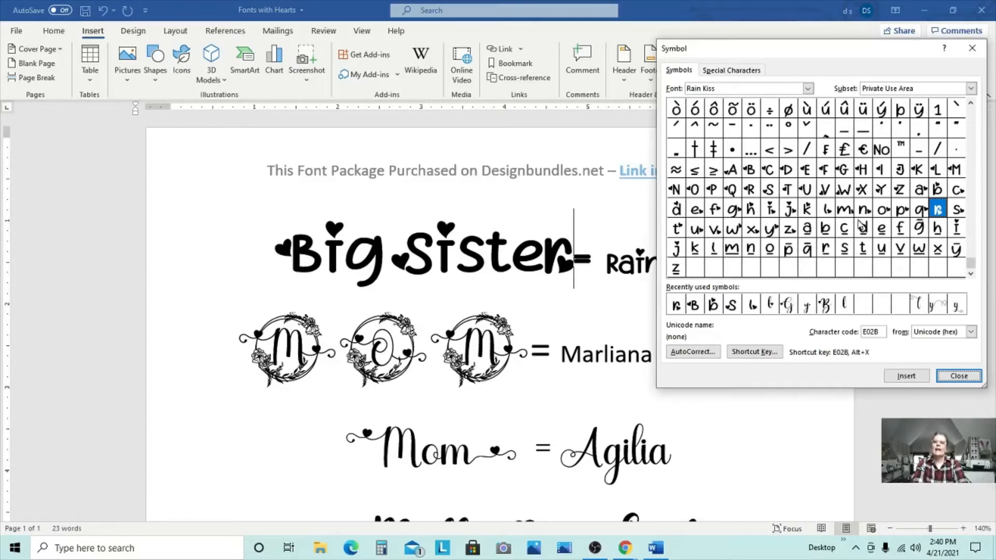
{"action": "left_click", "coordinate": [952, 378]}
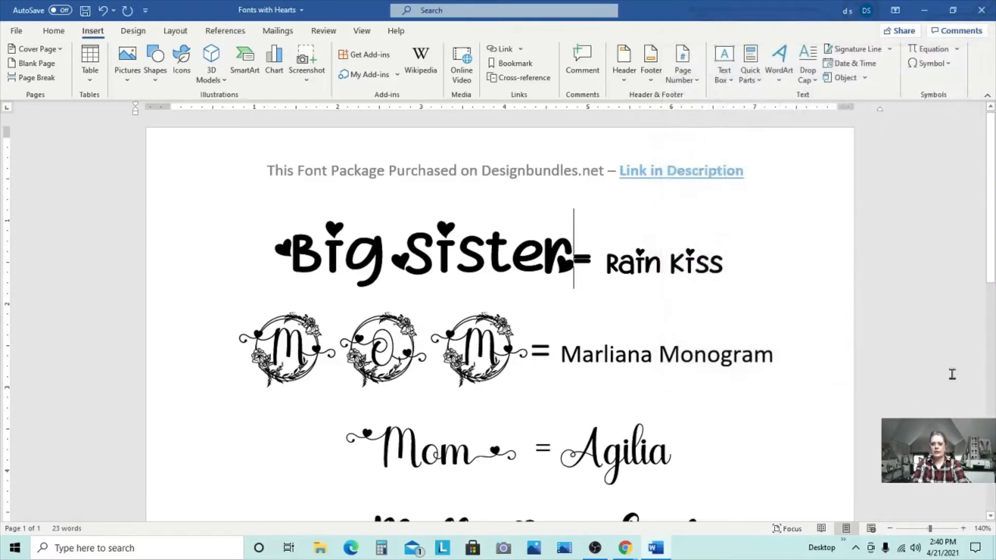
{"action": "left_click", "coordinate": [805, 266]}
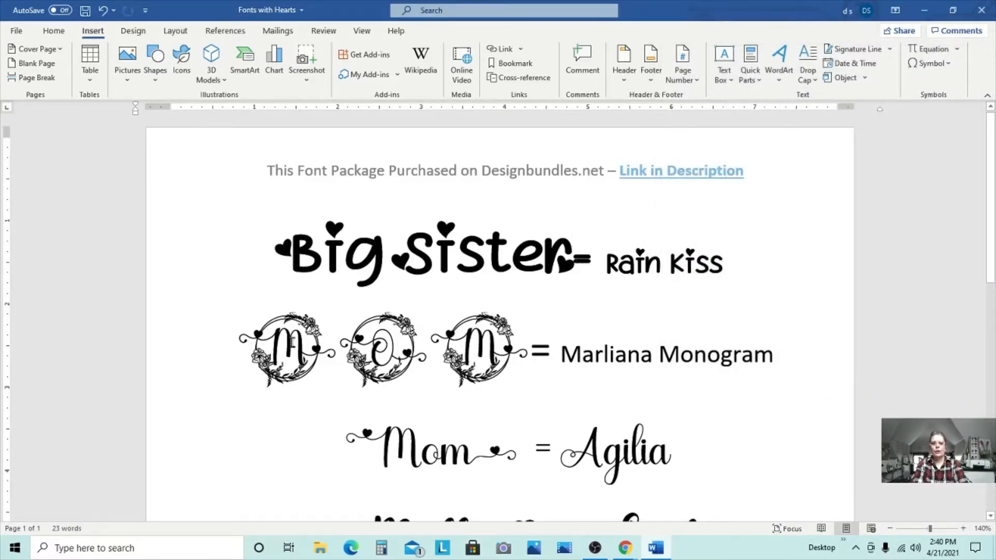
- Place the cursor after the monogram "O", open the full Symbol dialog and move it clear of the Marliana Monogram label
{"action": "left_click", "coordinate": [509, 338]}
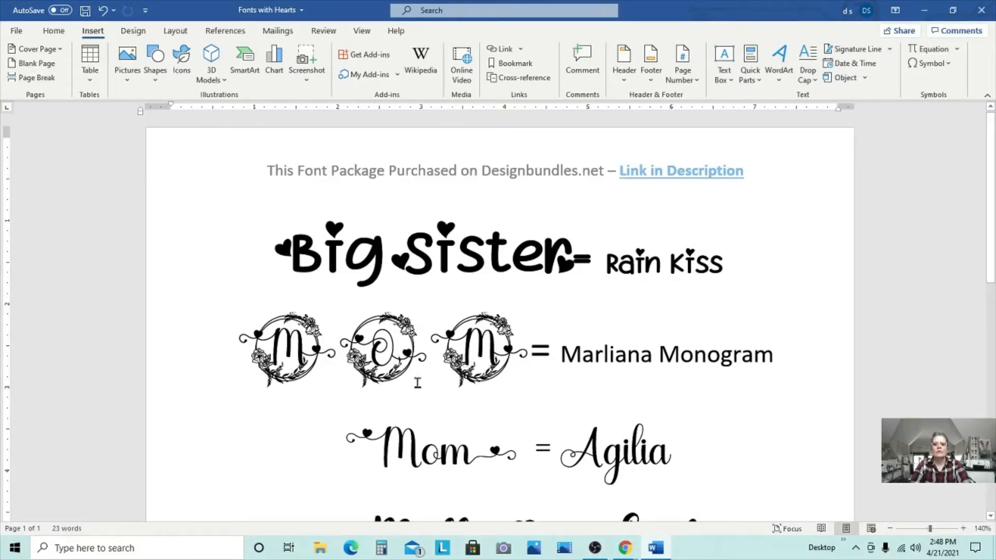
{"action": "left_click", "coordinate": [416, 370]}
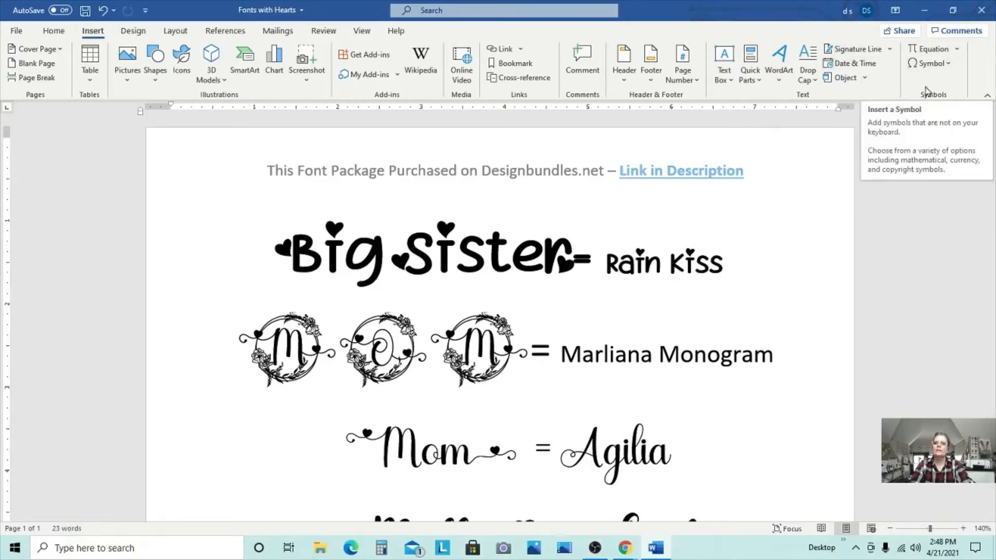
{"action": "left_click", "coordinate": [931, 63]}
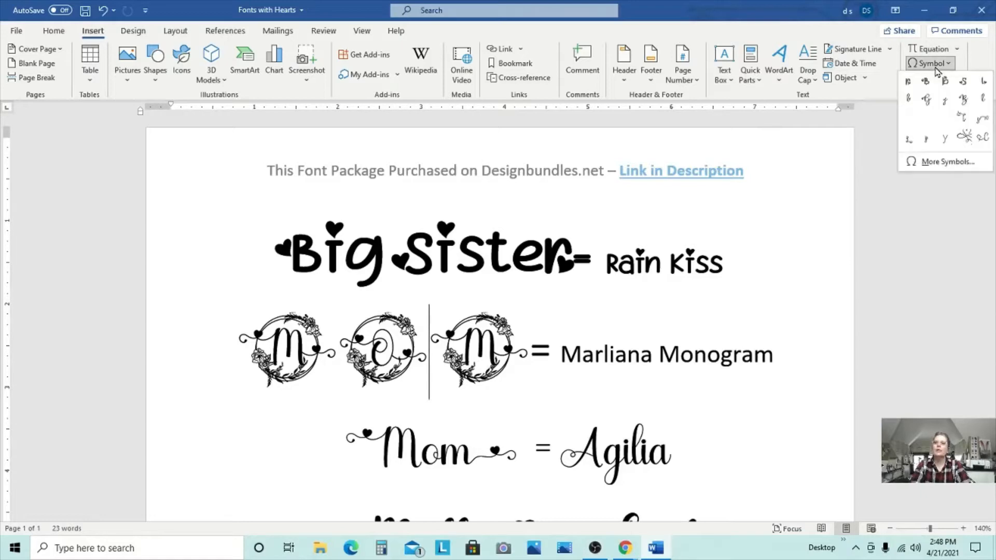
{"action": "left_click", "coordinate": [933, 164]}
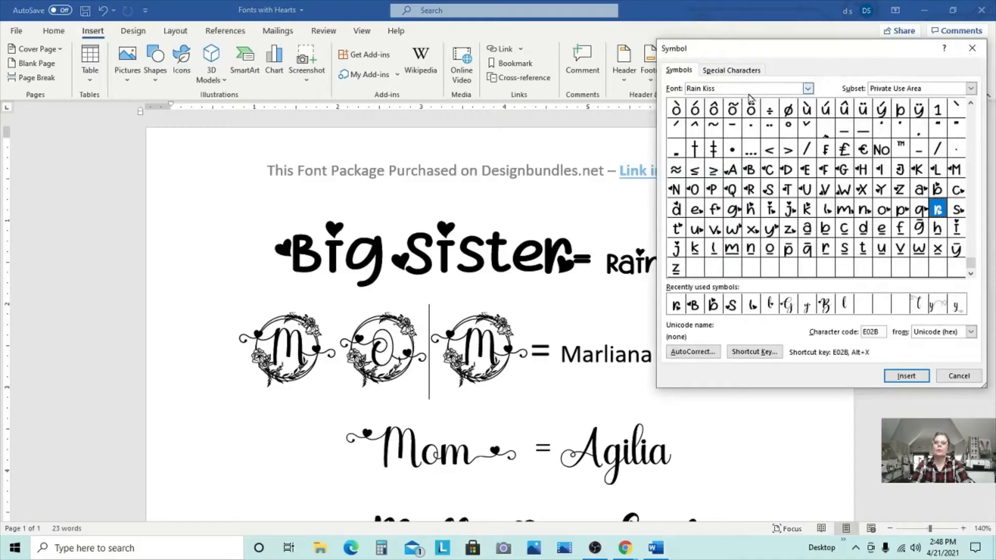
{"action": "left_click_drag", "start_coordinate": [781, 60], "coordinate": [290, 88]}
{"action": "left_click_drag", "start_coordinate": [193, 116], "coordinate": [224, 117]}
- Set the symbol font to Marliana Monogram, insert its space character, code 0020, and close the Symbol dialog
{"action": "left_click", "coordinate": [317, 117]}
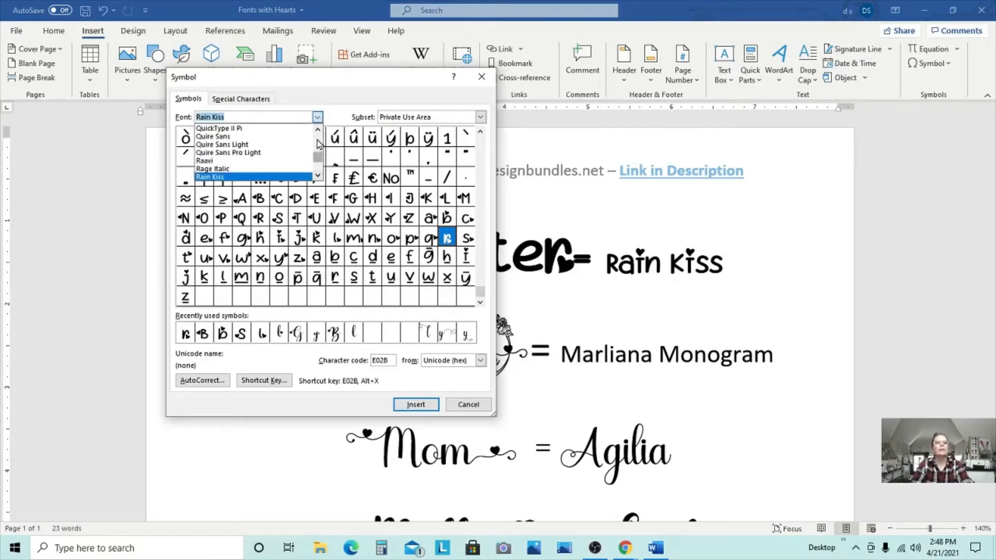
{"action": "scroll", "coordinate": [319, 134], "scroll_direction": "up", "scroll_amount": 4}
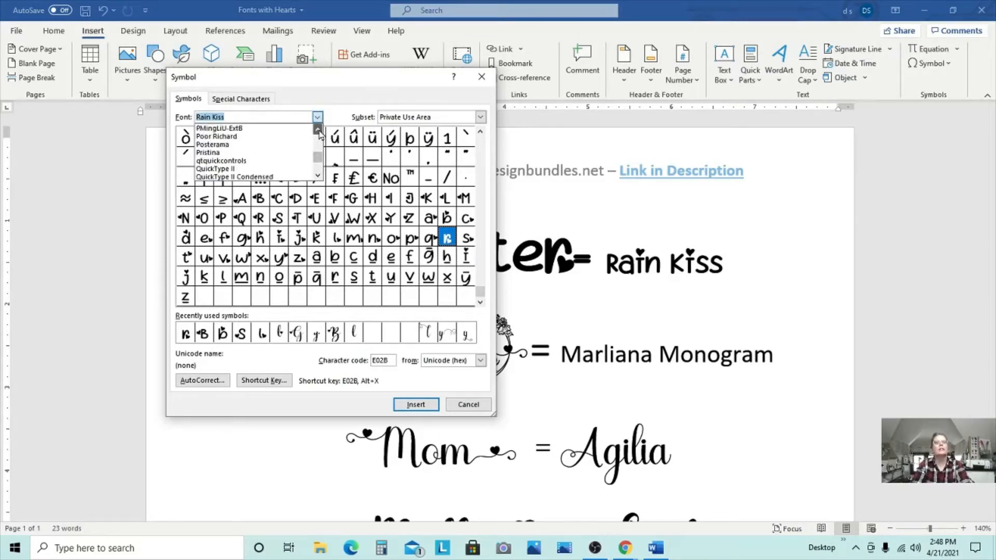
{"action": "left_click", "coordinate": [272, 117]}
{"action": "key", "text": "BackSpace"}
{"action": "type", "text": "marli"}
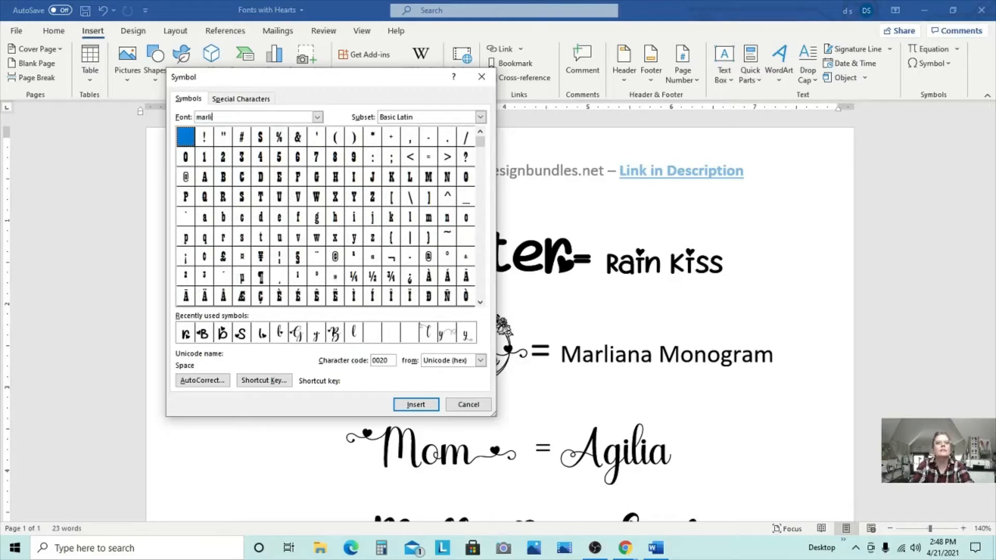
{"action": "type", "text": "a"}
{"action": "key", "text": "Return"}
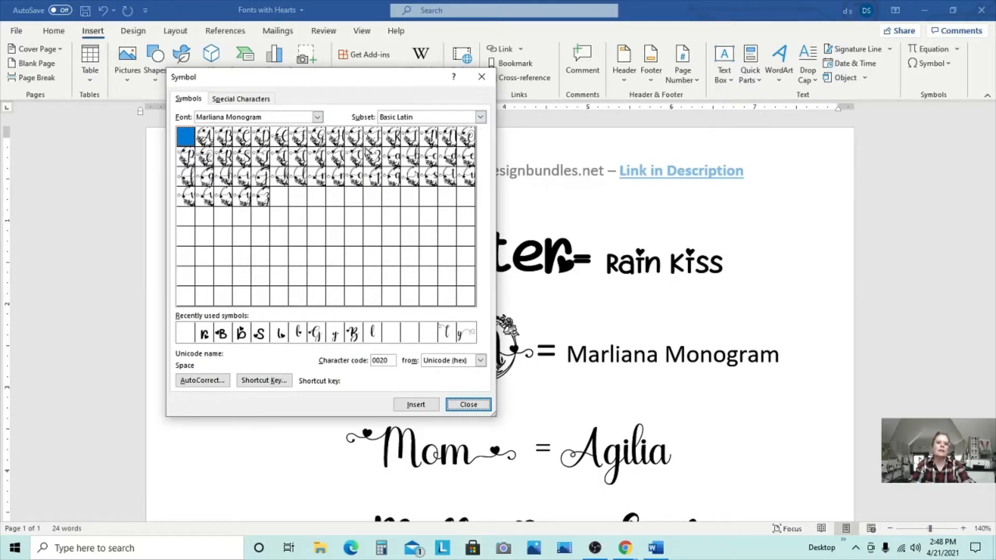
{"action": "left_click", "coordinate": [482, 78]}
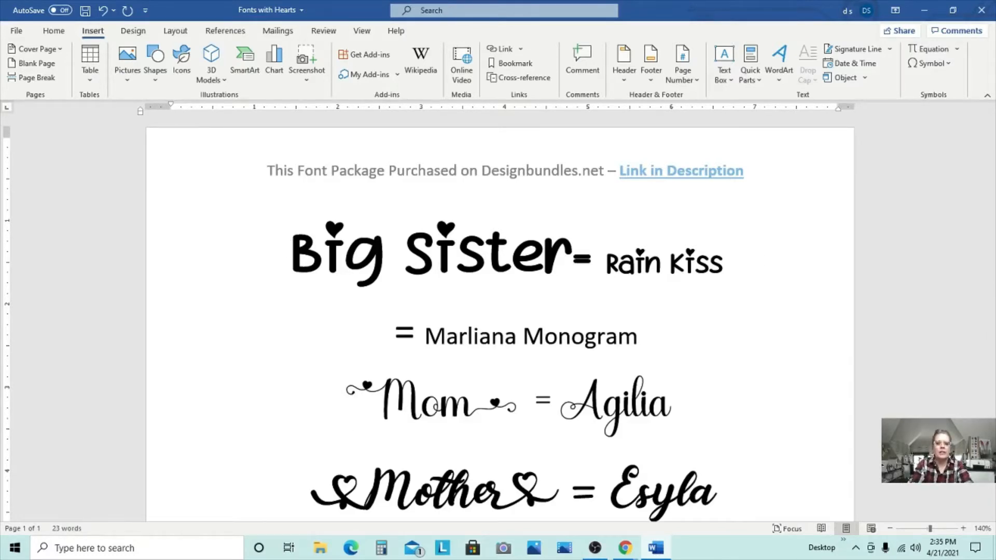
- Try out a sample first name in the Marliana Monogram font before the equals sign, and erase it
{"action": "type", "text": "Carol"}
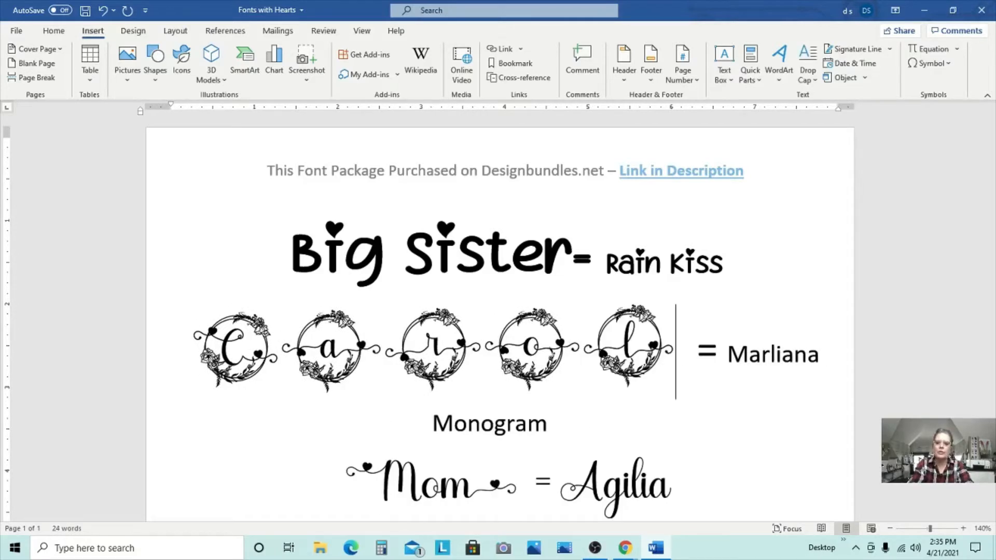
{"action": "key", "text": "BackSpace"}
{"action": "key", "text": "BackSpace"}
{"action": "key", "text": "BackSpace"}
{"action": "key", "text": "BackSpace"}
{"action": "key", "text": "BackSpace"}
- Try out "Aunt" in the Marliana Monogram font, and cut it down to the single monogram "A"
{"action": "type", "text": "Aunt"}
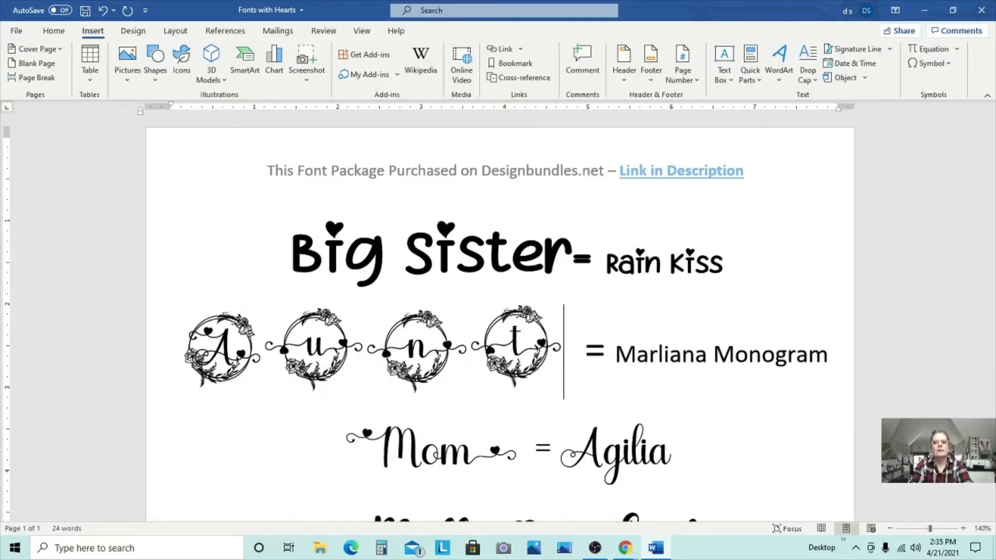
{"action": "key", "text": "BackSpace"}
{"action": "key", "text": "BackSpace"}
{"action": "key", "text": "BackSpace"}
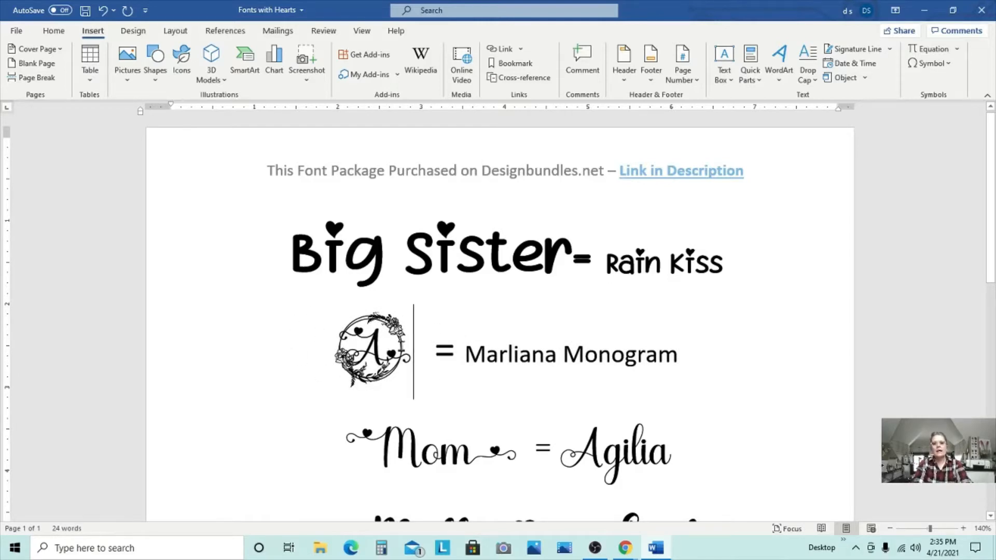
- Replace the monogram "A" before the equals sign with "MOM" in the Marliana Monogram font
{"action": "left_click", "coordinate": [433, 355]}
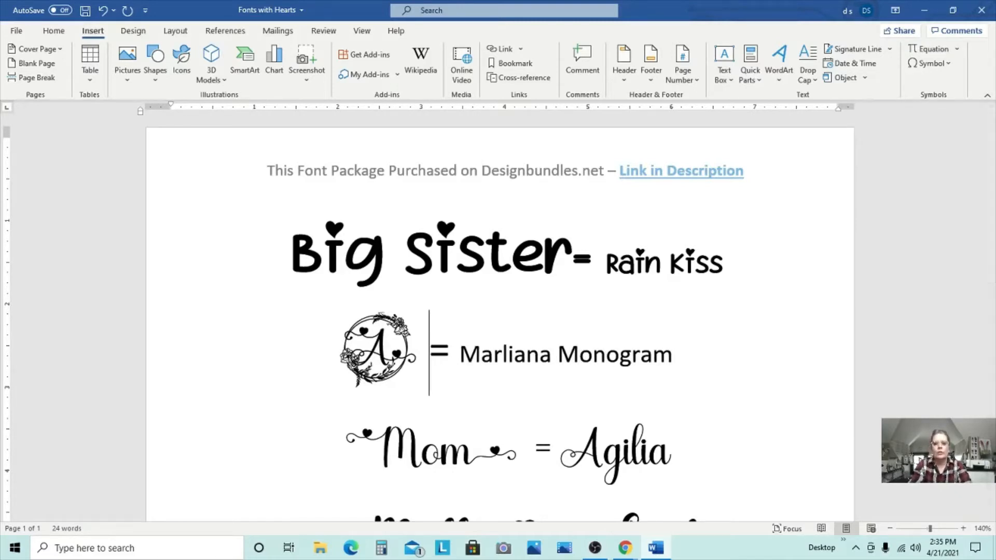
{"action": "key", "text": "BackSpace"}
{"action": "type", "text": "MO"}
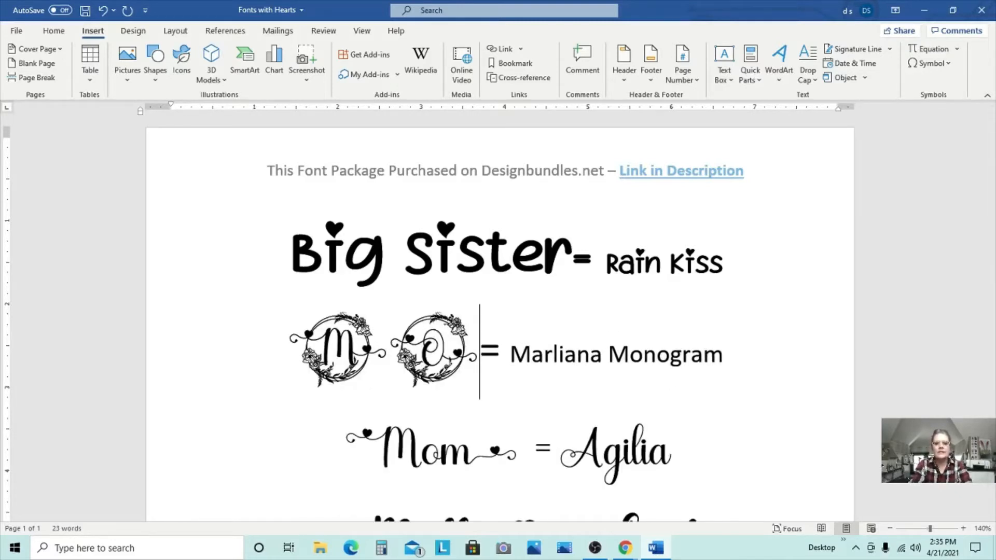
- Add a plain "Mom" in the Agilia font in front of the heart-decorated "Mom"
{"action": "scroll", "coordinate": [479, 259], "scroll_direction": "down", "scroll_amount": 2}
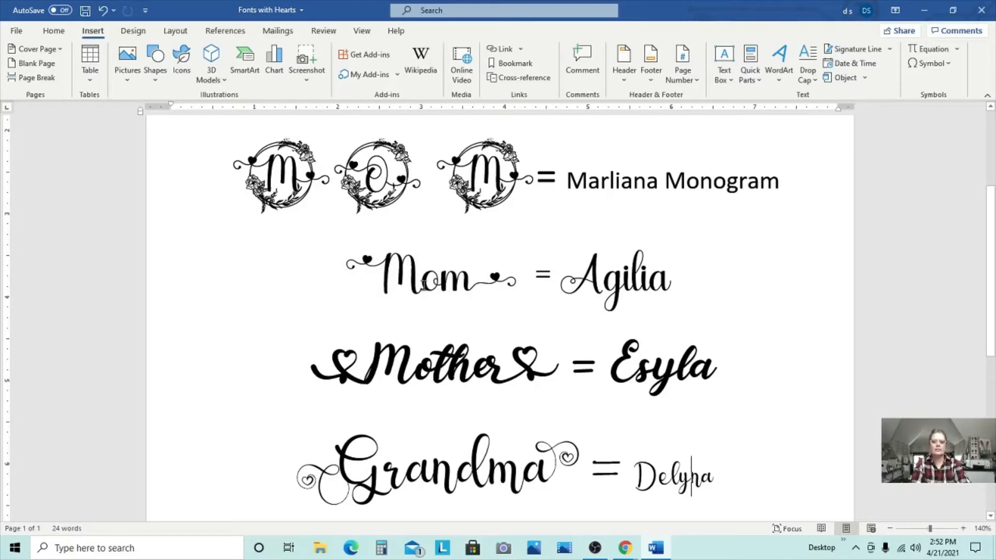
{"action": "left_click", "coordinate": [338, 266]}
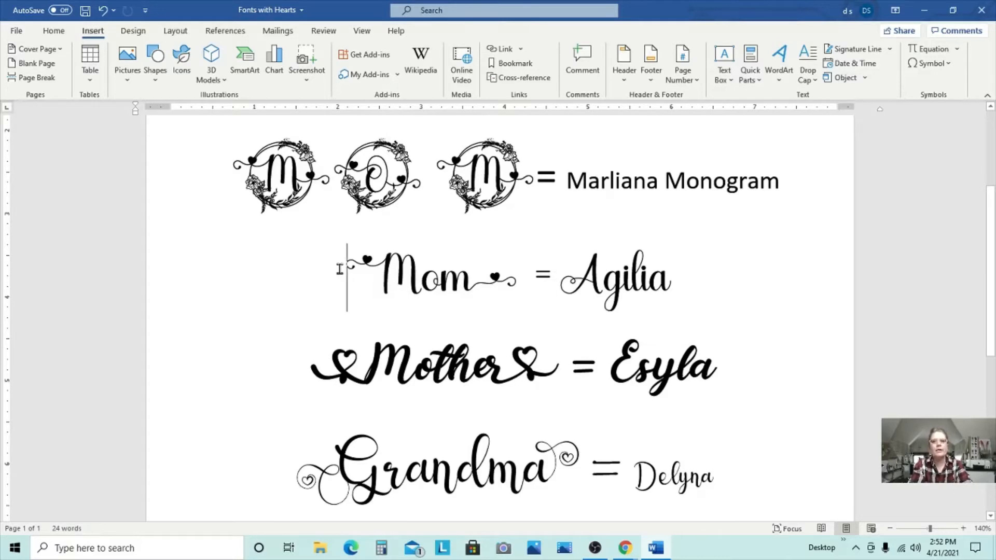
{"action": "type", "text": "Mom"}
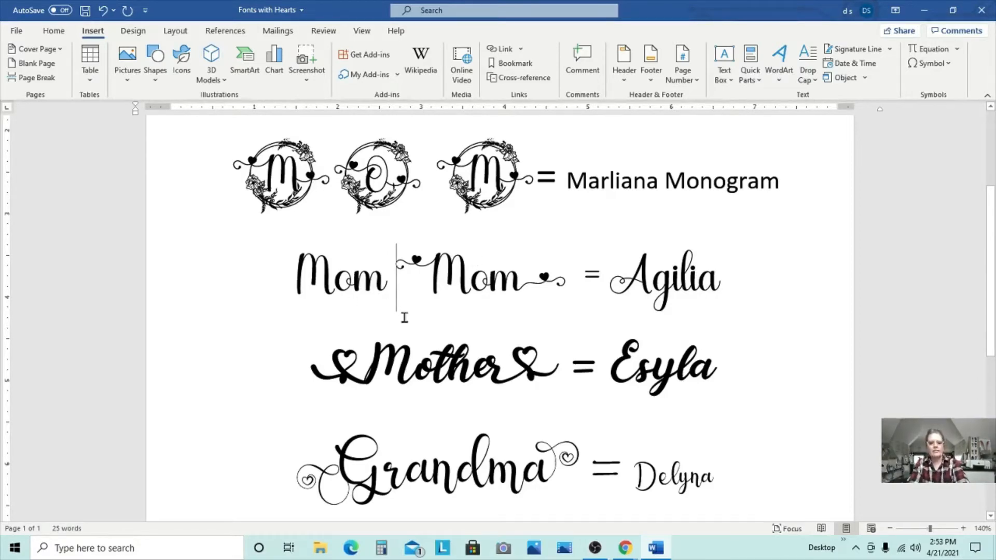
- Switch to Chrome, examine the Agilia and Marliana preview images of the Mega Bundle 100 Fonts, and return to Word
{"action": "key", "text": "alt+Tab"}
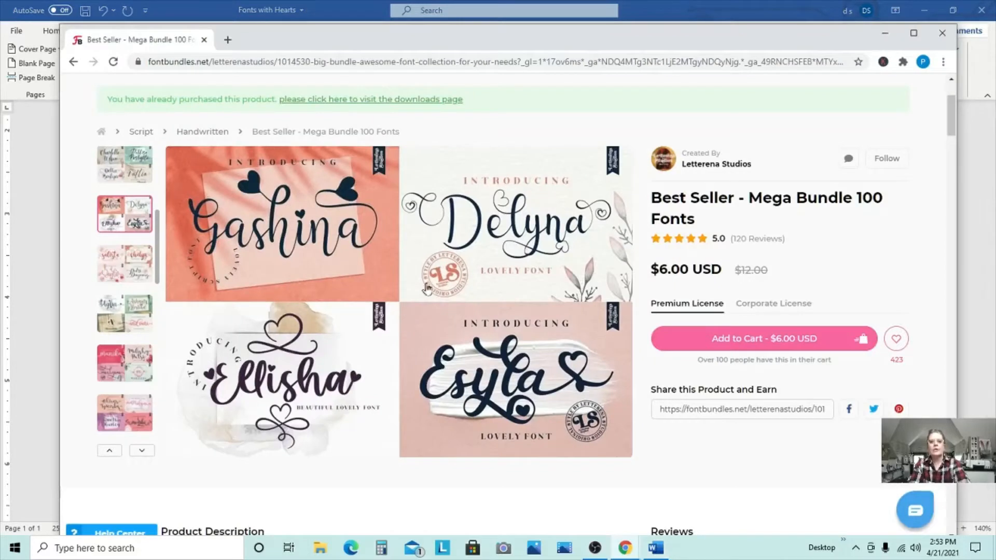
{"action": "left_click", "coordinate": [115, 319]}
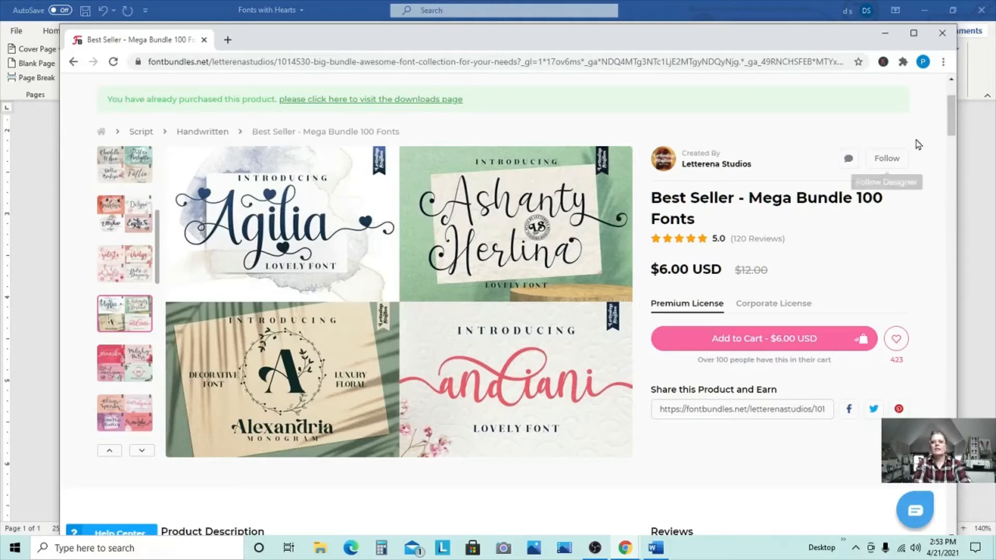
{"action": "left_click_drag", "start_coordinate": [953, 130], "coordinate": [953, 133]}
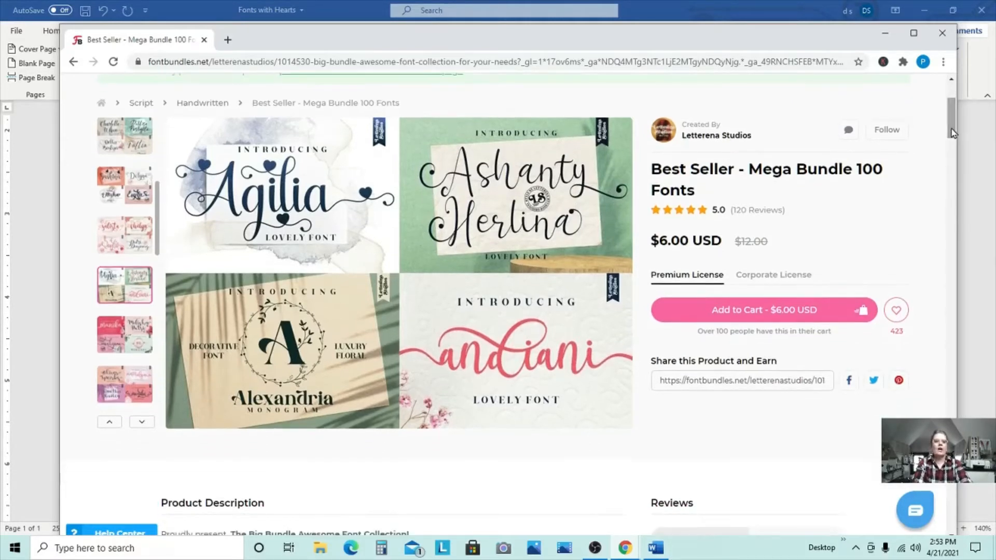
{"action": "left_click", "coordinate": [134, 338]}
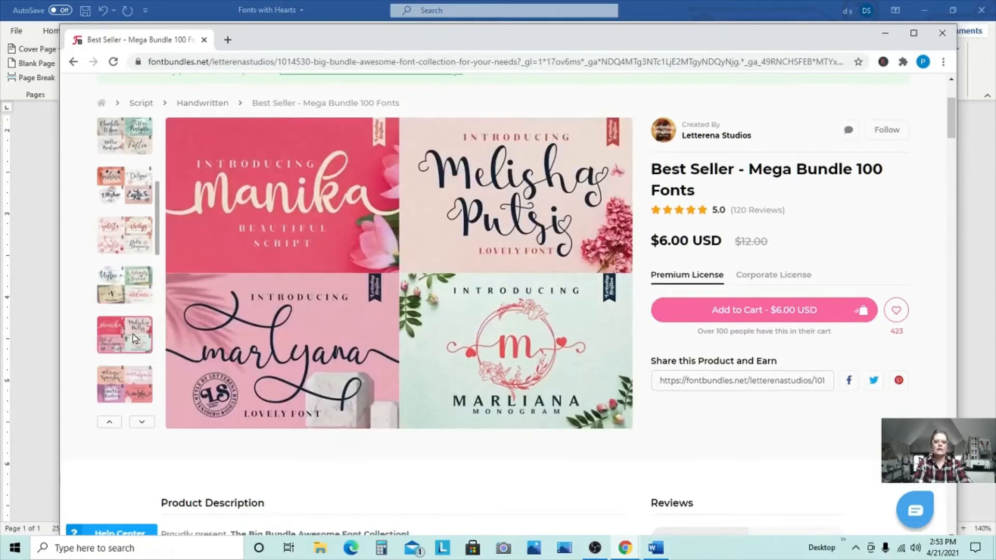
{"action": "left_click", "coordinate": [123, 283]}
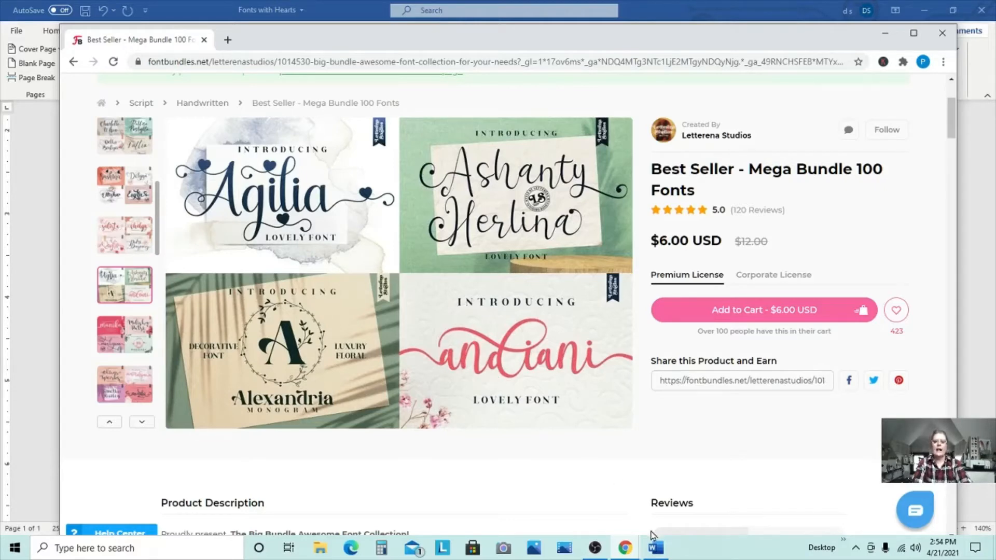
{"action": "mouse_move", "coordinate": [655, 548]}
{"action": "left_click", "coordinate": [699, 490]}
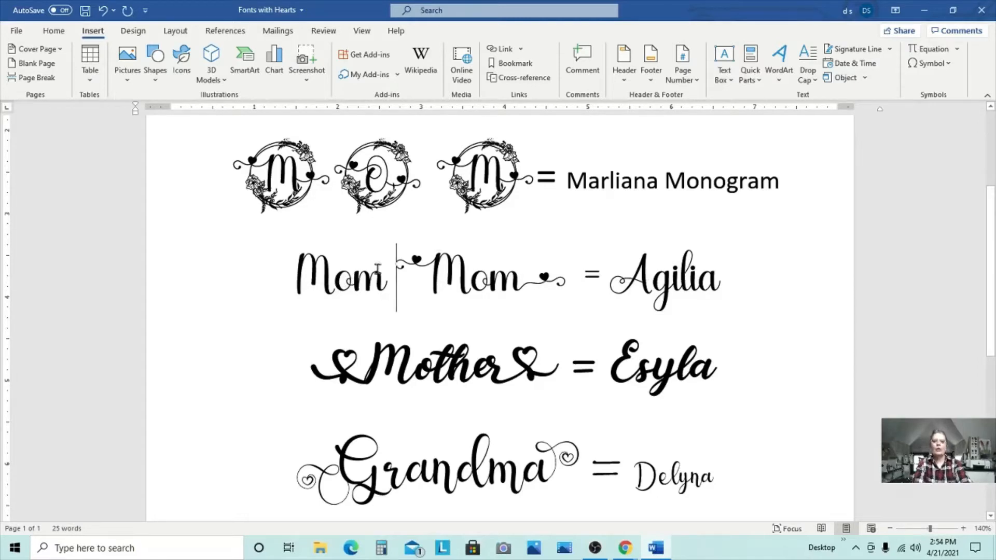
- Bring up the Agilia font's Private Use Area glyphs in the Symbol dialog for the first "Mom", and enlarge and reposition the dialog
{"action": "left_click", "coordinate": [333, 280]}
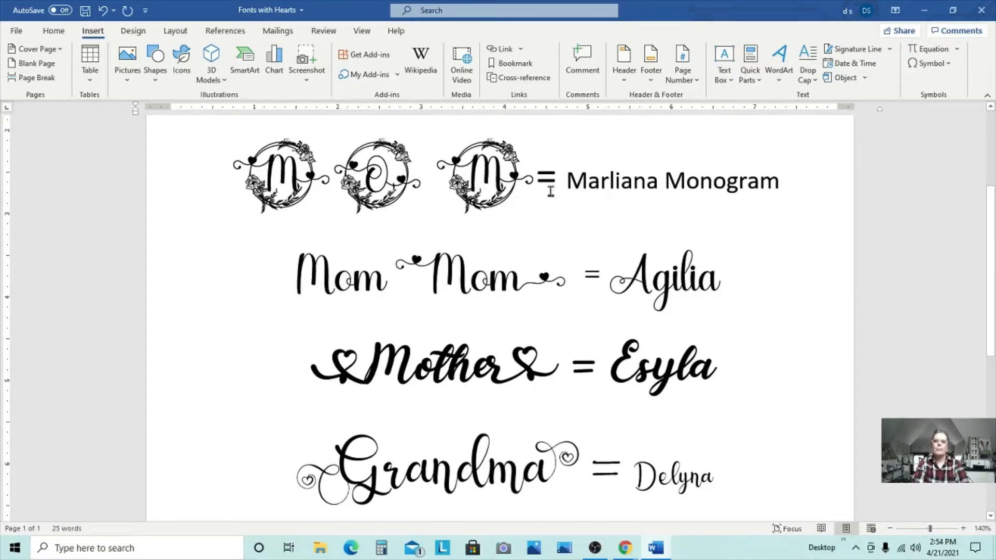
{"action": "left_click", "coordinate": [931, 64]}
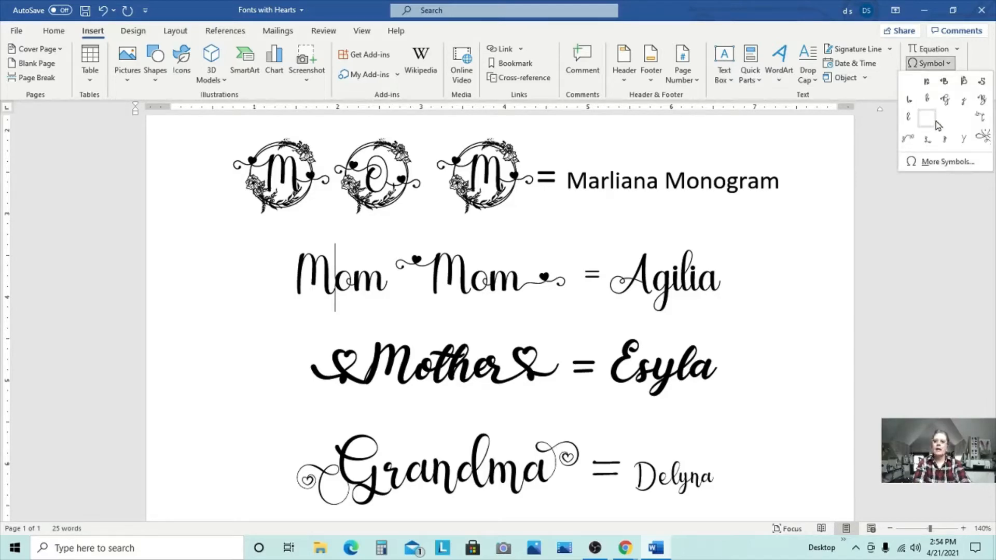
{"action": "left_click", "coordinate": [936, 161]}
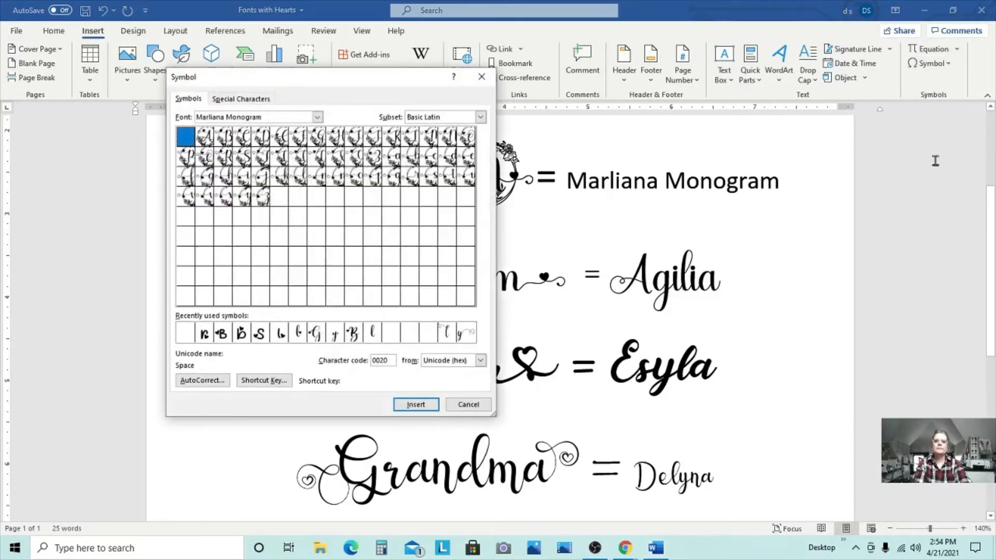
{"action": "triple_click", "coordinate": [271, 118]}
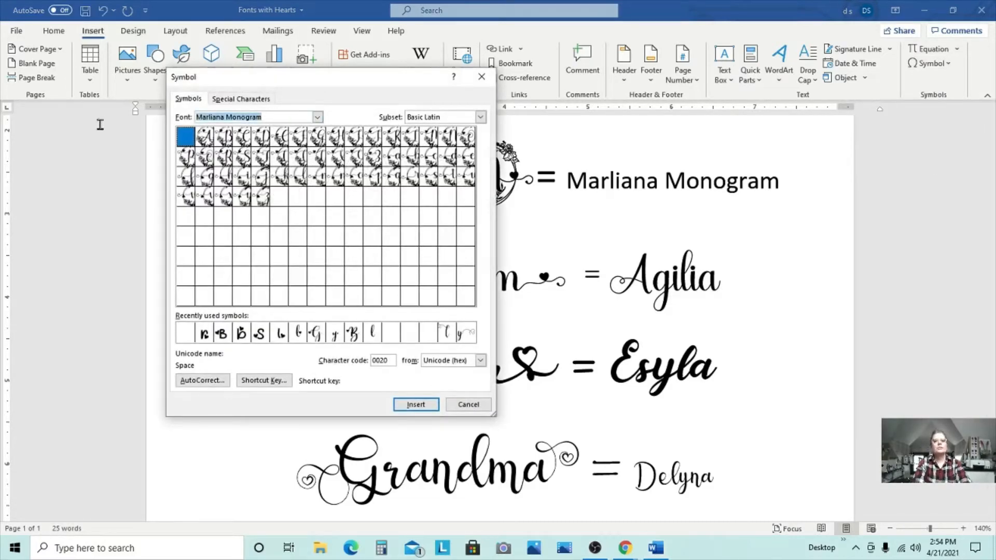
{"action": "type", "text": "agilia"}
{"action": "key", "text": "Return"}
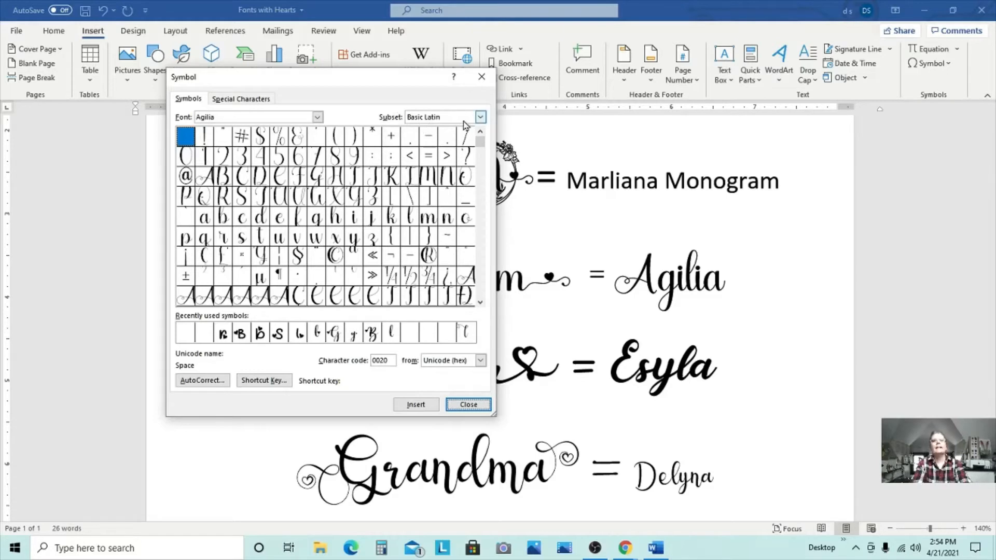
{"action": "left_click", "coordinate": [480, 118]}
{"action": "left_click_drag", "start_coordinate": [482, 148], "coordinate": [482, 159]}
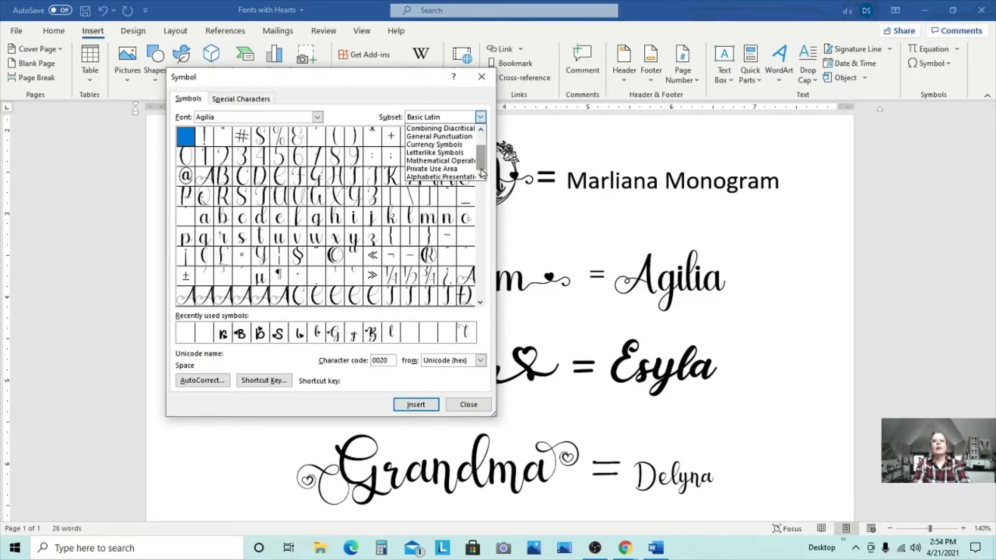
{"action": "left_click", "coordinate": [450, 169]}
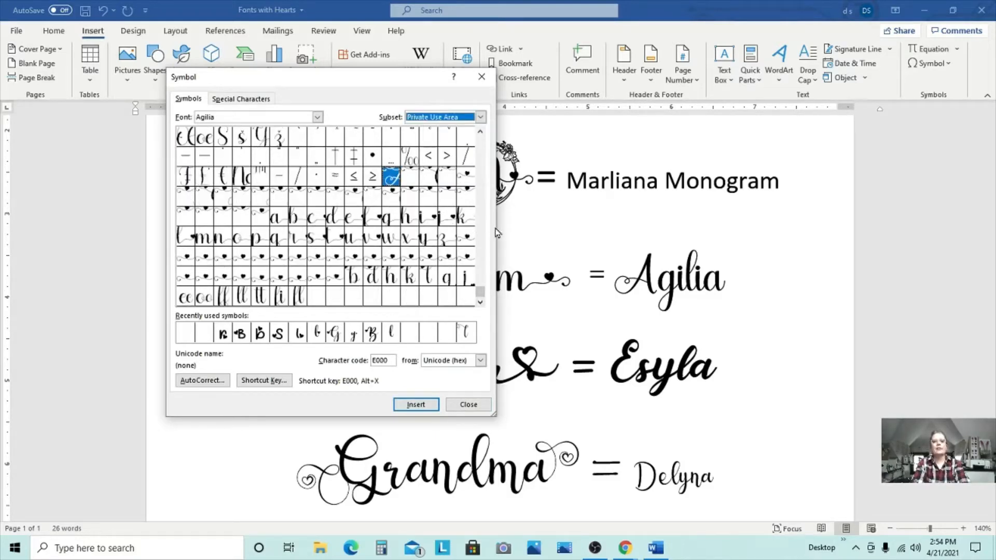
{"action": "left_click_drag", "start_coordinate": [497, 227], "coordinate": [738, 224]}
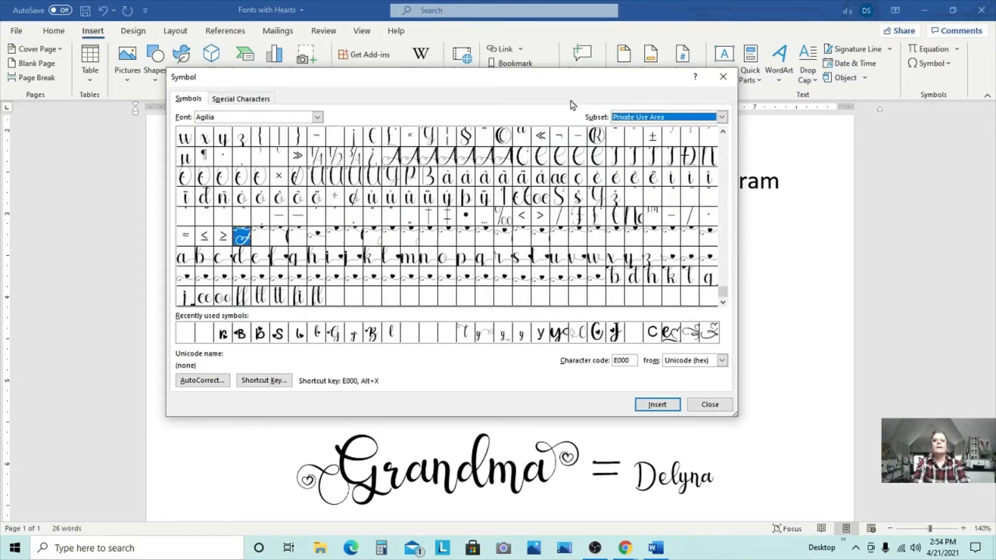
{"action": "left_click_drag", "start_coordinate": [577, 82], "coordinate": [482, 21]}
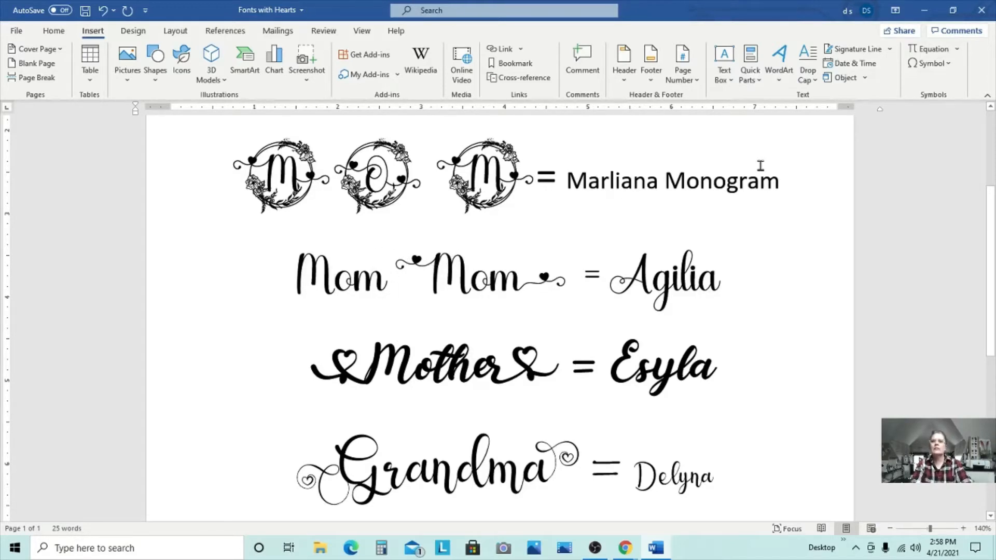
- Insert Agilia's heart-decorated capital M glyph (E00C) after the plain M of the first "Mom"
{"action": "left_click", "coordinate": [939, 65]}
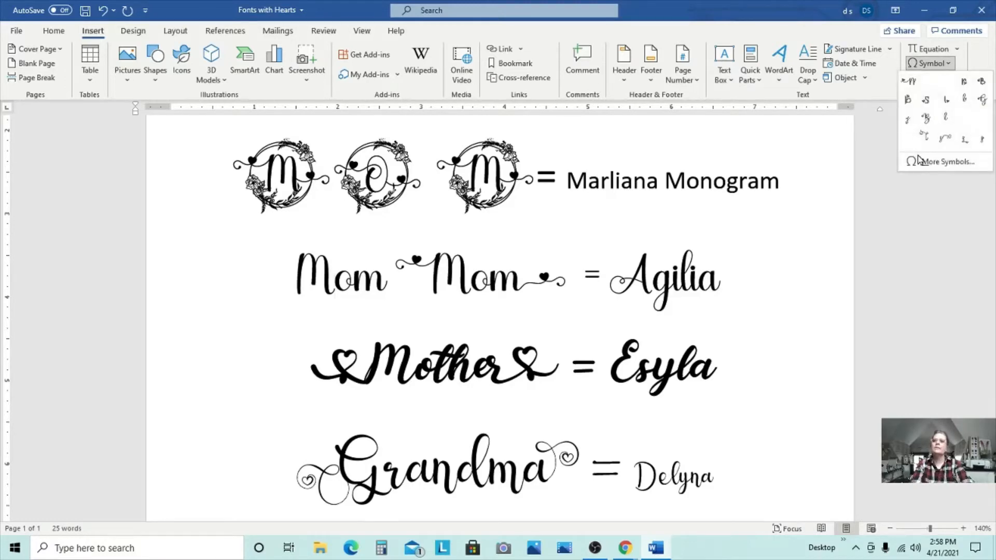
{"action": "left_click", "coordinate": [936, 162]}
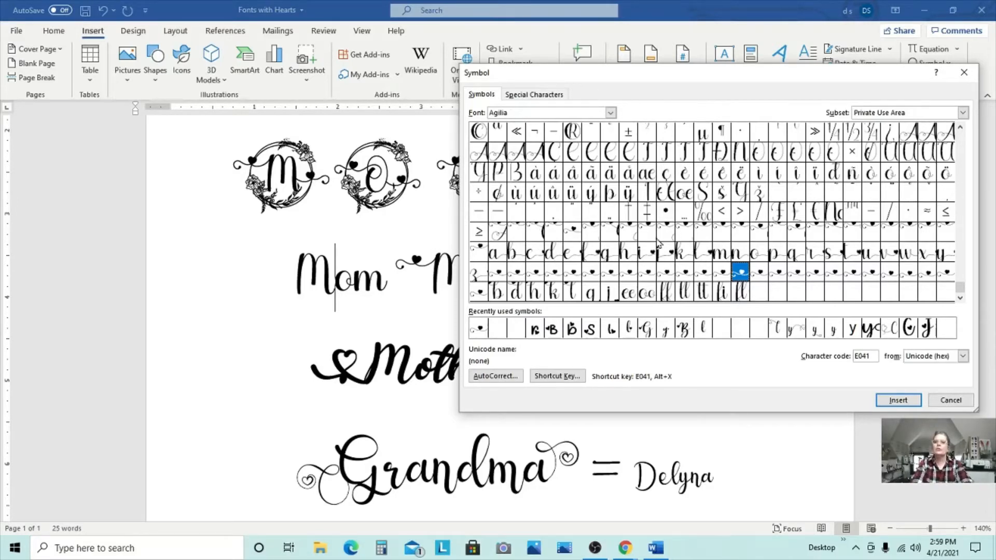
{"action": "left_click", "coordinate": [567, 236]}
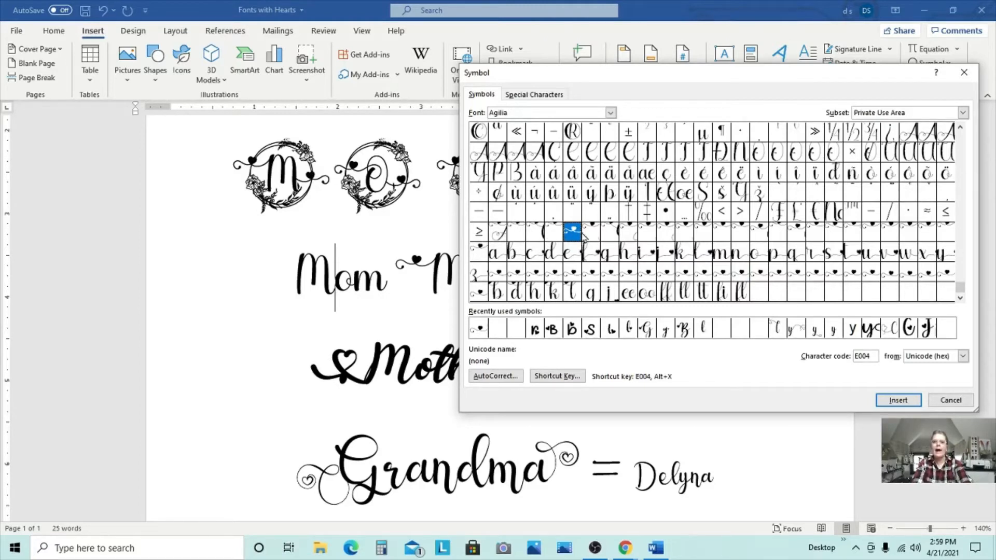
{"action": "double_click", "coordinate": [721, 232]}
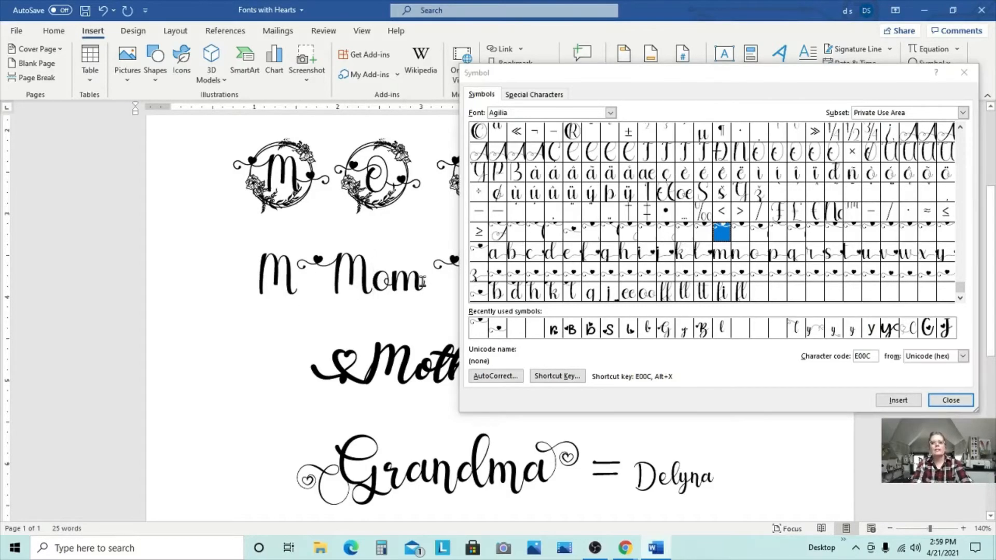
- Replace the final m of the first "Mom" with the heart-tailed m glyph (E026), and delete the leftover plain M in front of the word
{"action": "left_click", "coordinate": [423, 284]}
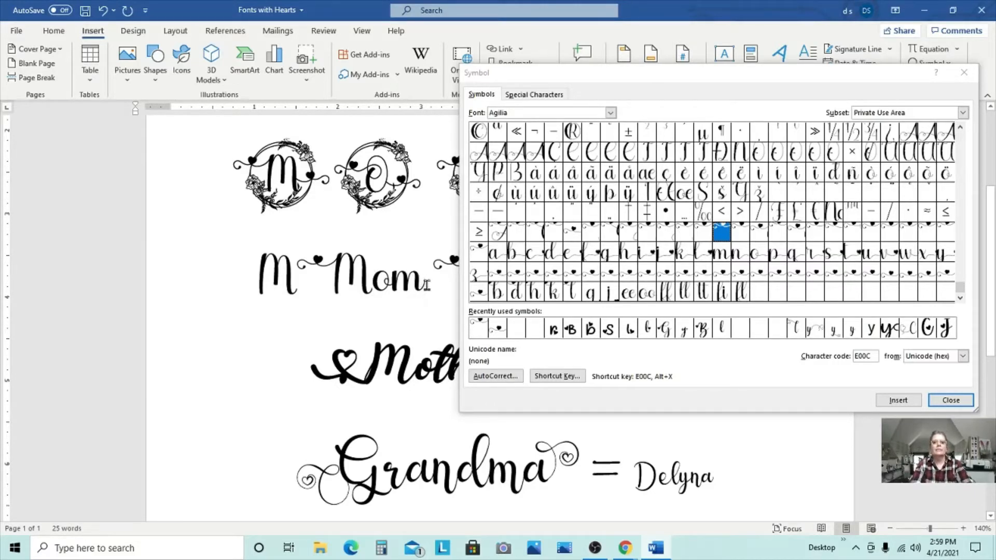
{"action": "key", "text": "BackSpace"}
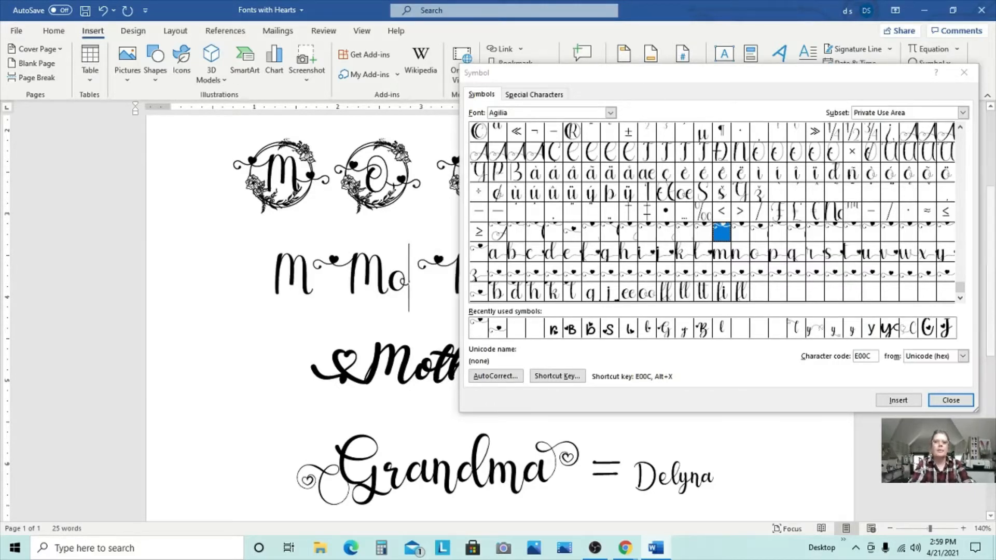
{"action": "double_click", "coordinate": [721, 254]}
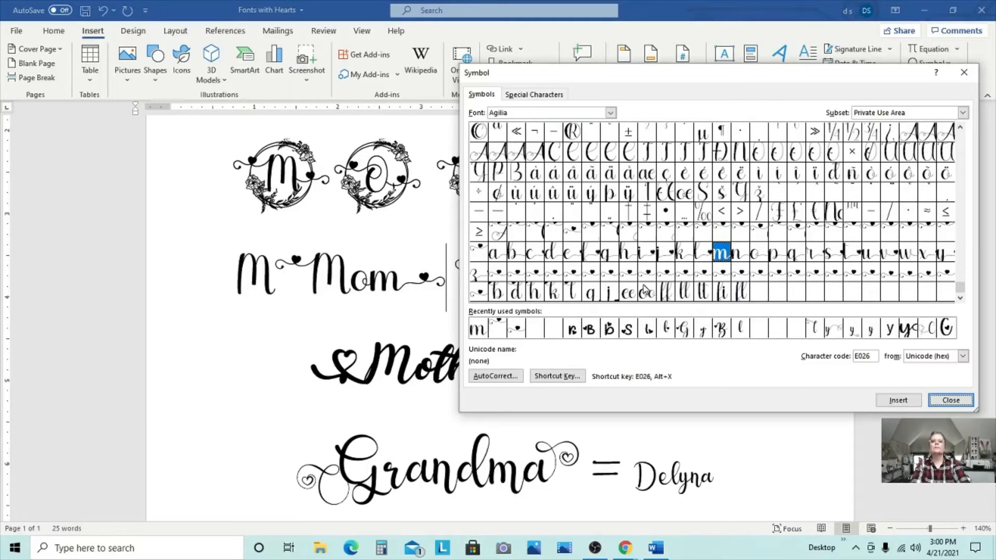
{"action": "left_click", "coordinate": [951, 400]}
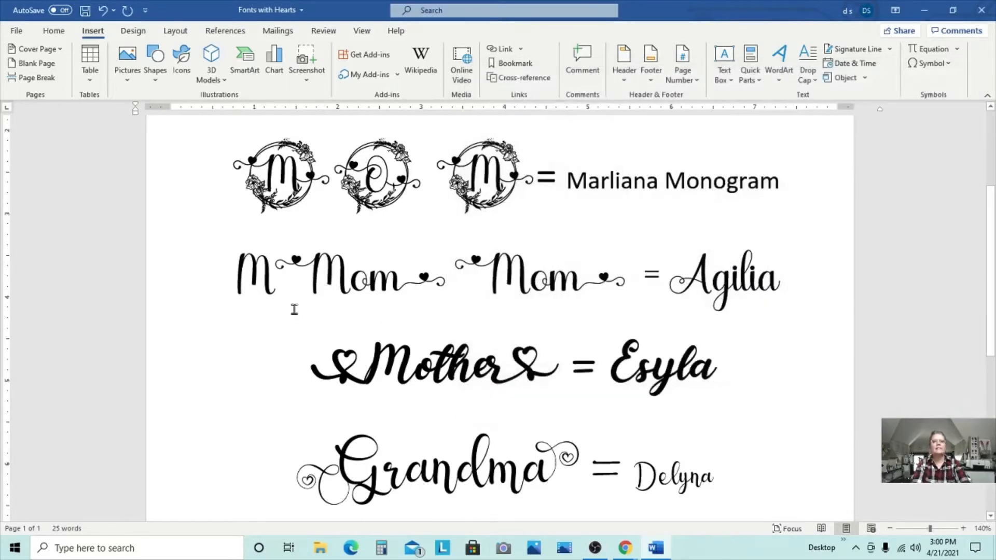
{"action": "left_click", "coordinate": [272, 290]}
{"action": "key", "text": "BackSpace"}
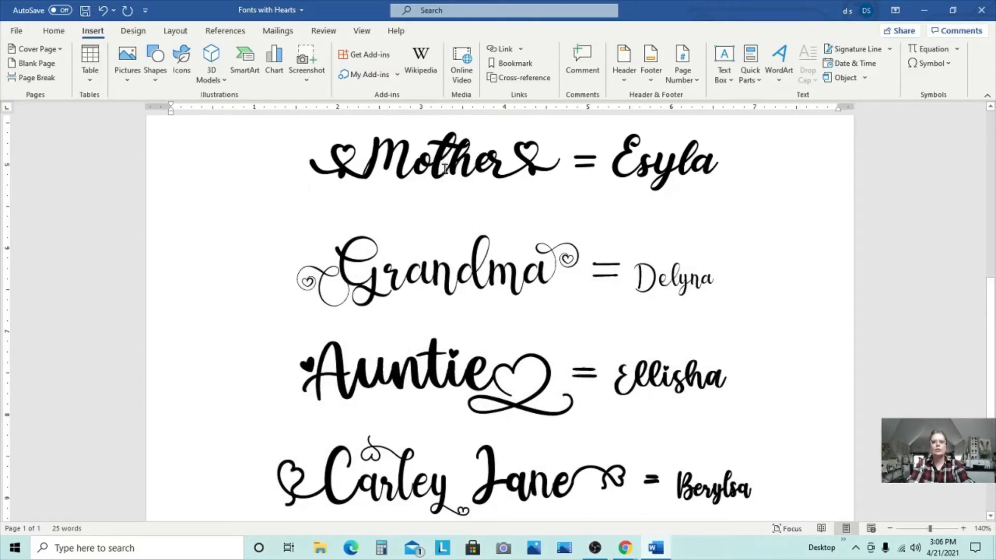
- Expand the character spacing of the letters "th" in the Esyla "Mother" by 1.5 pt
{"action": "left_click", "coordinate": [448, 170]}
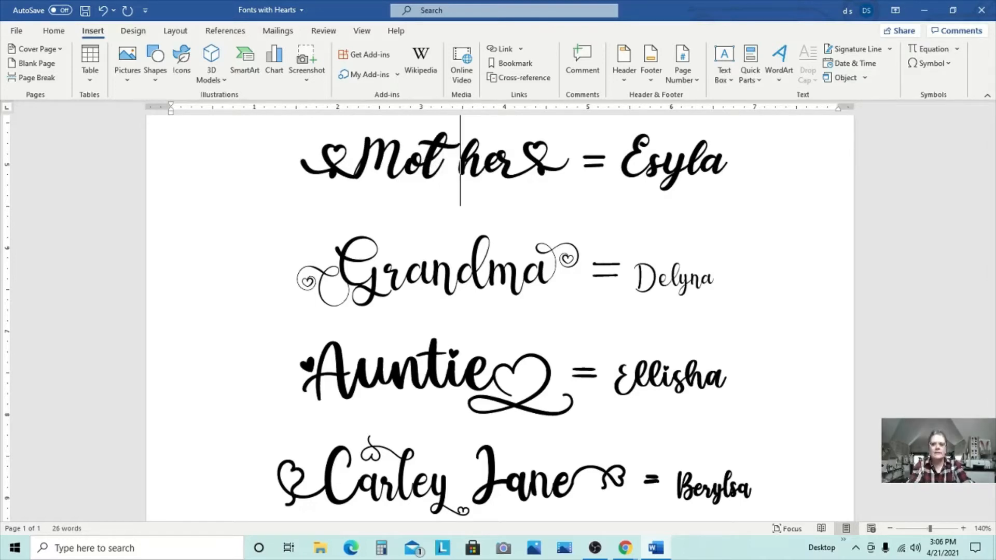
{"action": "key", "text": "BackSpace"}
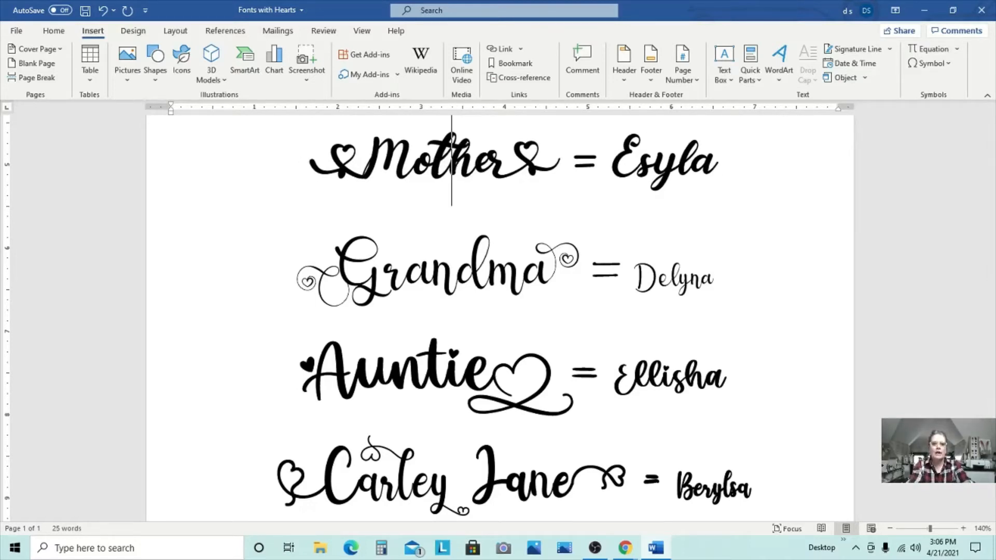
{"action": "left_click_drag", "start_coordinate": [438, 165], "coordinate": [465, 165]}
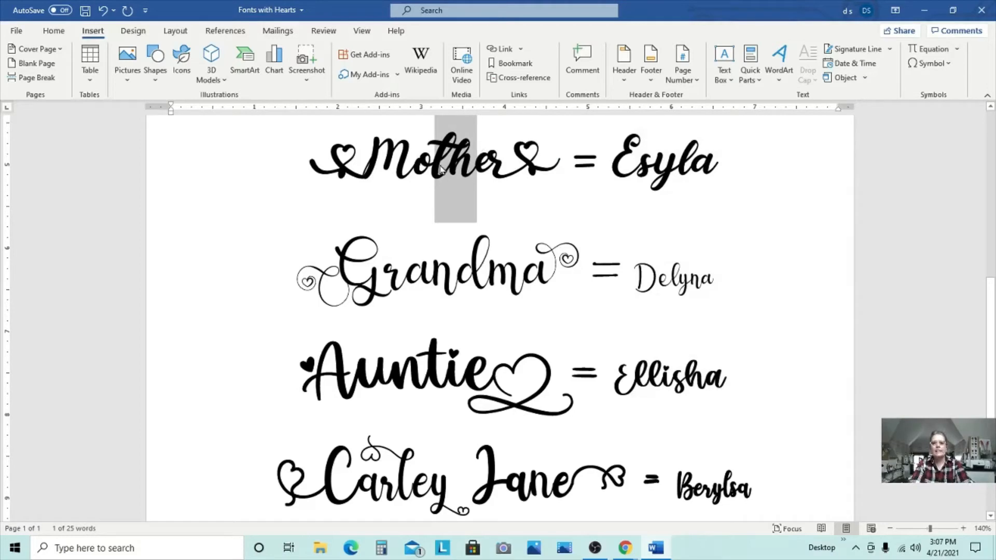
{"action": "right_click", "coordinate": [449, 171]}
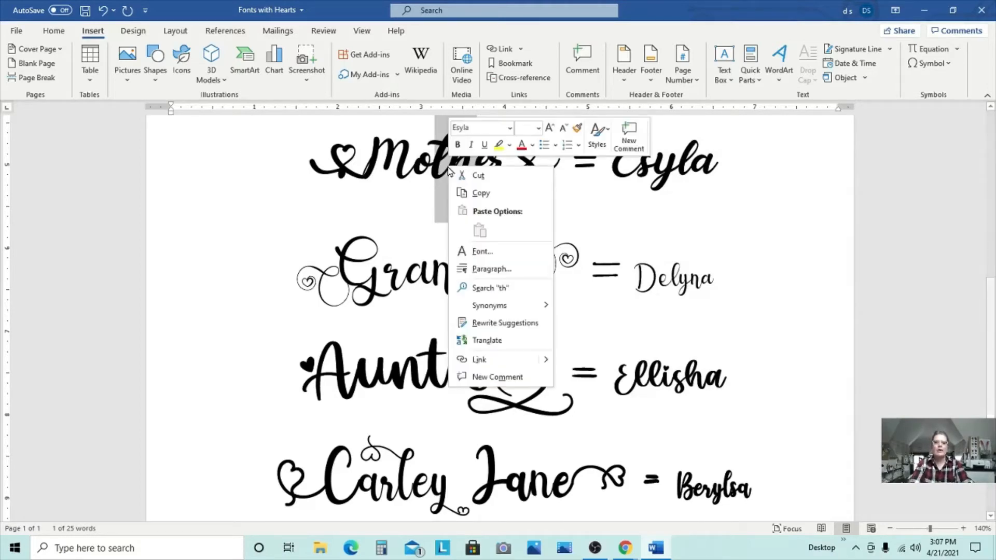
{"action": "left_click", "coordinate": [482, 251]}
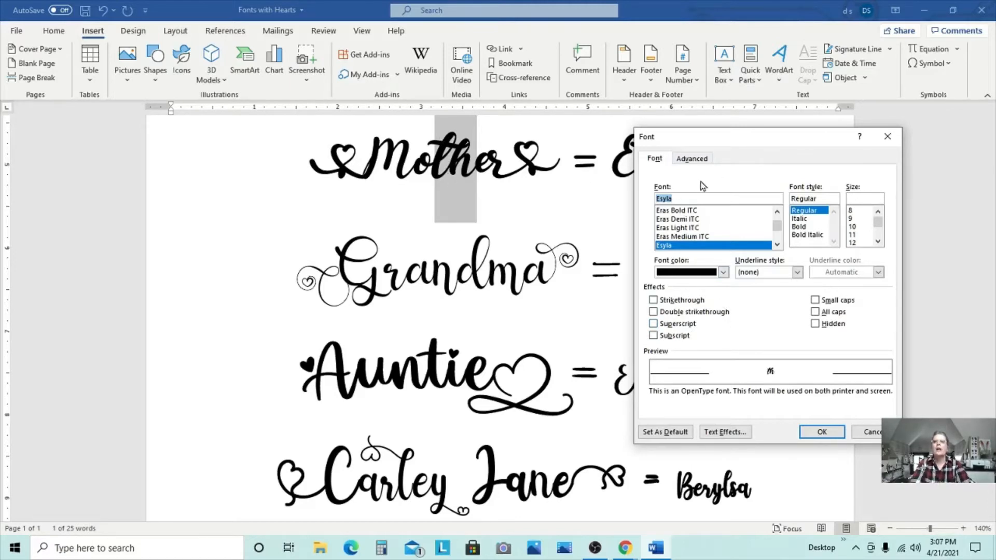
{"action": "left_click", "coordinate": [690, 160]}
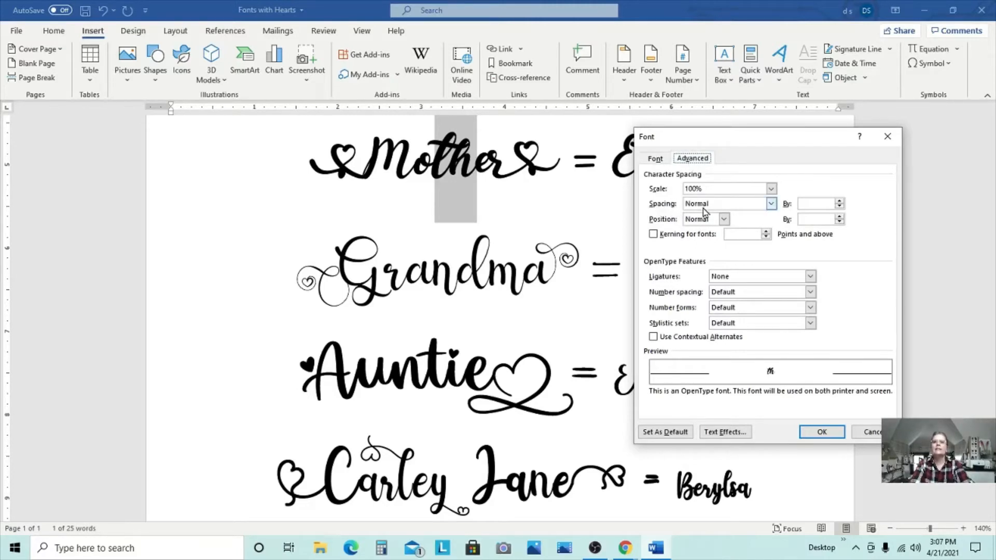
{"action": "left_click", "coordinate": [772, 206]}
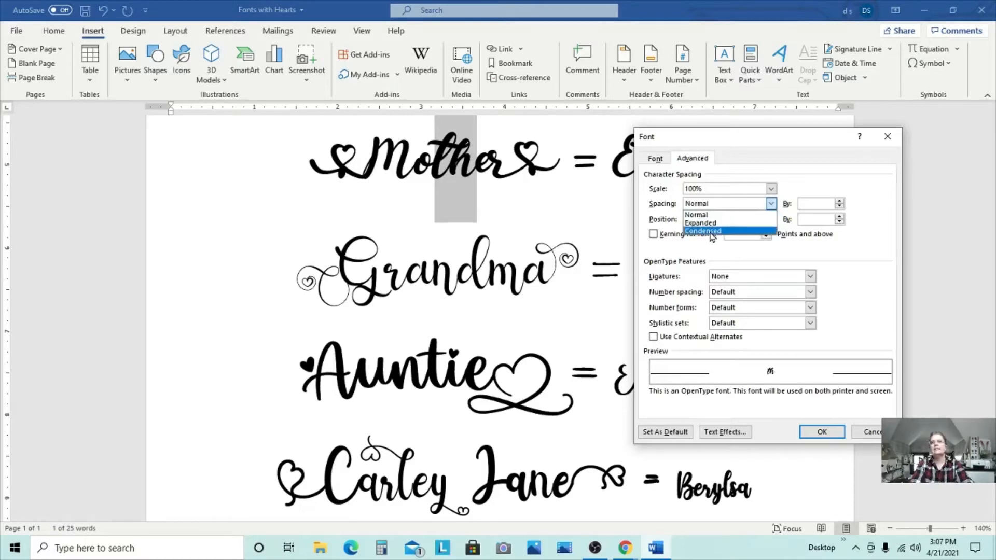
{"action": "left_click", "coordinate": [711, 224]}
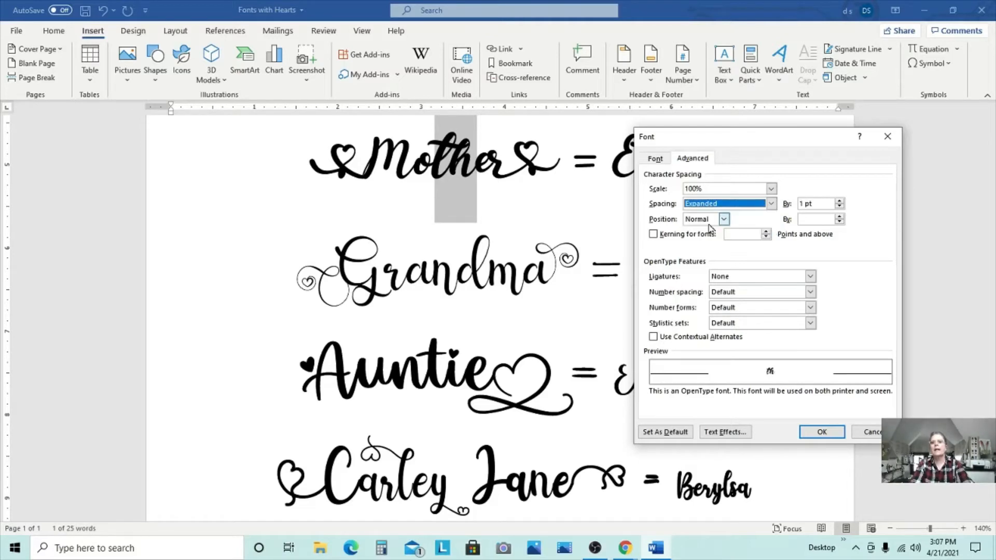
{"action": "left_click", "coordinate": [839, 202]}
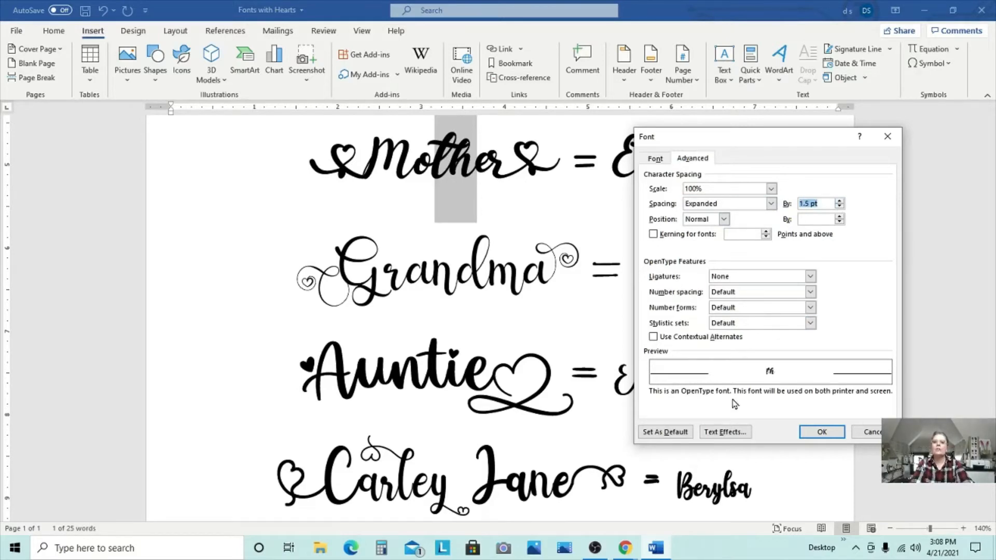
{"action": "left_click", "coordinate": [814, 435]}
{"action": "left_click", "coordinate": [801, 274]}
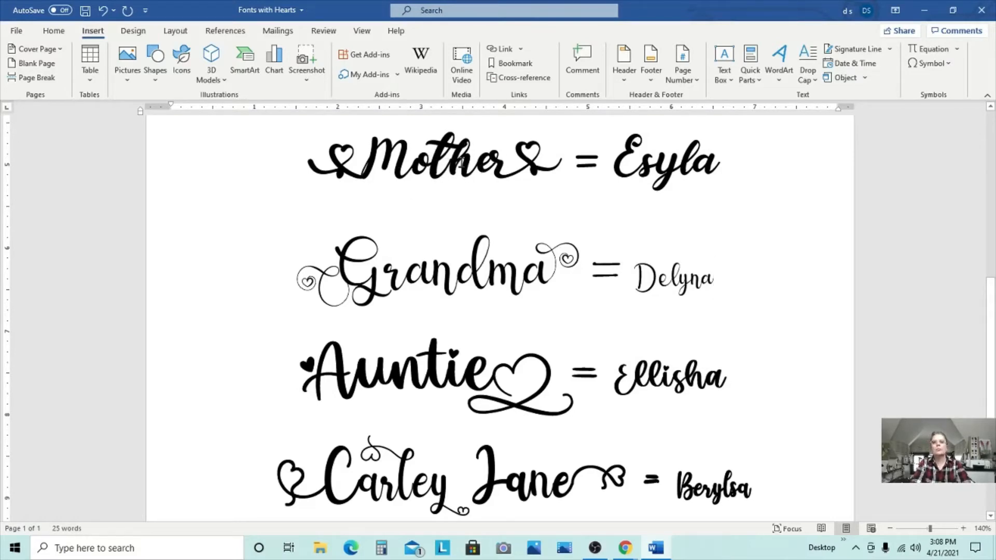
- Expand the character spacing of the letter "e" in the Esyla "Mother" by 1.3 pt
{"action": "left_click", "coordinate": [489, 163]}
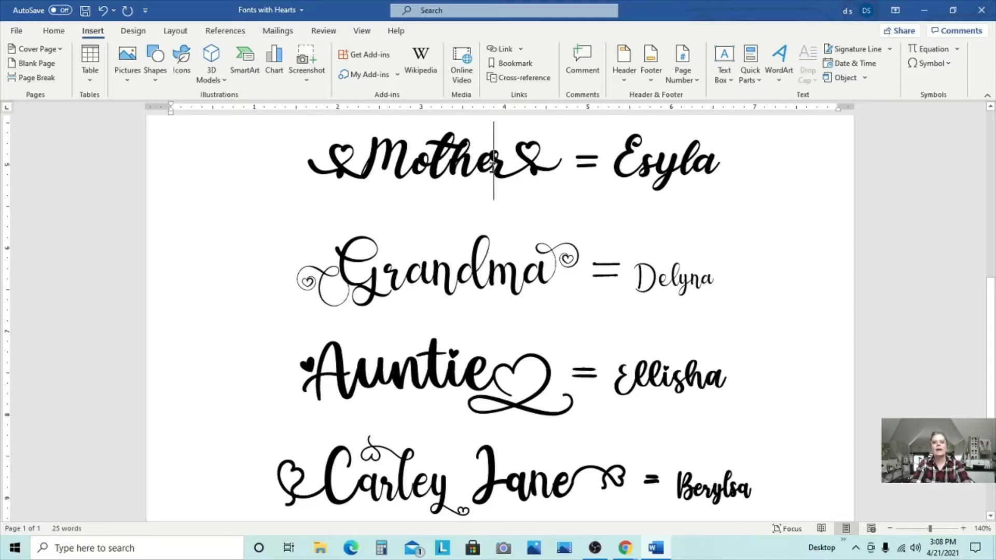
{"action": "left_click_drag", "start_coordinate": [483, 164], "coordinate": [492, 164]}
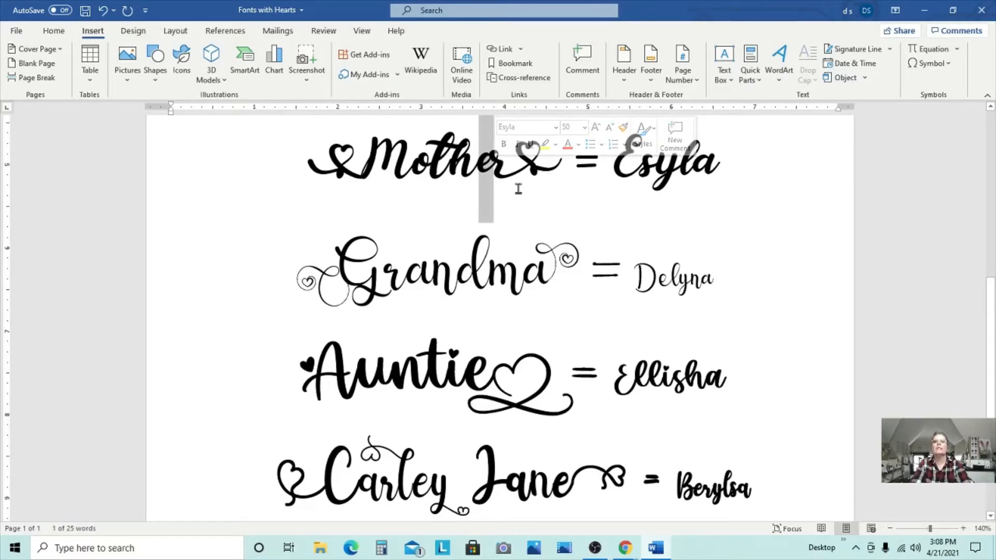
{"action": "right_click", "coordinate": [485, 176]}
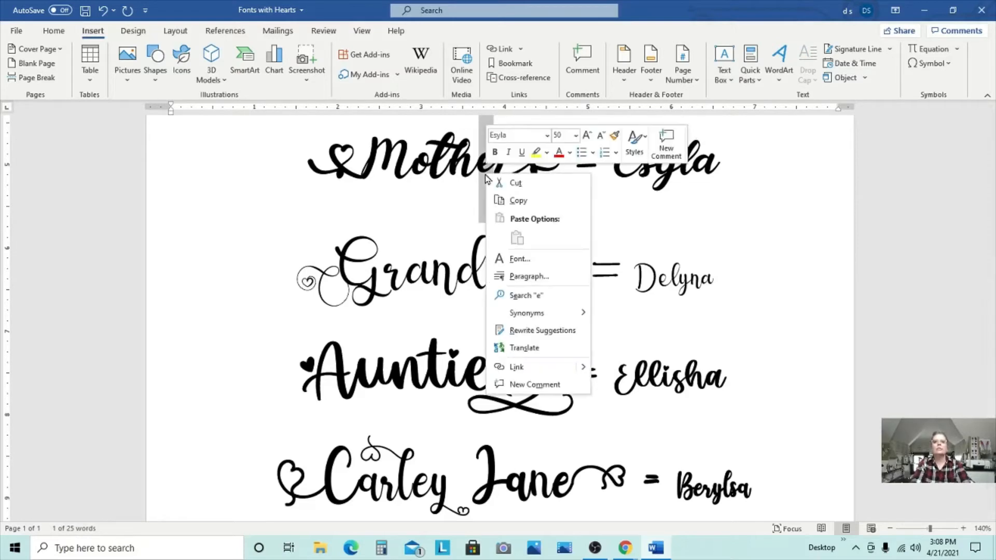
{"action": "left_click", "coordinate": [506, 260]}
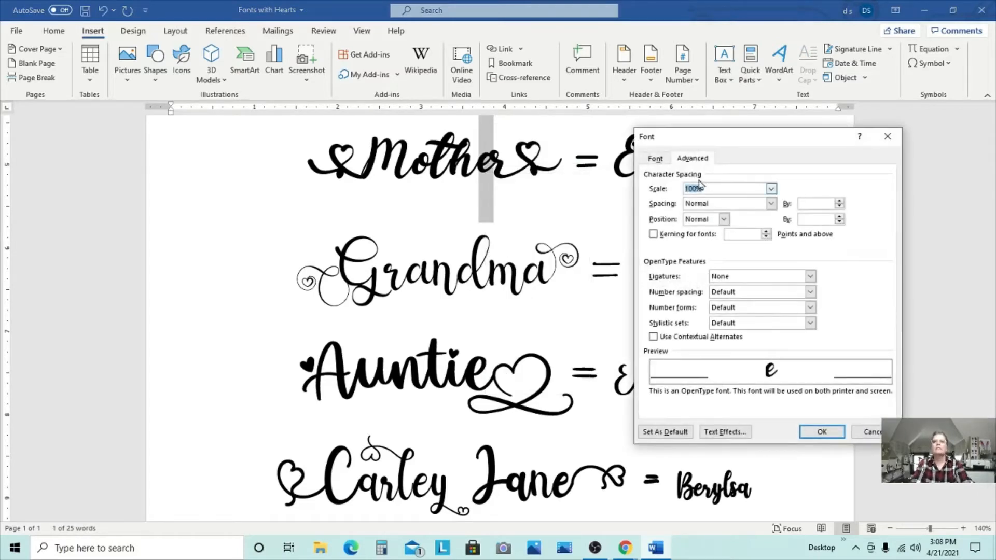
{"action": "left_click", "coordinate": [694, 159]}
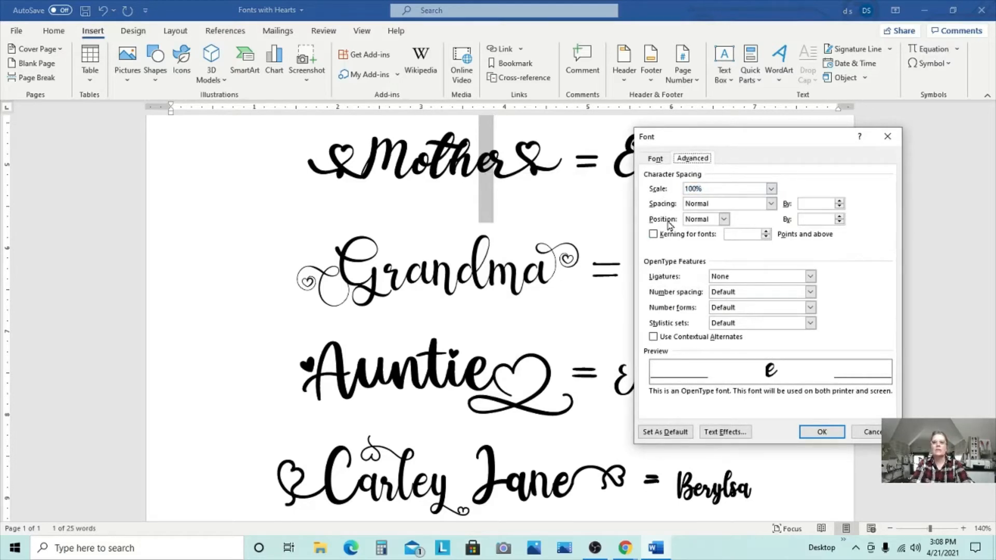
{"action": "left_click", "coordinate": [656, 159]}
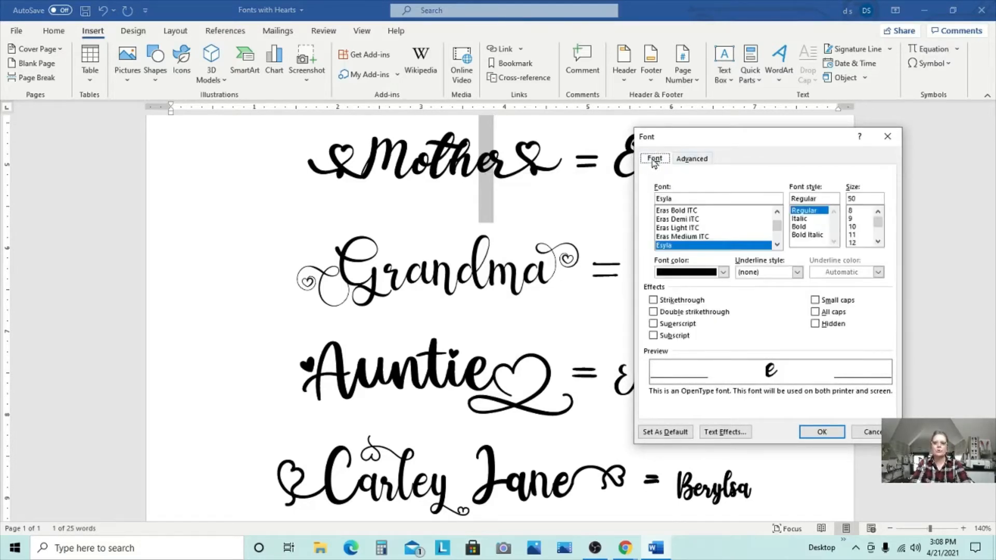
{"action": "left_click", "coordinate": [689, 161]}
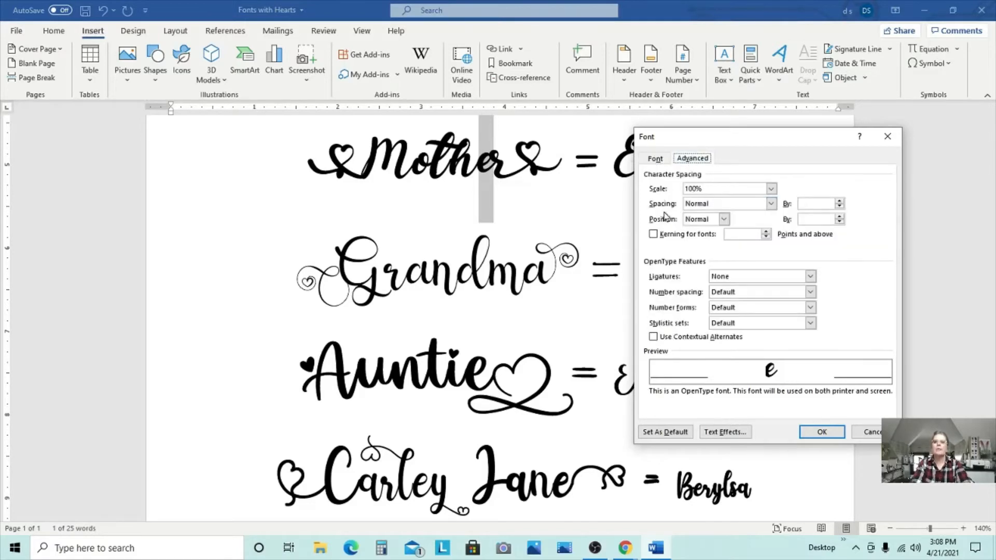
{"action": "left_click", "coordinate": [770, 204]}
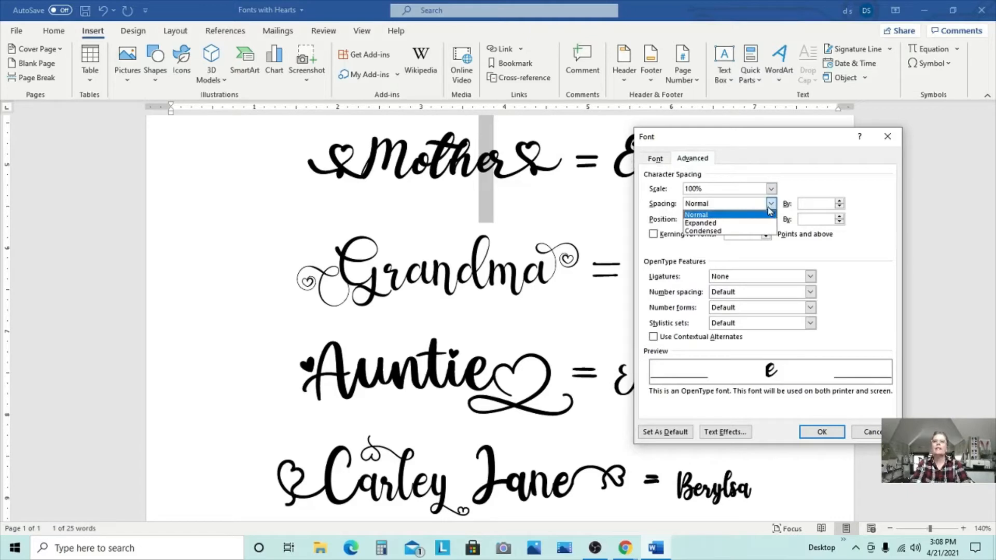
{"action": "left_click", "coordinate": [744, 223]}
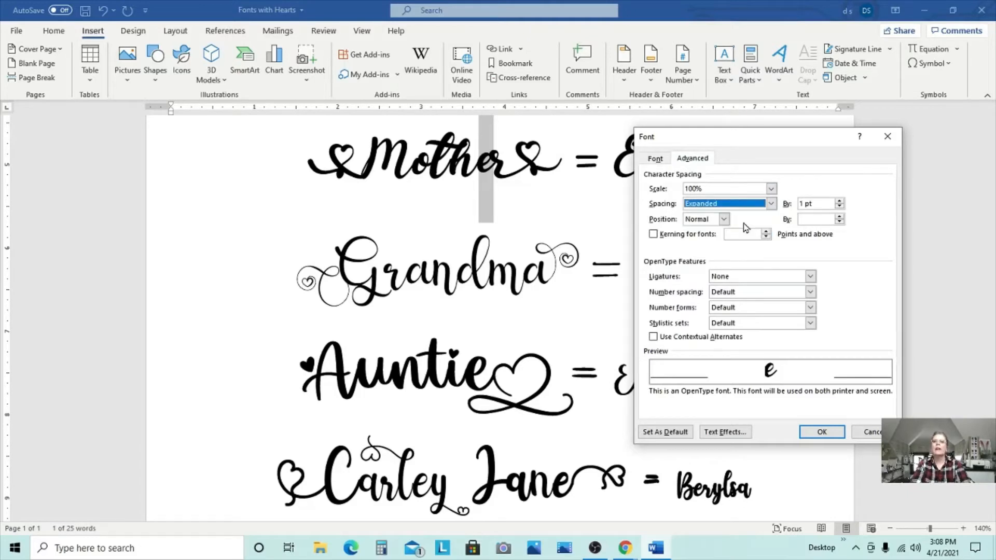
{"action": "left_click", "coordinate": [839, 201]}
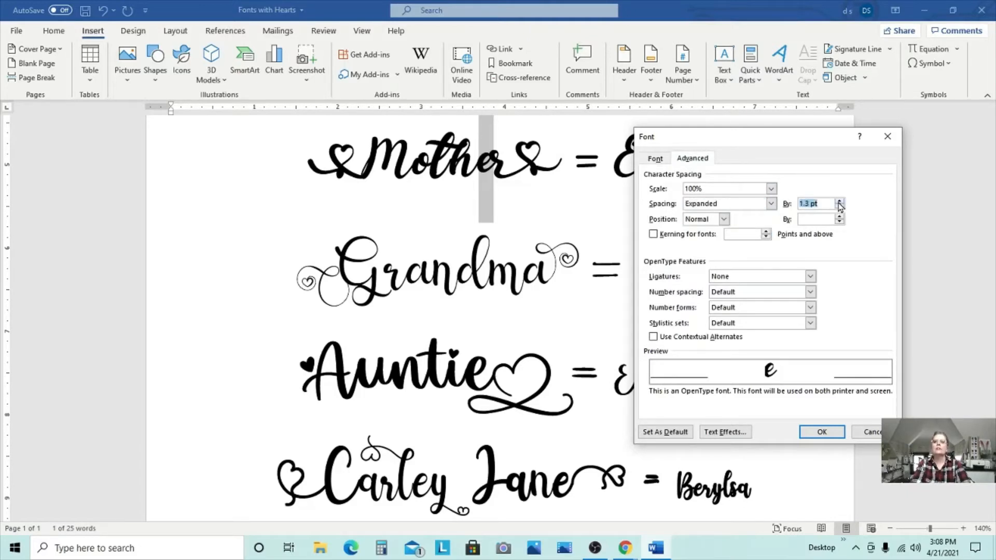
{"action": "left_click", "coordinate": [803, 428]}
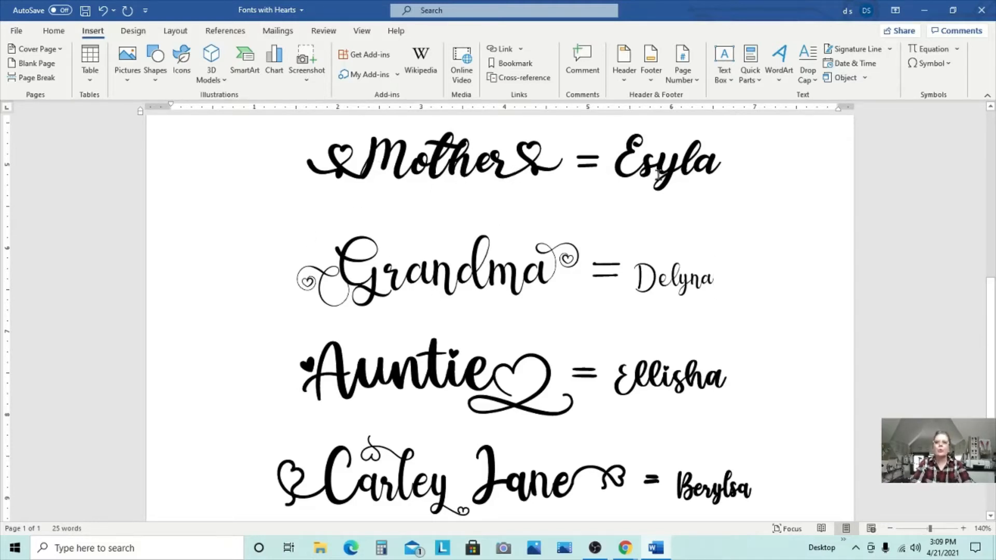
- Try a plain space between the "t" and "h" of "Mother", and remove it again
{"action": "left_click", "coordinate": [450, 172]}
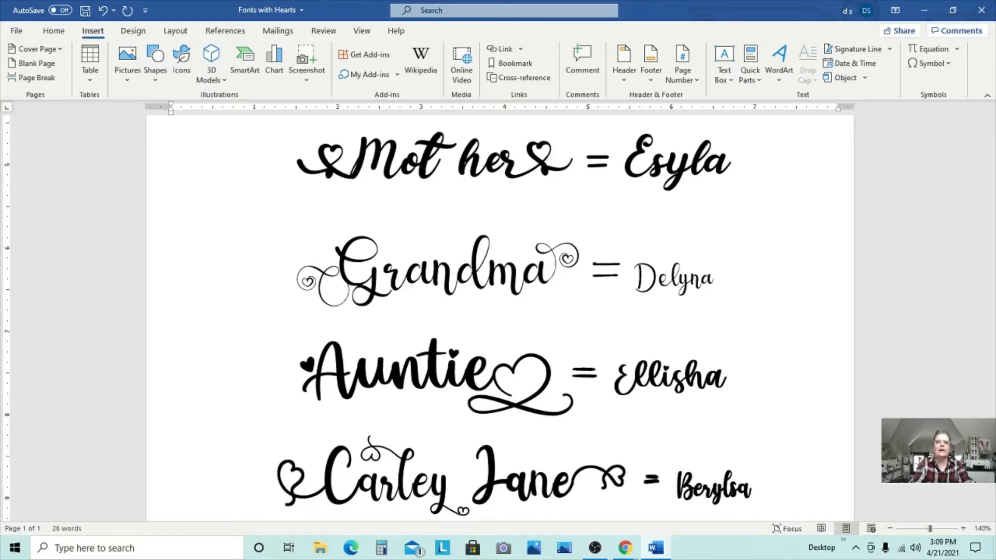
{"action": "key", "text": "BackSpace"}
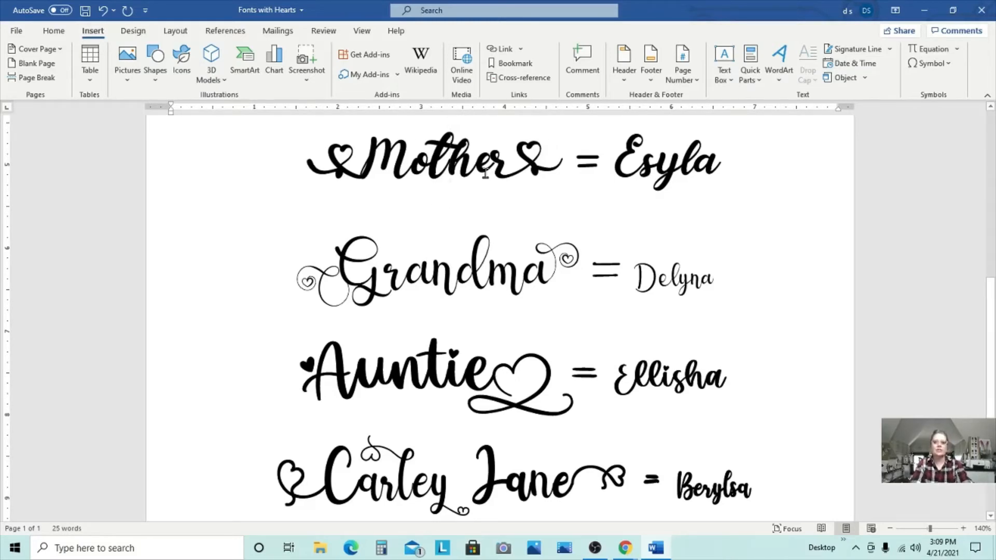
{"action": "left_click", "coordinate": [735, 216]}
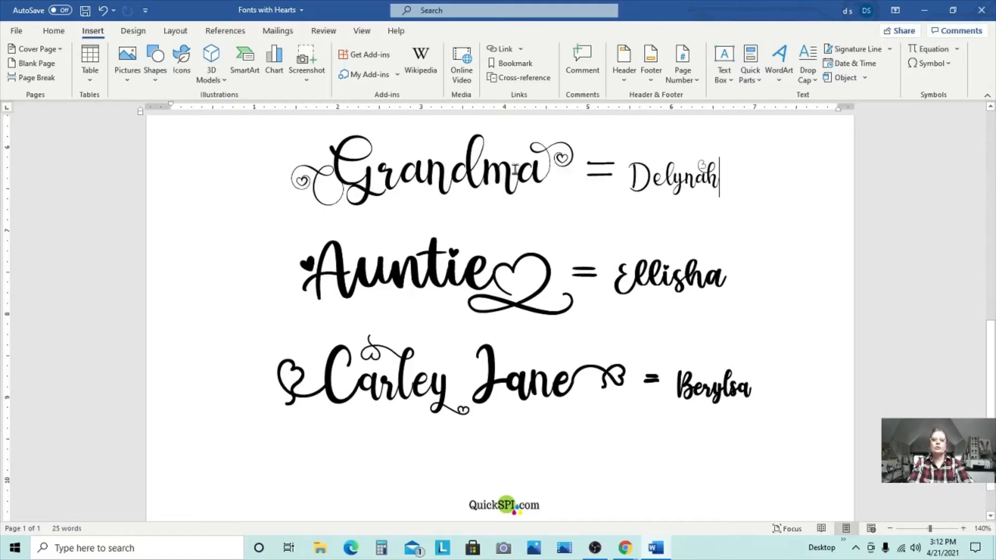
- Replace the heart-decorated word "Grandma" in the Delyna line with the plain word "Gigi"
{"action": "double_click", "coordinate": [429, 179]}
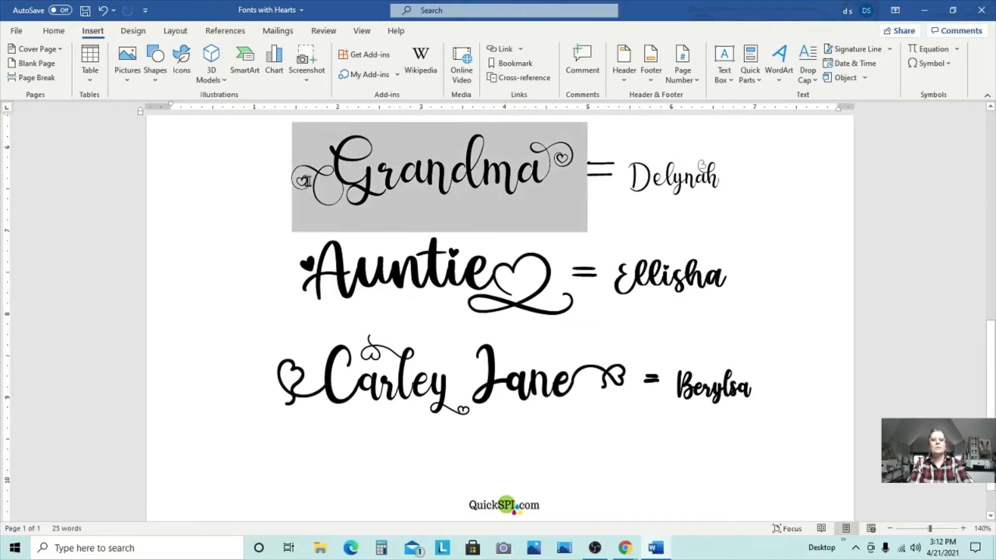
{"action": "left_click_drag", "start_coordinate": [302, 181], "coordinate": [305, 184]}
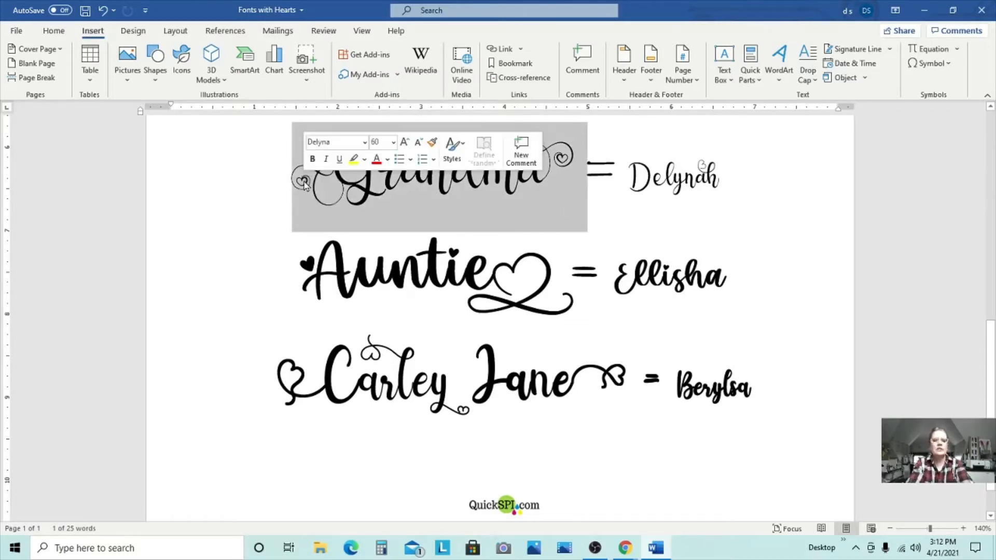
{"action": "type", "text": "G"}
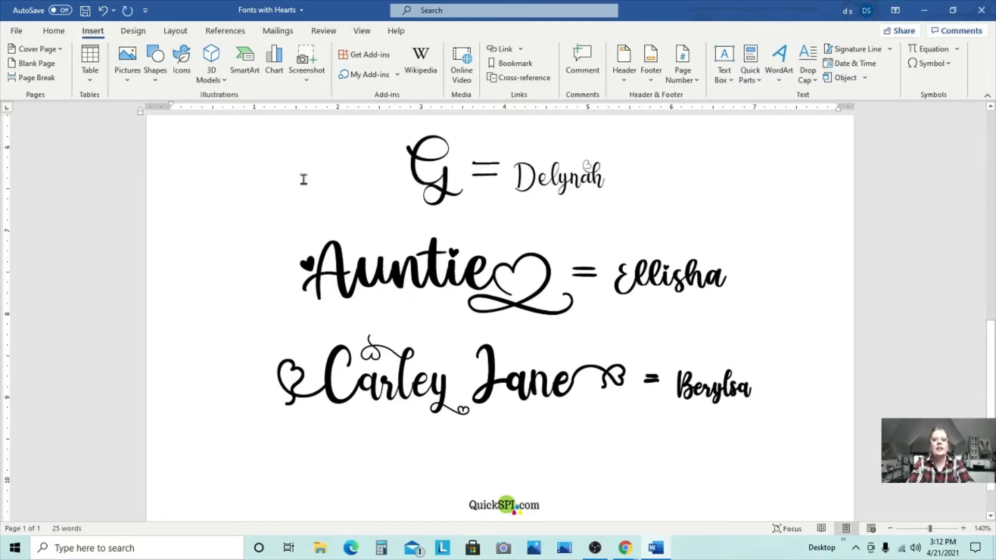
{"action": "type", "text": "igi"}
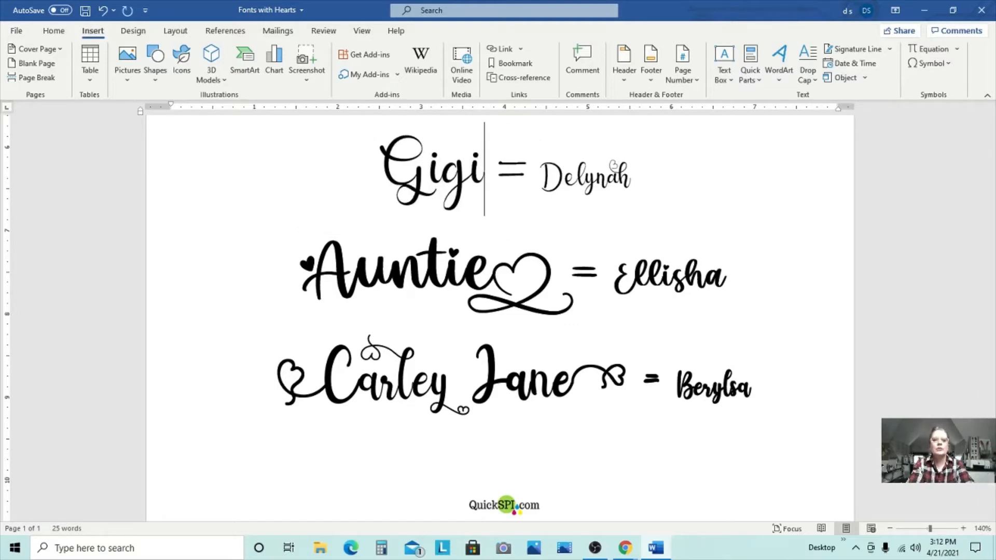
{"action": "left_click", "coordinate": [515, 209]}
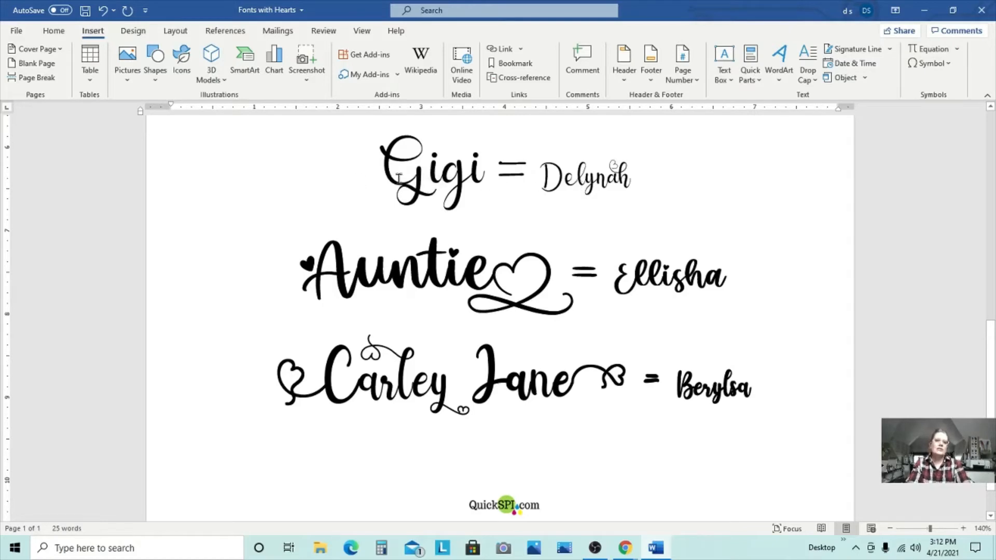
- Bring up Delyna's Private Use Area glyphs in the Symbol dialog after the G of "Gigi", then narrow the dialog and move it clear of the word
{"action": "left_click", "coordinate": [430, 183]}
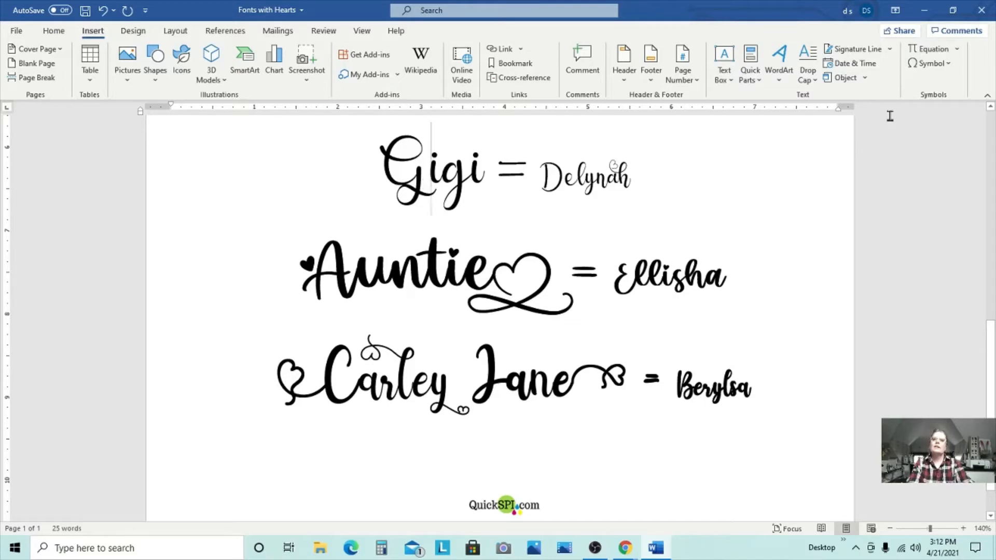
{"action": "left_click", "coordinate": [947, 64]}
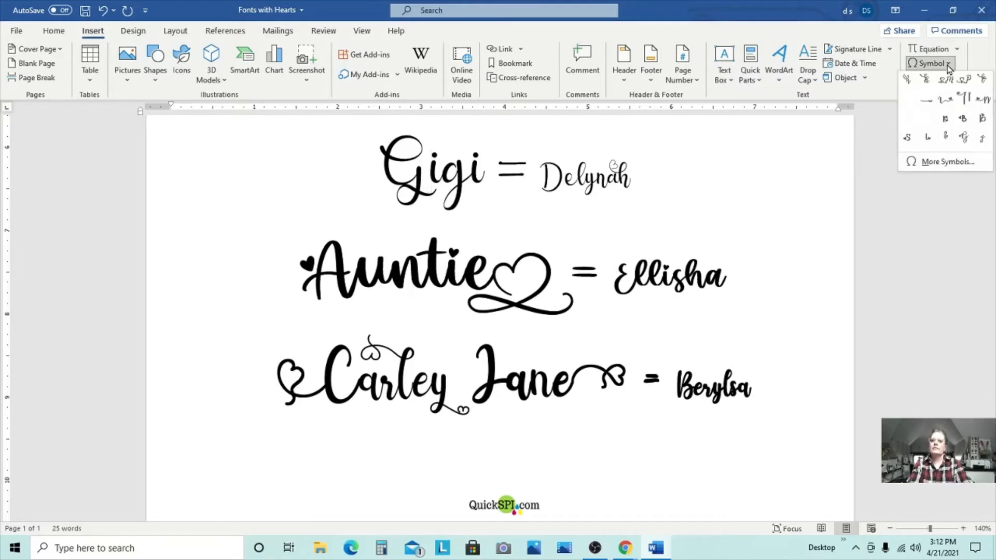
{"action": "left_click", "coordinate": [931, 162]}
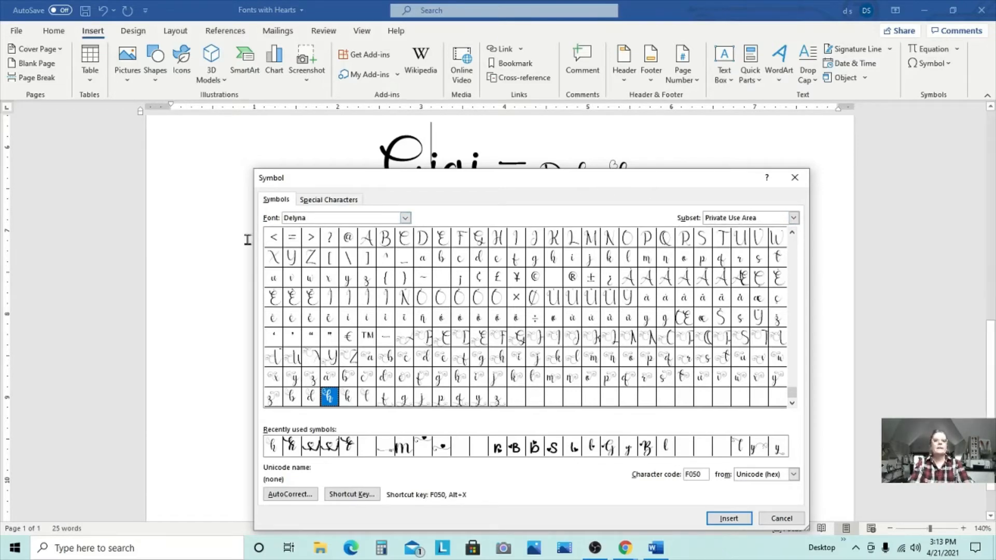
{"action": "left_click_drag", "start_coordinate": [253, 238], "coordinate": [293, 243]}
{"action": "left_click_drag", "start_coordinate": [428, 181], "coordinate": [370, 234]}
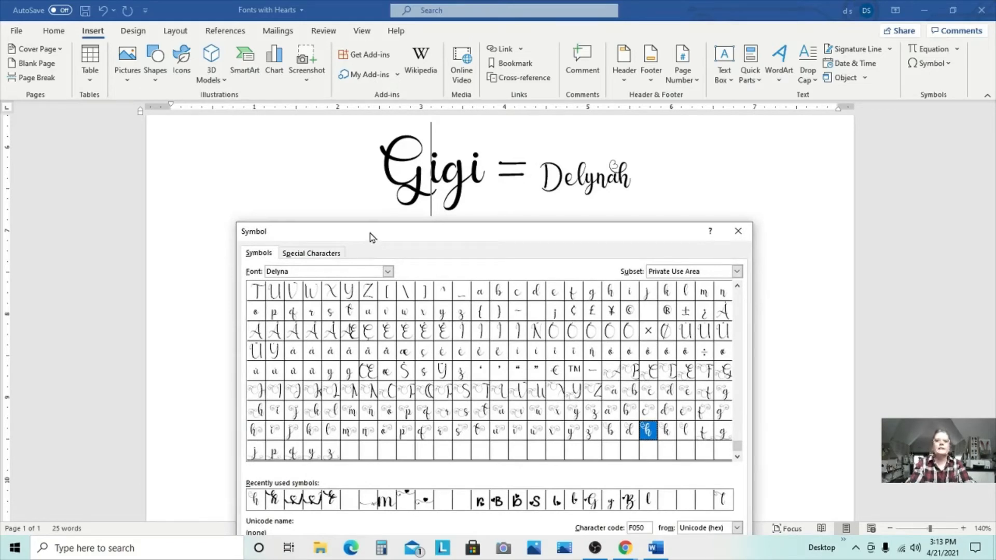
- Replace the plain G of "Gigi" with Delyna's heart-swirl capital G glyph (F006)
{"action": "left_click", "coordinate": [426, 170]}
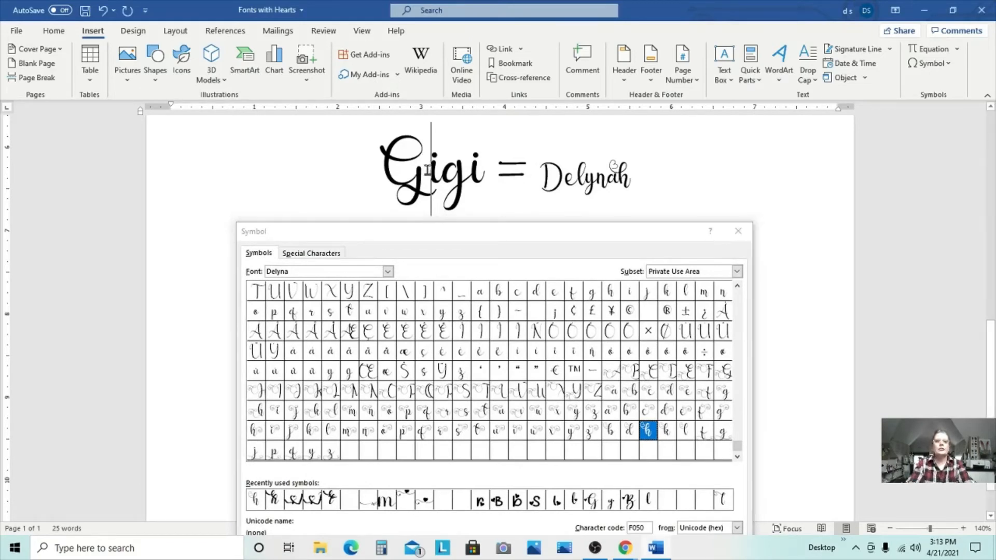
{"action": "key", "text": "BackSpace"}
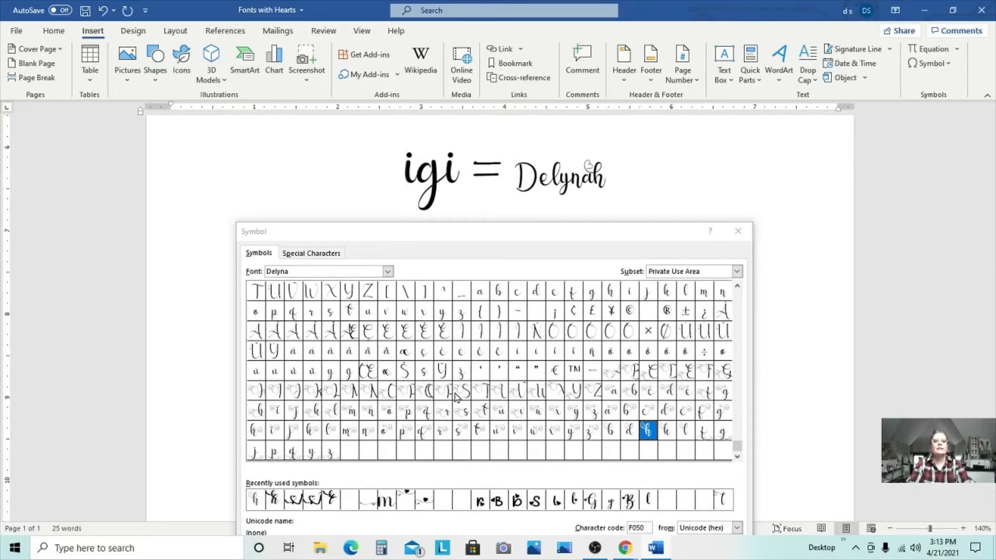
{"action": "double_click", "coordinate": [724, 372]}
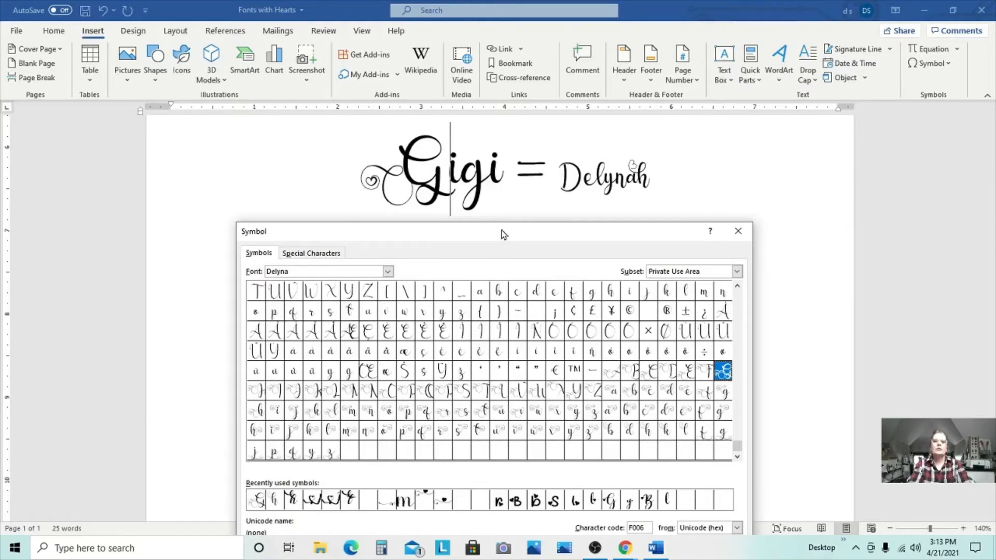
- Replace the lowercase g in the middle of "Gigi" with the heart-tailed g glyph (F054)
{"action": "left_click", "coordinate": [484, 180]}
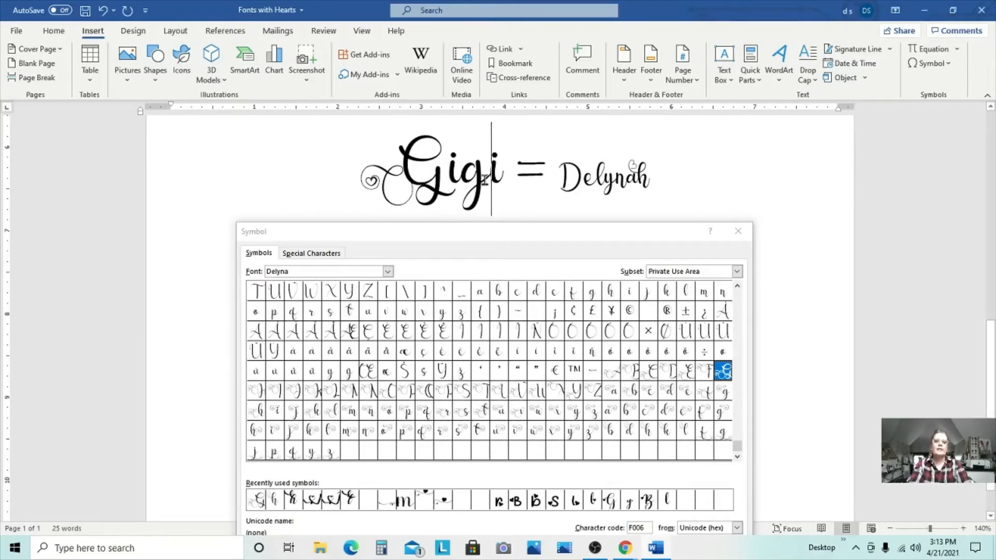
{"action": "key", "text": "BackSpace"}
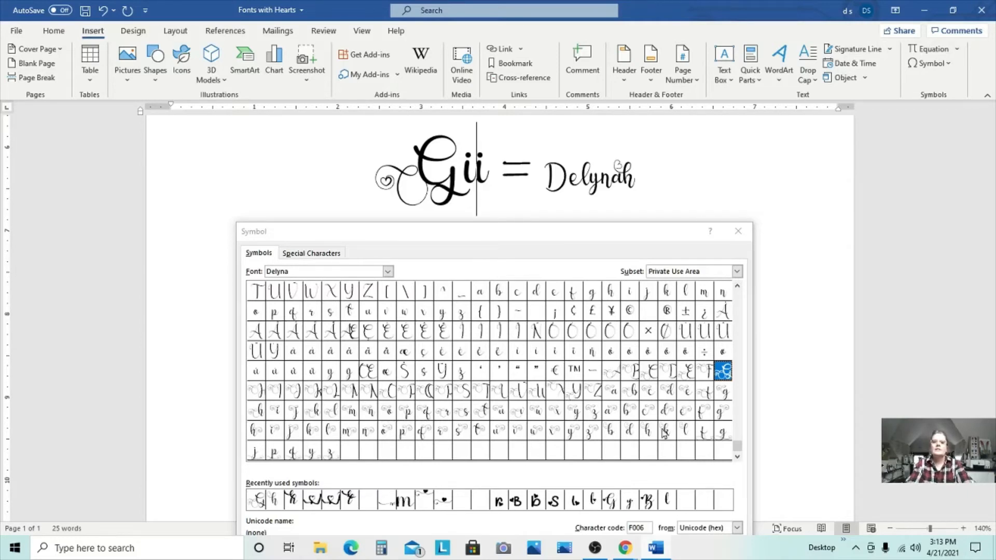
{"action": "left_click", "coordinate": [723, 434]}
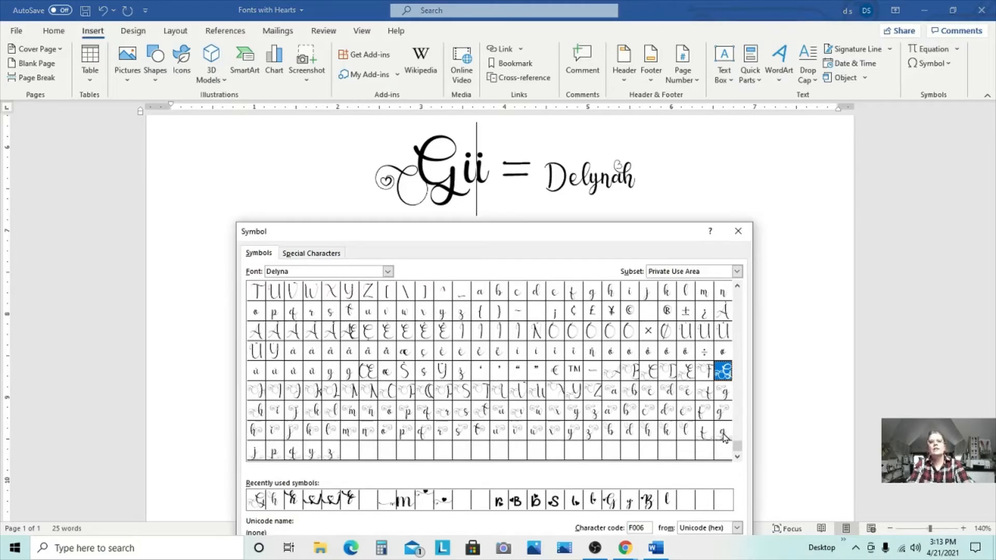
{"action": "left_click", "coordinate": [723, 433]}
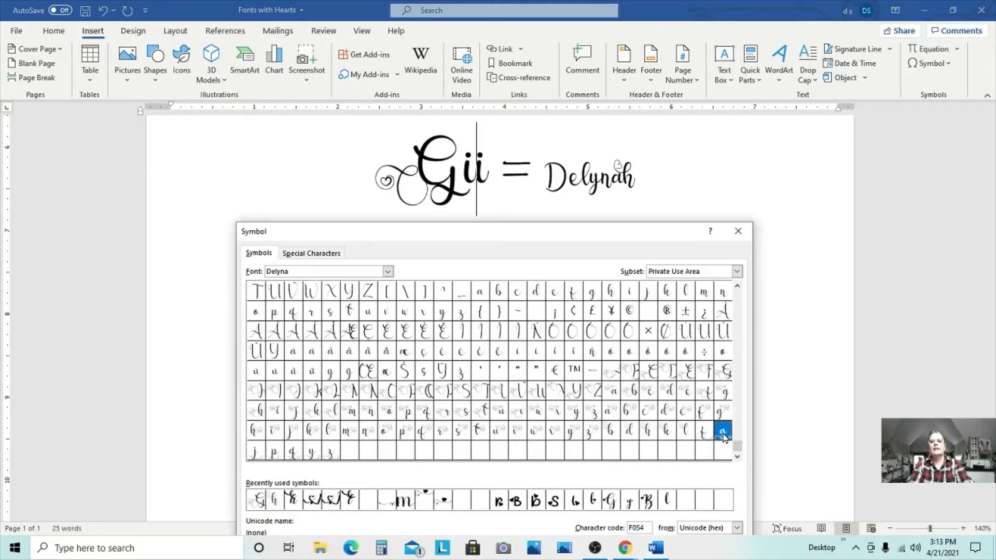
{"action": "double_click", "coordinate": [723, 433]}
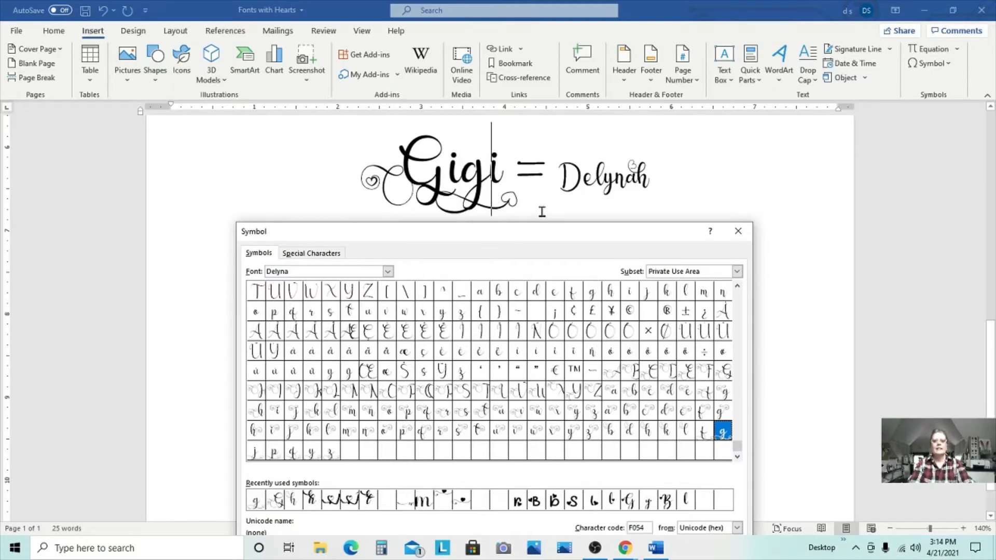
- Replace the final i of "Gigi" with the i glyph that ends in a heart swirl (F03C)
{"action": "left_click", "coordinate": [504, 172]}
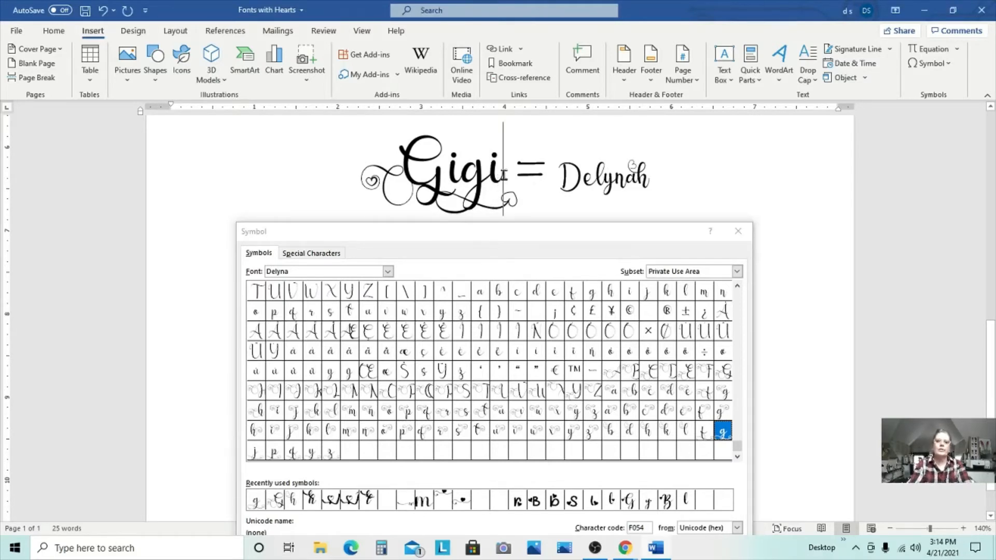
{"action": "key", "text": "BackSpace"}
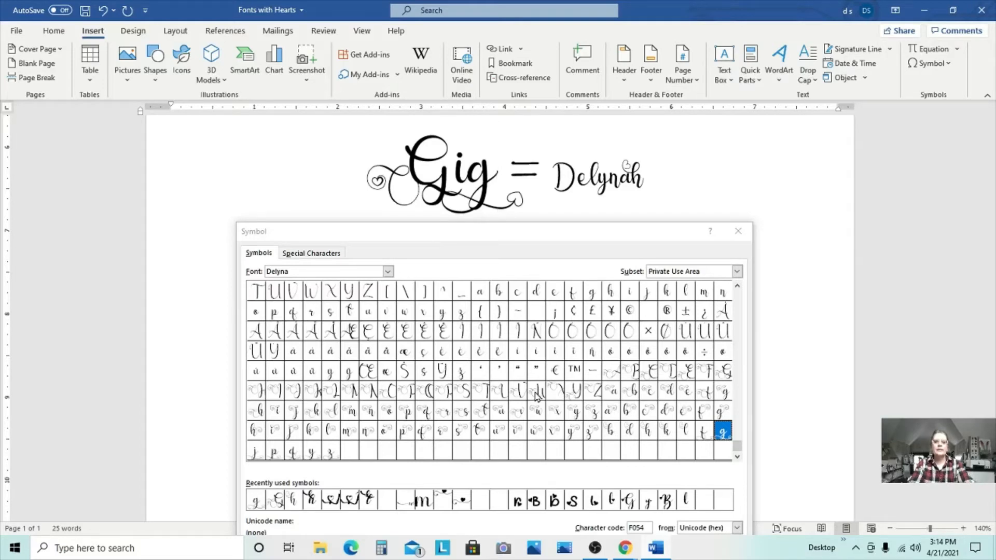
{"action": "left_click", "coordinate": [274, 430]}
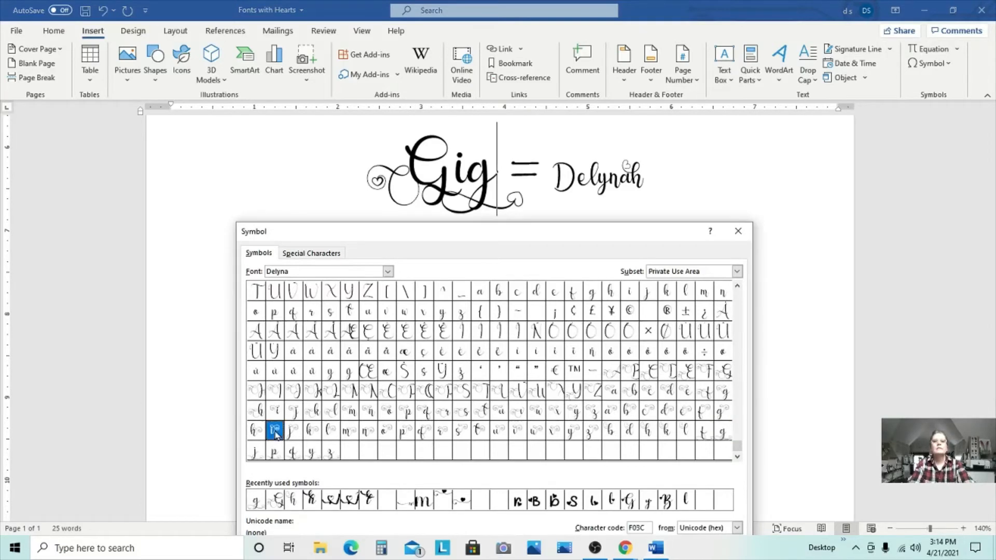
{"action": "double_click", "coordinate": [275, 431]}
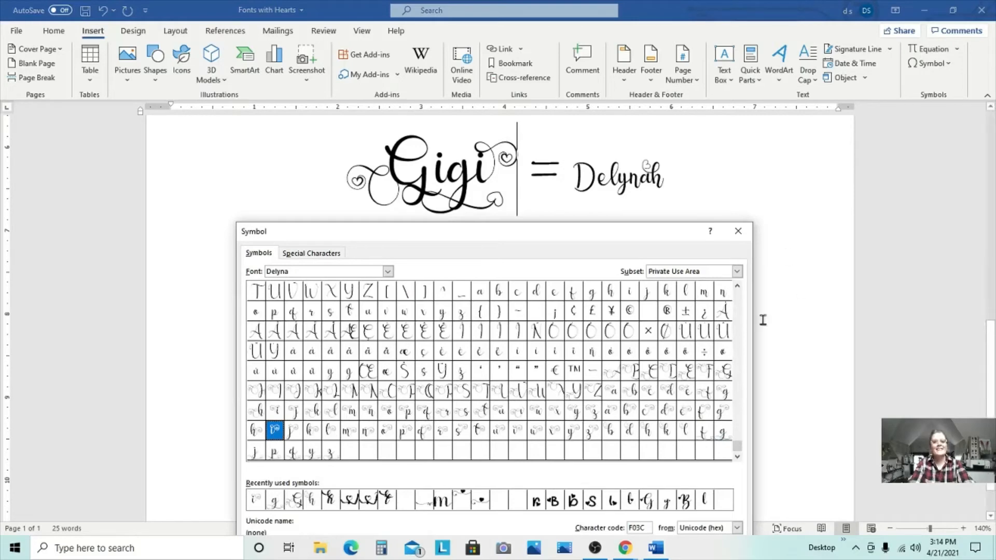
- Close the Symbol dialog and place the cursor after "Delynah" at the end of the "Gigi" line
{"action": "left_click", "coordinate": [739, 232]}
{"action": "left_click", "coordinate": [793, 212]}
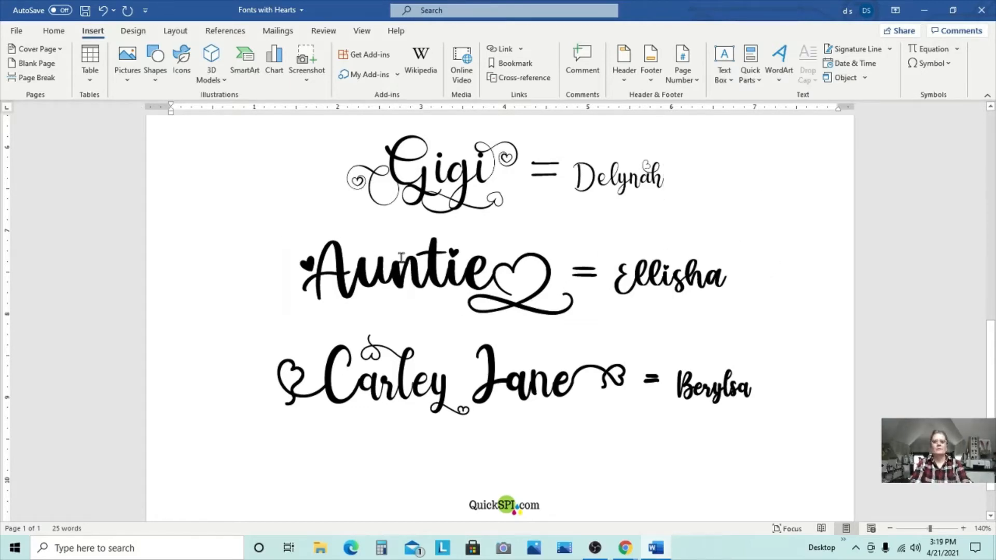
{"action": "left_click", "coordinate": [729, 215]}
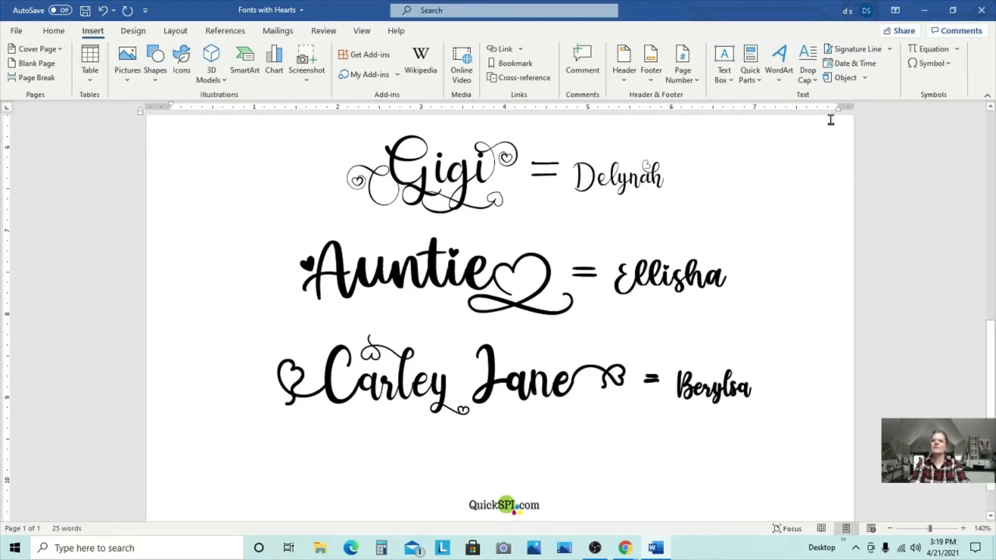
- Bring up Ellisha's Private Use Area glyphs in the Symbol dialog, then move it below "Auntie" and widen it to show more glyphs
{"action": "left_click", "coordinate": [931, 63]}
{"action": "left_click", "coordinate": [923, 159]}
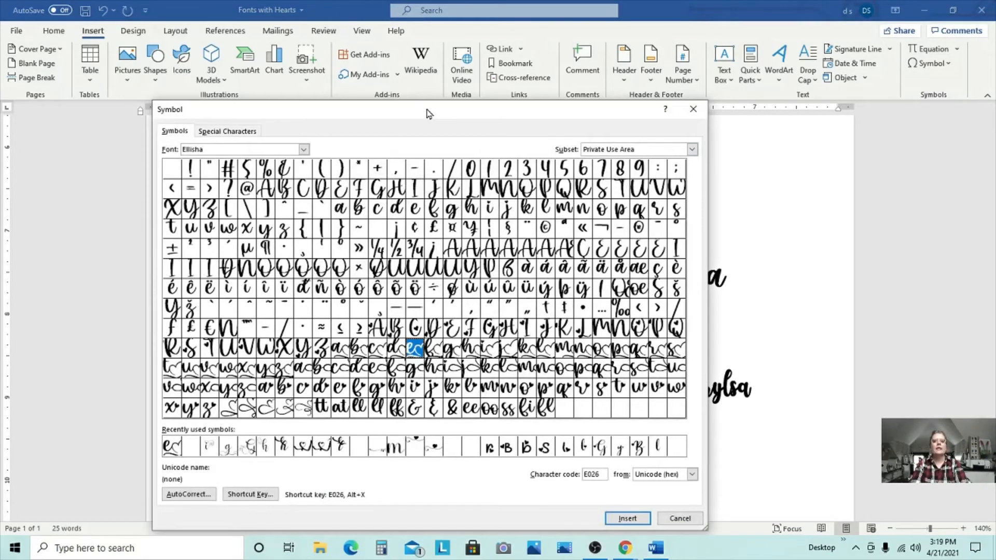
{"action": "left_click_drag", "start_coordinate": [428, 113], "coordinate": [438, 138]}
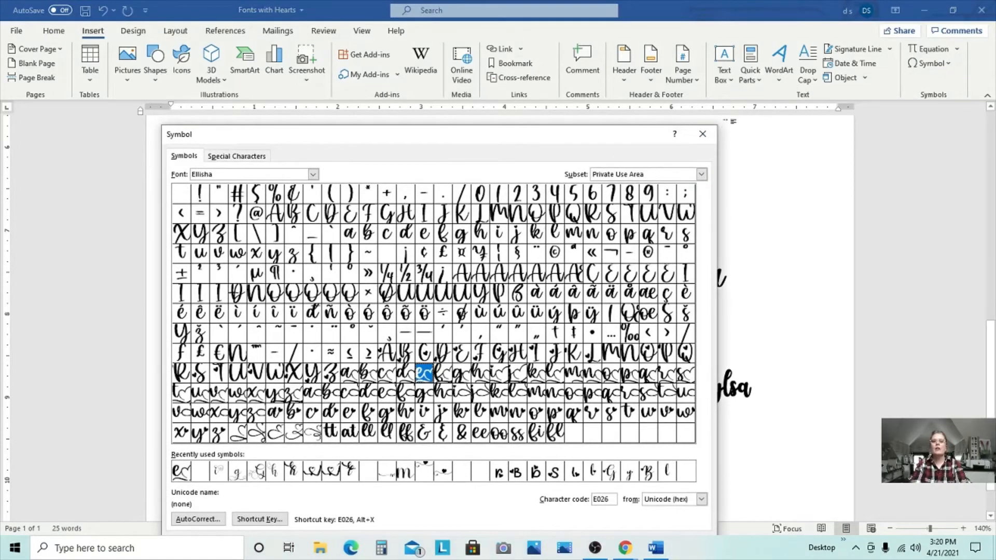
{"action": "left_click_drag", "start_coordinate": [594, 136], "coordinate": [674, 245]}
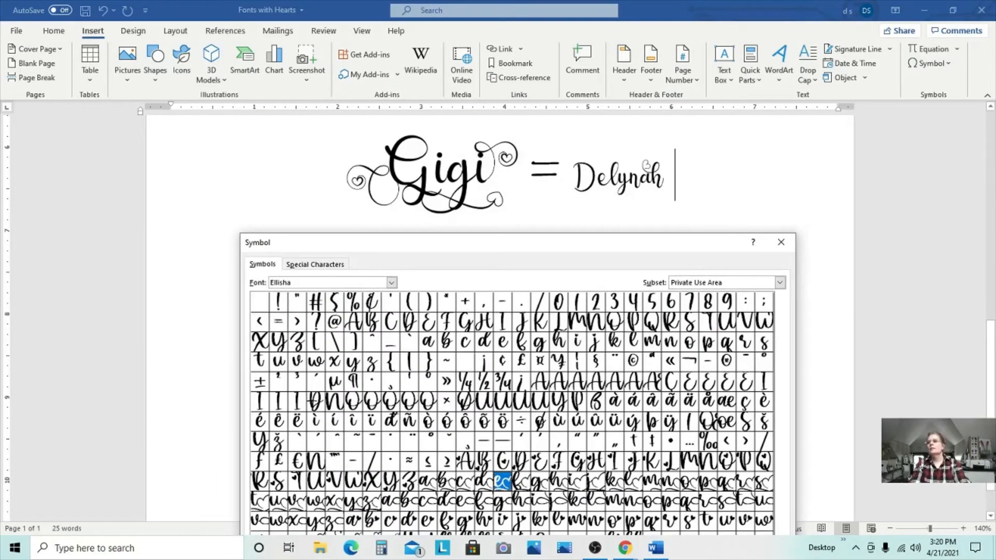
{"action": "left_click_drag", "start_coordinate": [990, 517], "coordinate": [990, 517]}
{"action": "left_click_drag", "start_coordinate": [241, 234], "coordinate": [24, 271]}
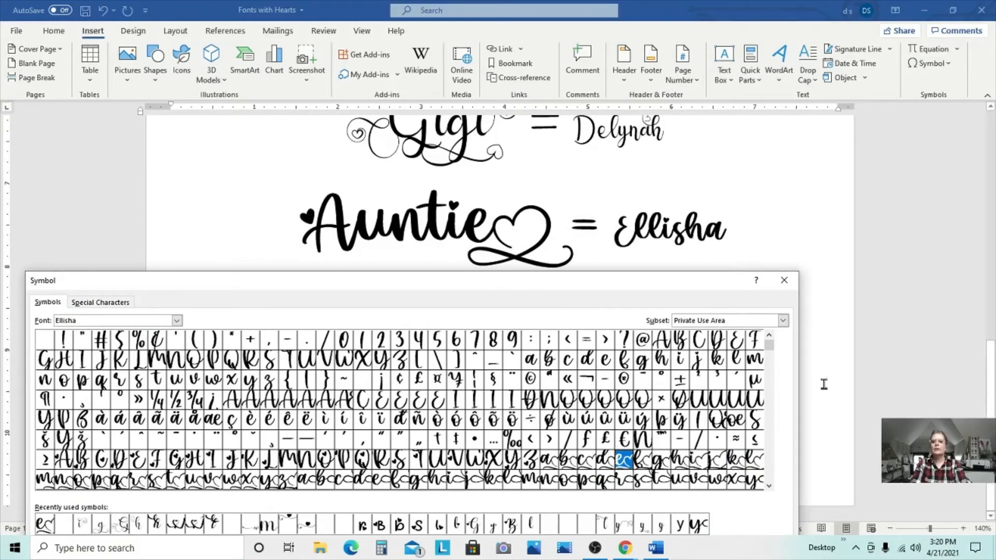
{"action": "left_click_drag", "start_coordinate": [800, 395], "coordinate": [927, 400]}
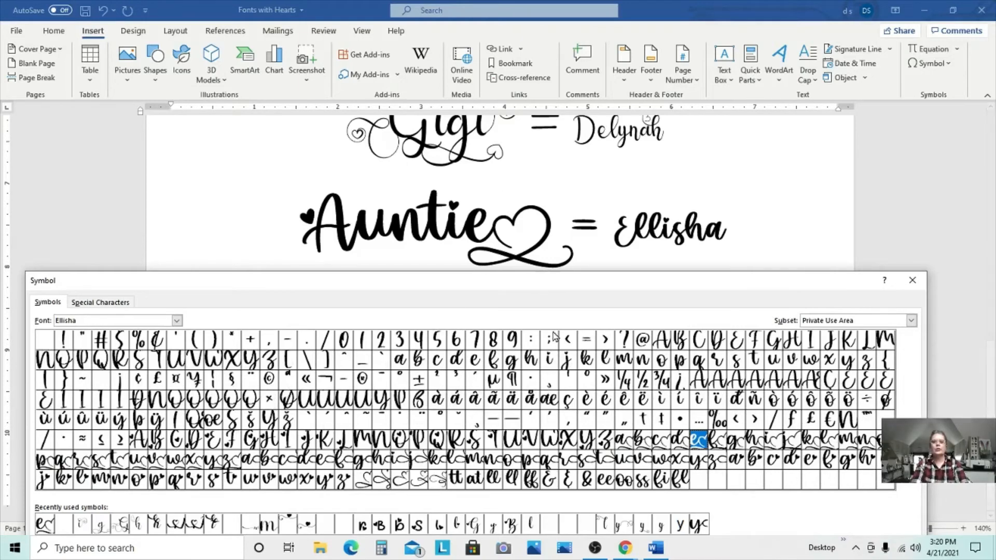
- Replace the heart-decorated sample word on the Ellisha line with plain text "Auntie"
{"action": "left_click", "coordinate": [538, 231]}
{"action": "left_click_drag", "start_coordinate": [539, 231], "coordinate": [302, 221]}
{"action": "type", "text": "Aunt"}
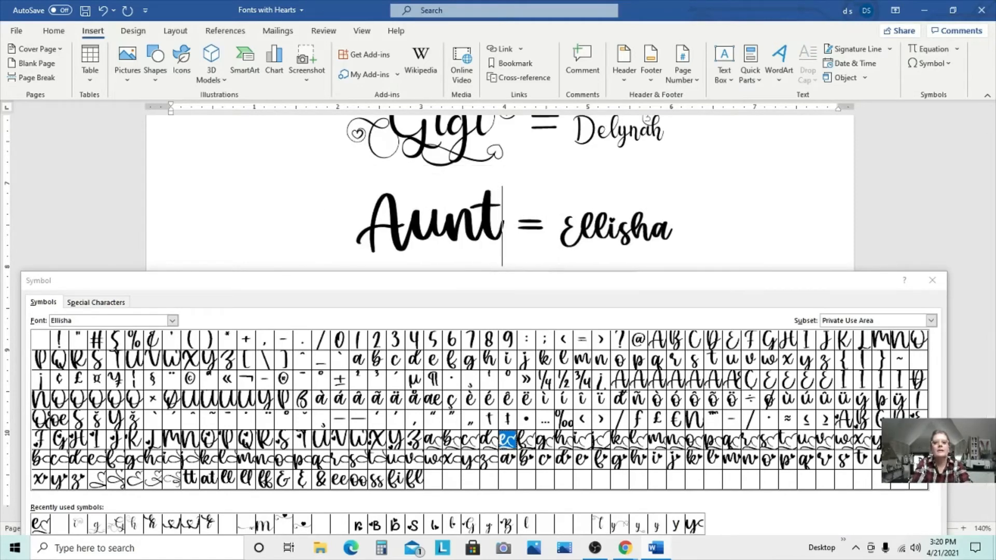
{"action": "type", "text": "e"}
{"action": "key", "text": "BackSpace"}
{"action": "type", "text": "ie"}
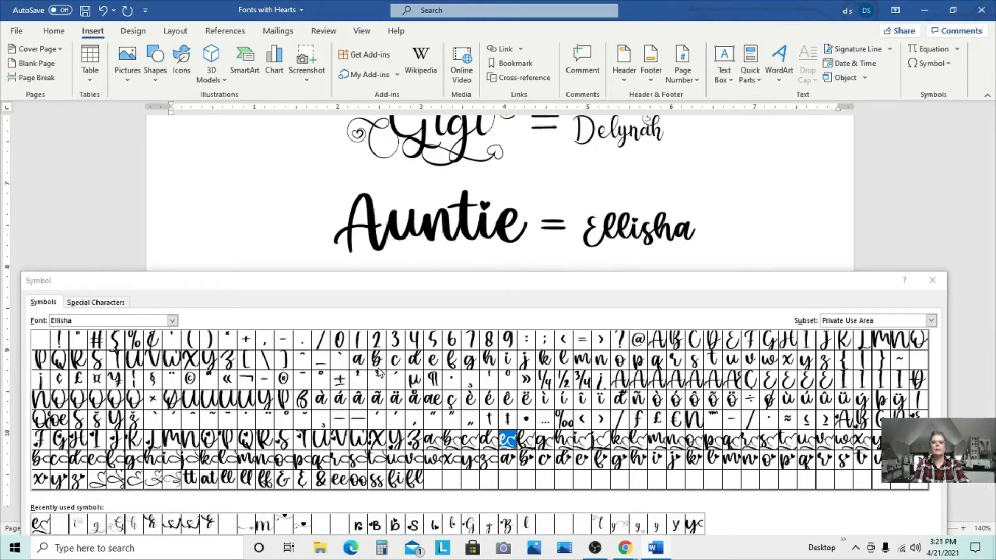
- Replace the plain A of "Auntie" with Ellisha's capital A glyph that has a small heart at its upper left
{"action": "left_click", "coordinate": [377, 234]}
{"action": "key", "text": "BackSpace"}
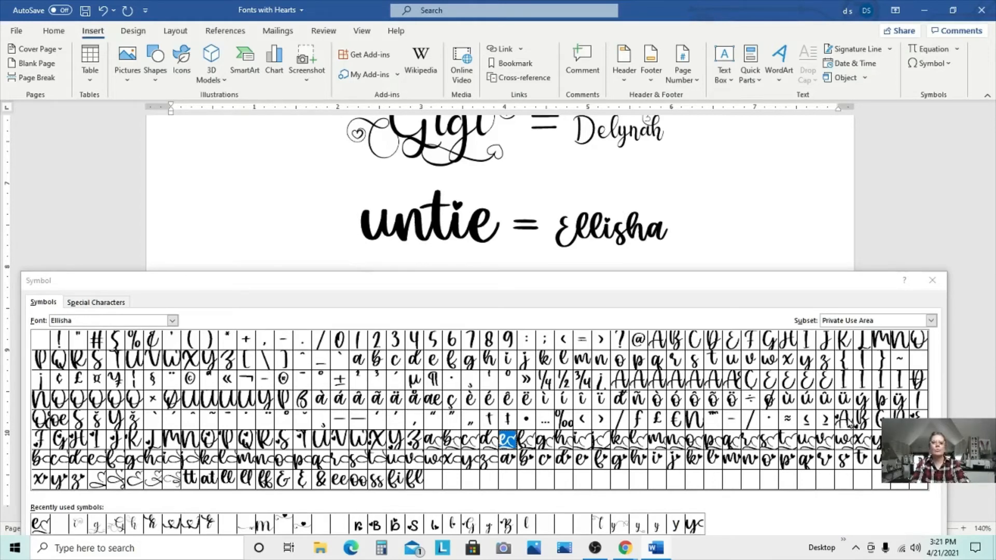
{"action": "left_click", "coordinate": [846, 421]}
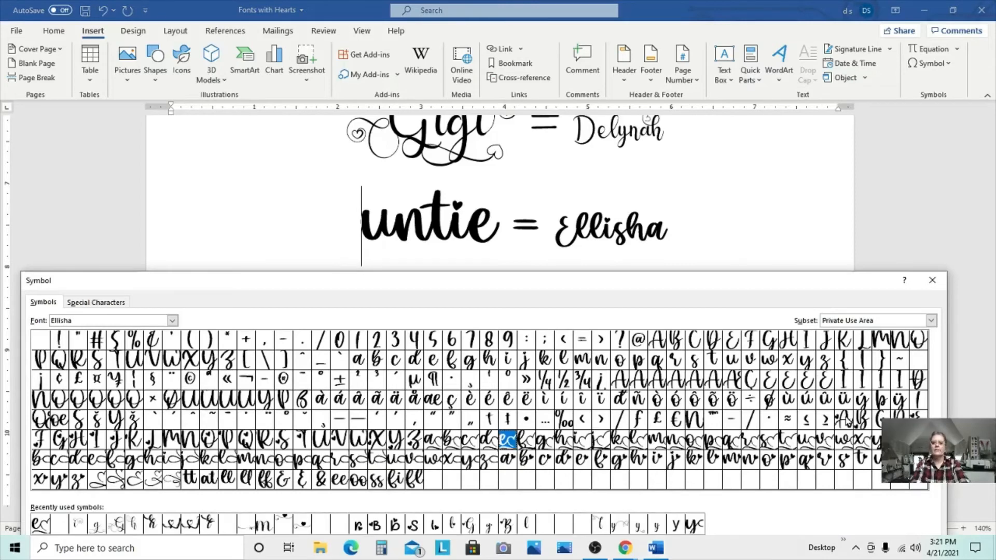
{"action": "double_click", "coordinate": [843, 419]}
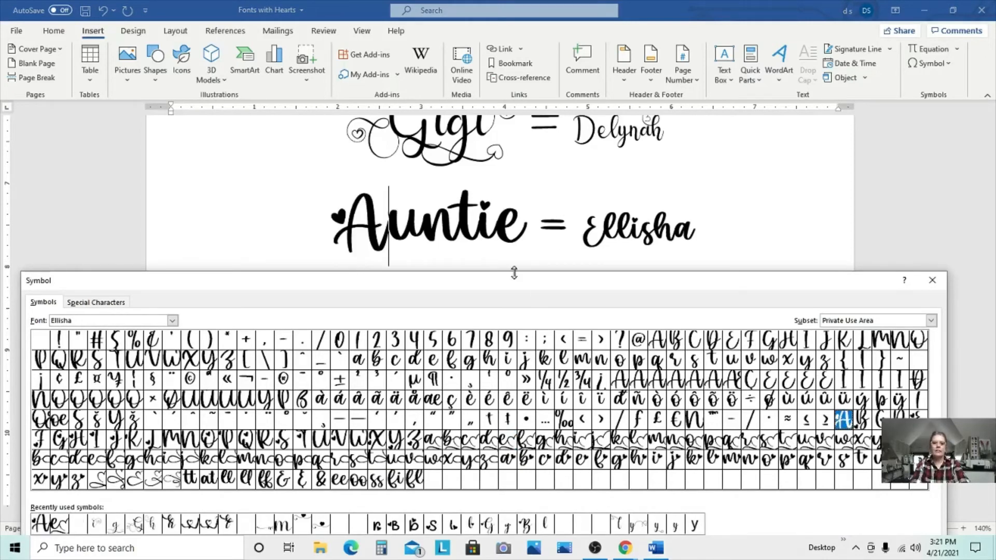
- Replace the final e of "Auntie" with Ellisha's e glyph that ends in a large heart swash (E026)
{"action": "left_click", "coordinate": [528, 228]}
{"action": "left_click", "coordinate": [522, 228]}
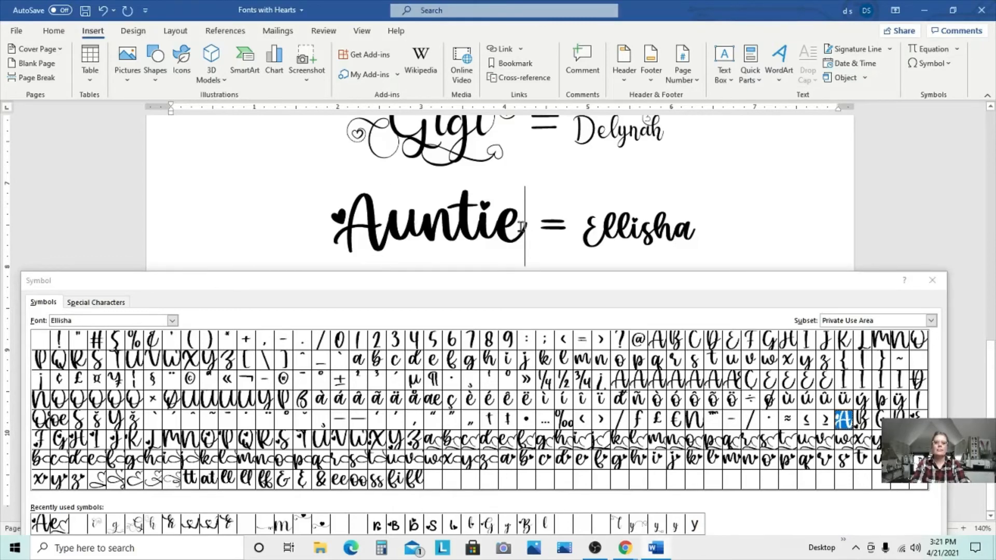
{"action": "key", "text": "BackSpace"}
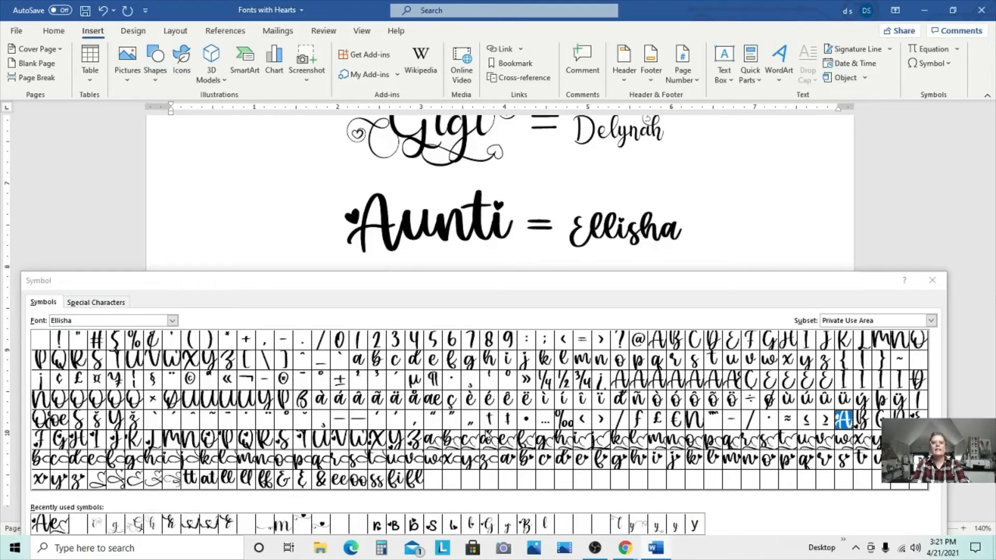
{"action": "left_click", "coordinate": [508, 443]}
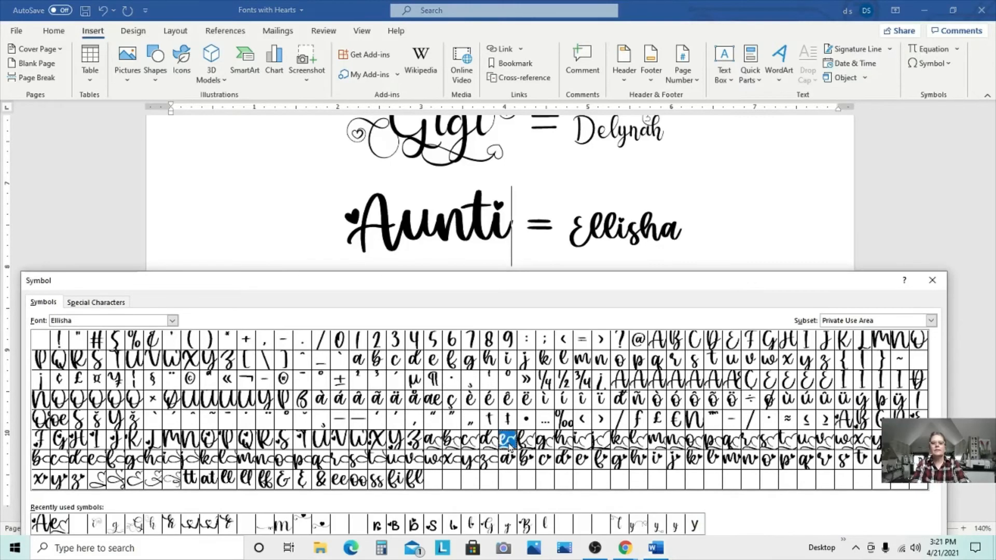
{"action": "double_click", "coordinate": [508, 442]}
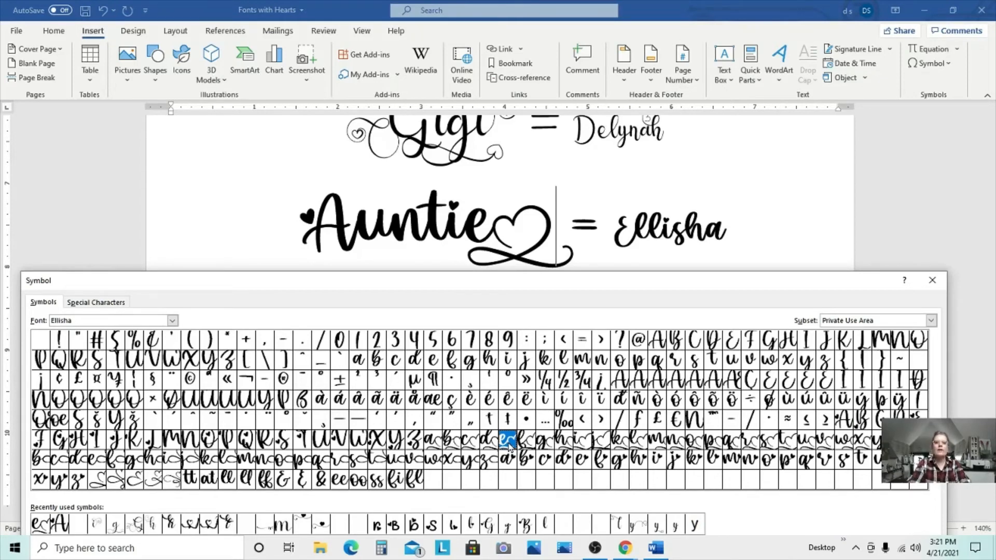
- Try the e glyph with a small solid heart as the ending of "Auntie", and undo that insertion
{"action": "left_click", "coordinate": [553, 235]}
{"action": "key", "text": "BackSpace"}
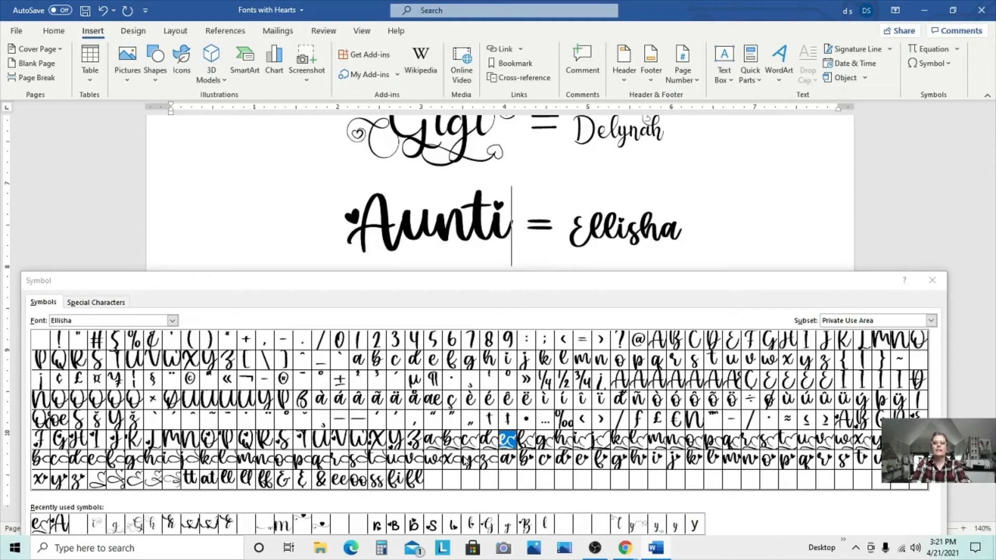
{"action": "left_click", "coordinate": [580, 459]}
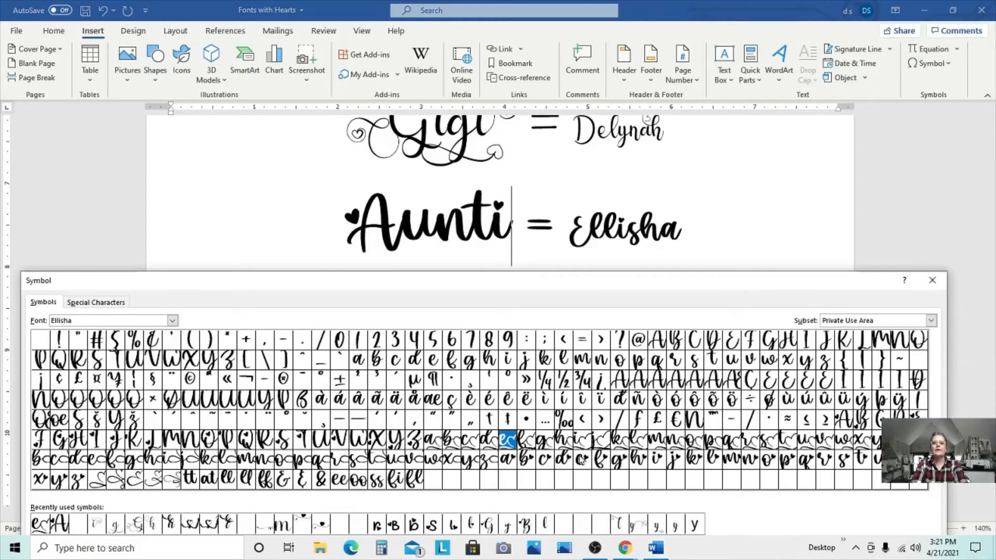
{"action": "double_click", "coordinate": [580, 465]}
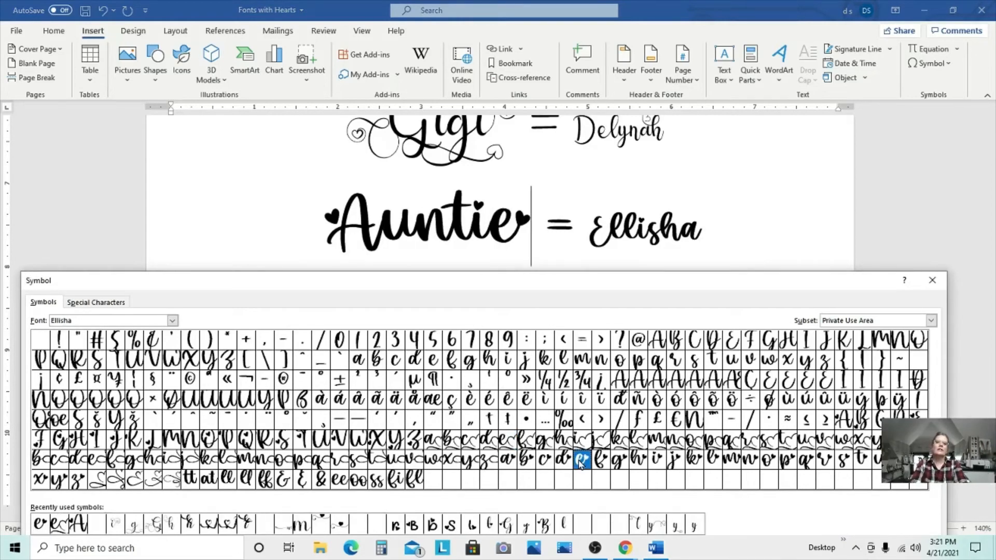
{"action": "key", "text": "ctrl+z"}
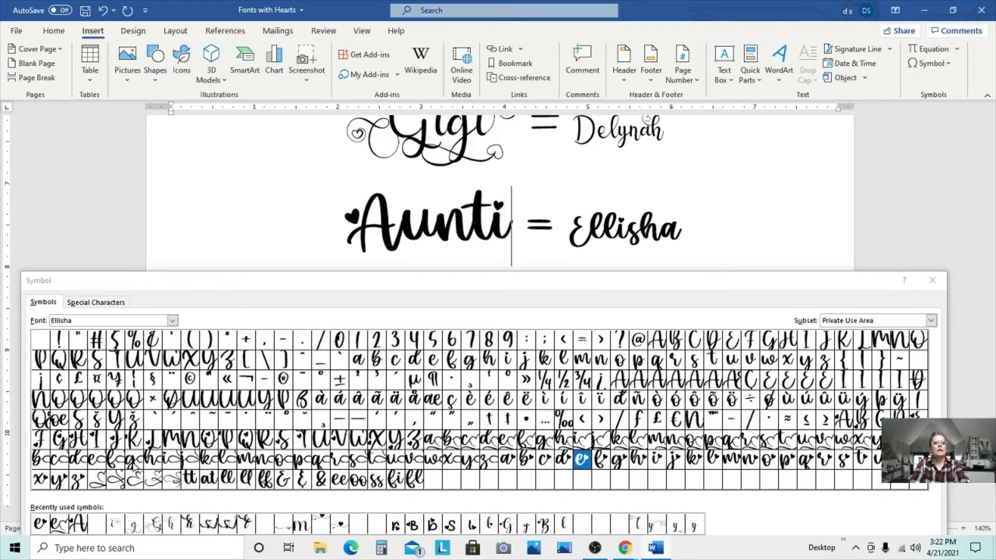
- Try the e glyph with the looped heart-bow tail as the ending of "Auntie"
{"action": "left_click", "coordinate": [100, 463]}
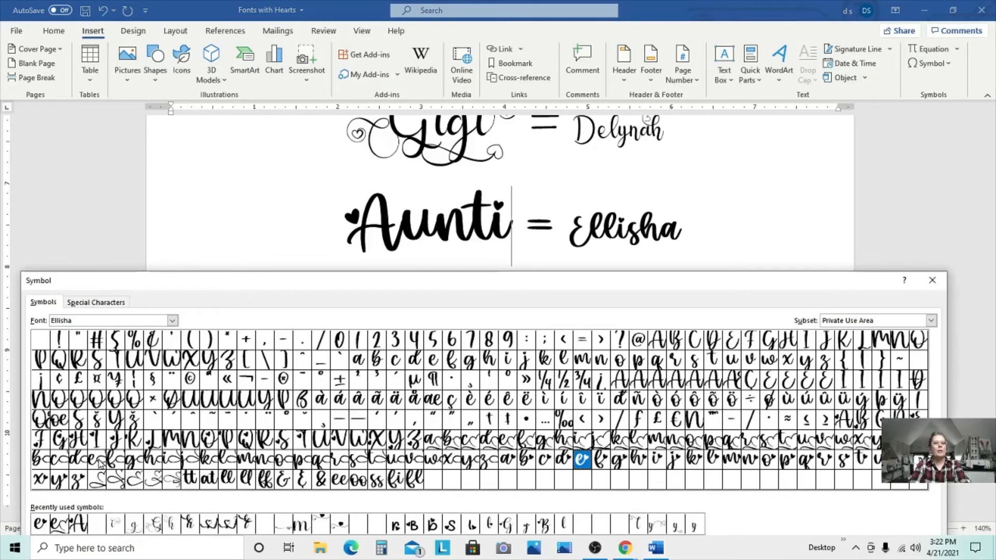
{"action": "left_click", "coordinate": [100, 463]}
{"action": "double_click", "coordinate": [100, 464]}
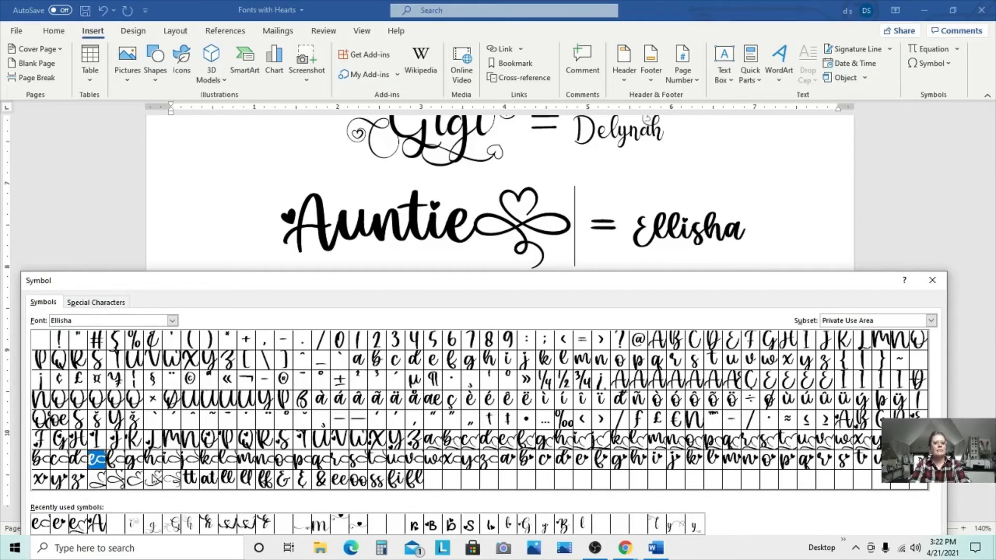
- Try out Ellisha's first four standalone heart flourish ornaments one after another behind "Auntie"
{"action": "double_click", "coordinate": [101, 482]}
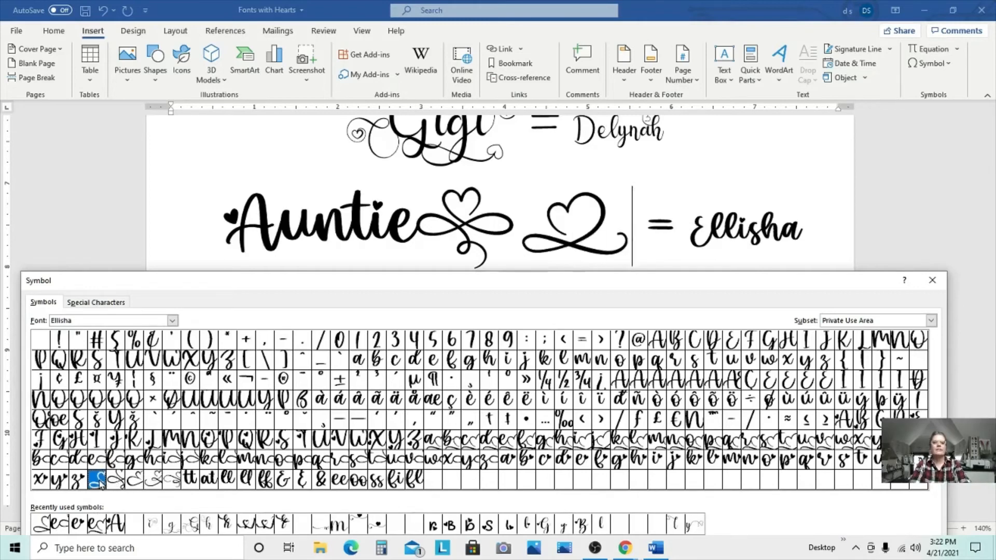
{"action": "double_click", "coordinate": [120, 487]}
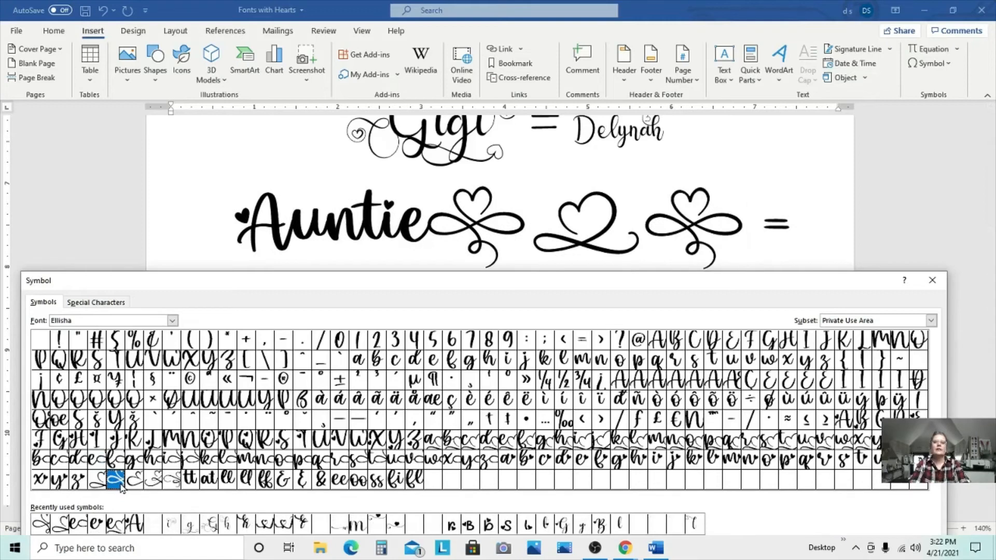
{"action": "double_click", "coordinate": [136, 484]}
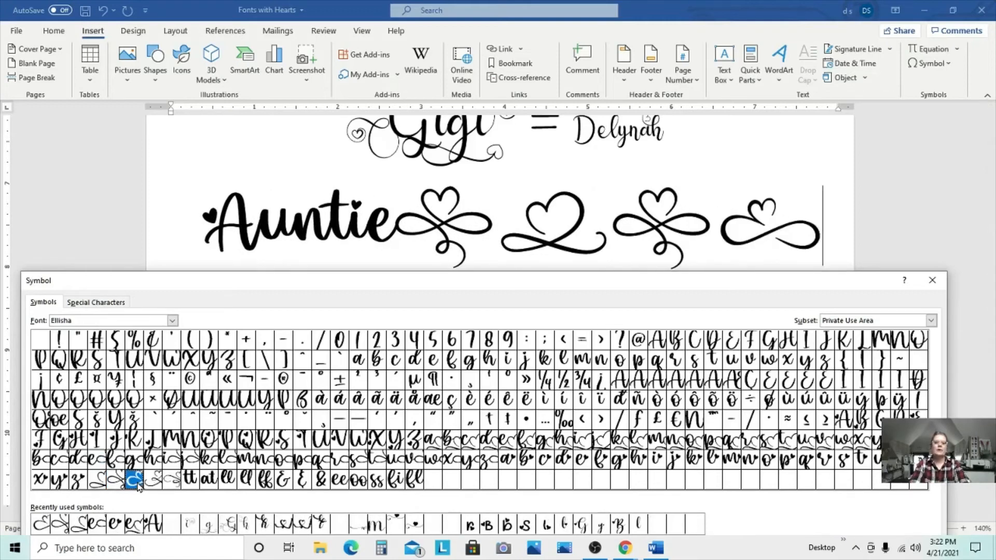
{"action": "double_click", "coordinate": [153, 483]}
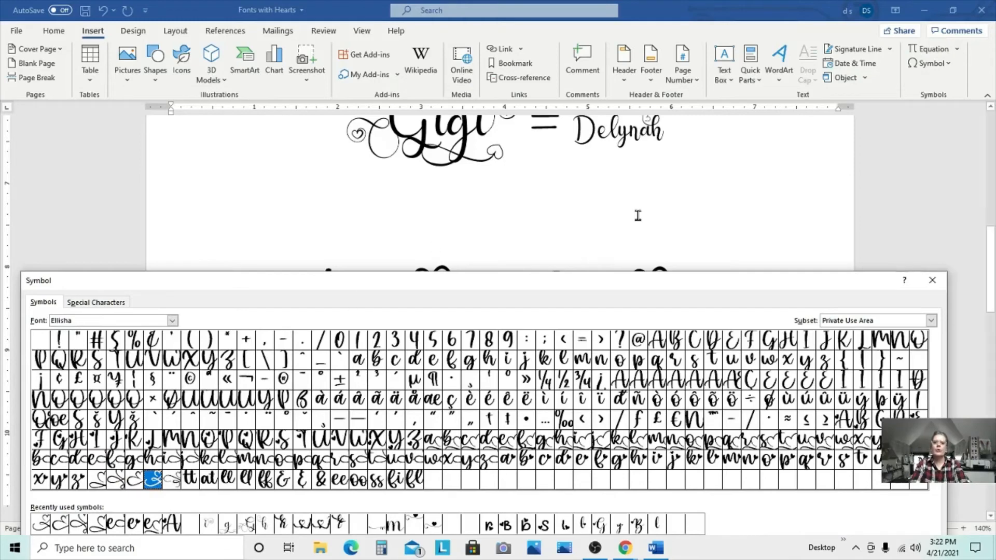
- Delete the trial e and ornaments after "Aunti", and end the word with the large heart-swash e glyph again
{"action": "left_click_drag", "start_coordinate": [838, 282], "coordinate": [795, 462]}
{"action": "key", "text": "BackSpace"}
{"action": "key", "text": "BackSpace"}
{"action": "key", "text": "BackSpace"}
{"action": "key", "text": "BackSpace"}
{"action": "key", "text": "BackSpace"}
{"action": "key", "text": "BackSpace"}
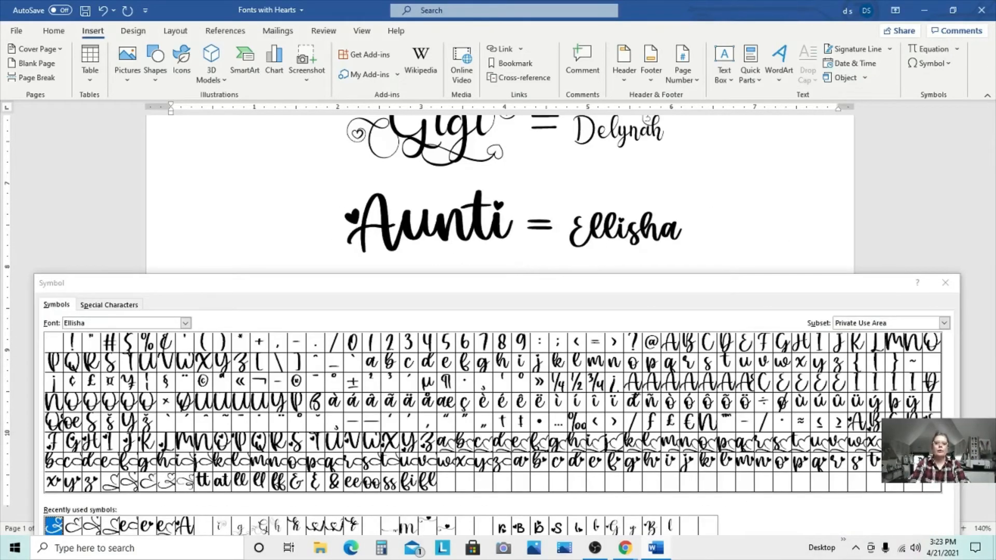
{"action": "left_click", "coordinate": [522, 449]}
{"action": "double_click", "coordinate": [522, 450]}
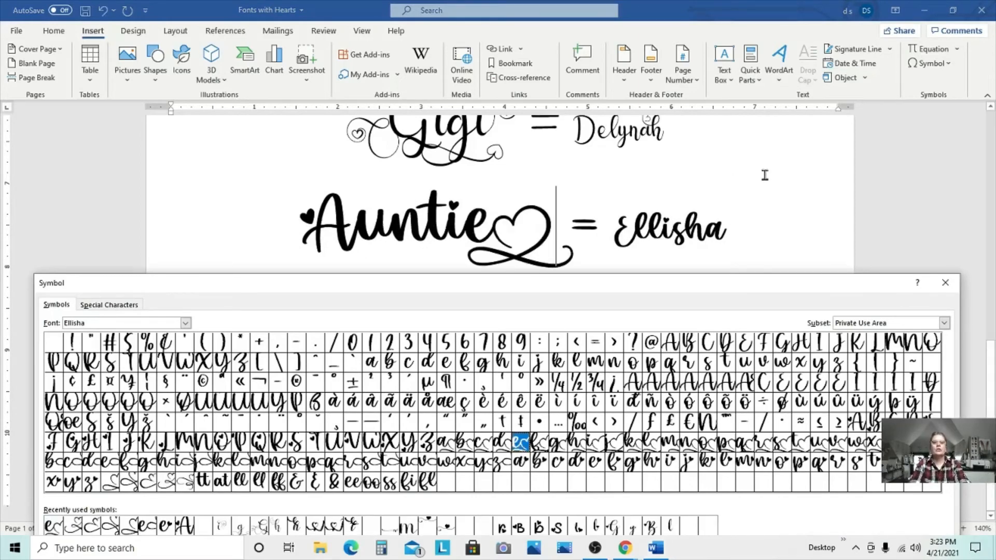
{"action": "left_click_drag", "start_coordinate": [759, 287], "coordinate": [731, 340]}
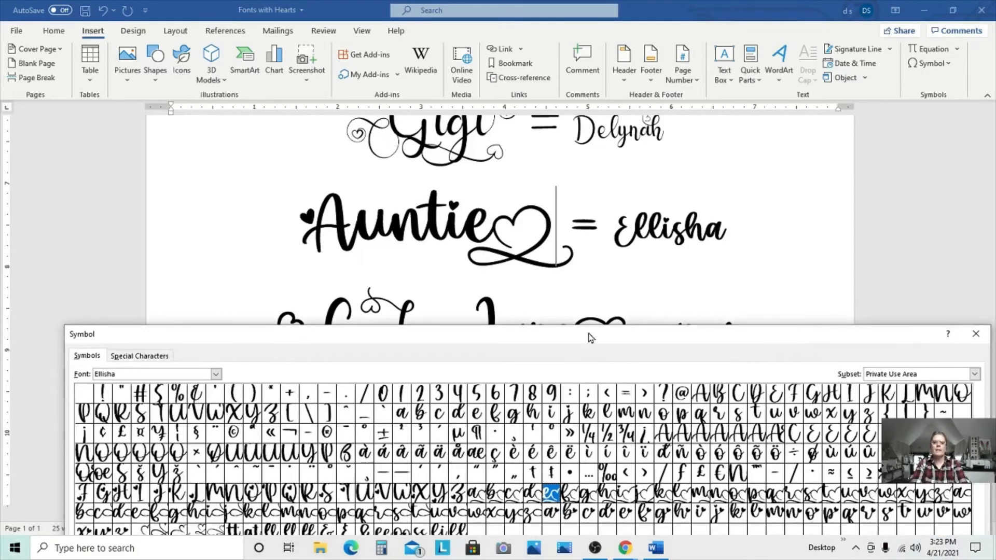
{"action": "left_click_drag", "start_coordinate": [589, 335], "coordinate": [536, 242]}
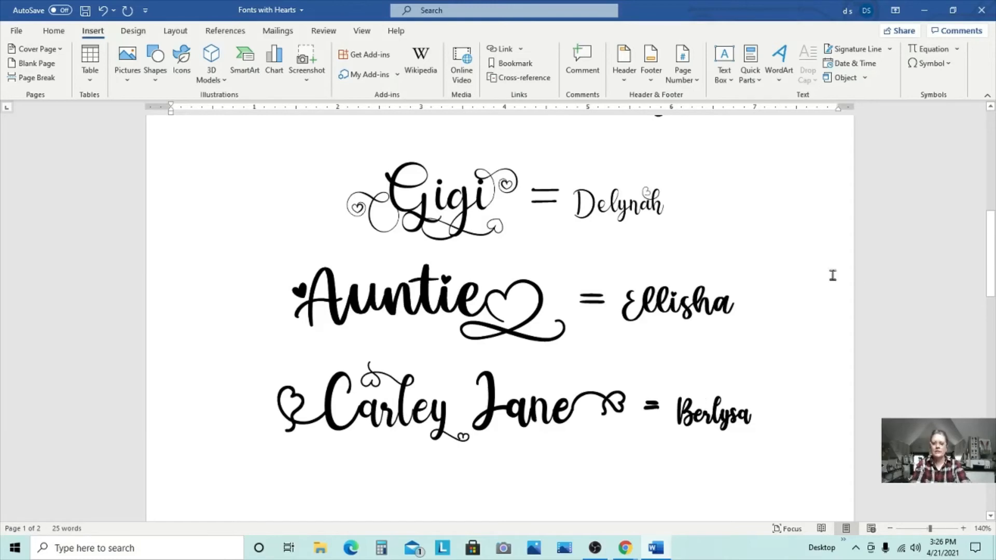
- Bring up the Berlysa glyphs for symbol insertion, showing the Private Use Area subset beside the Berlysa sample line
{"action": "left_click", "coordinate": [773, 342]}
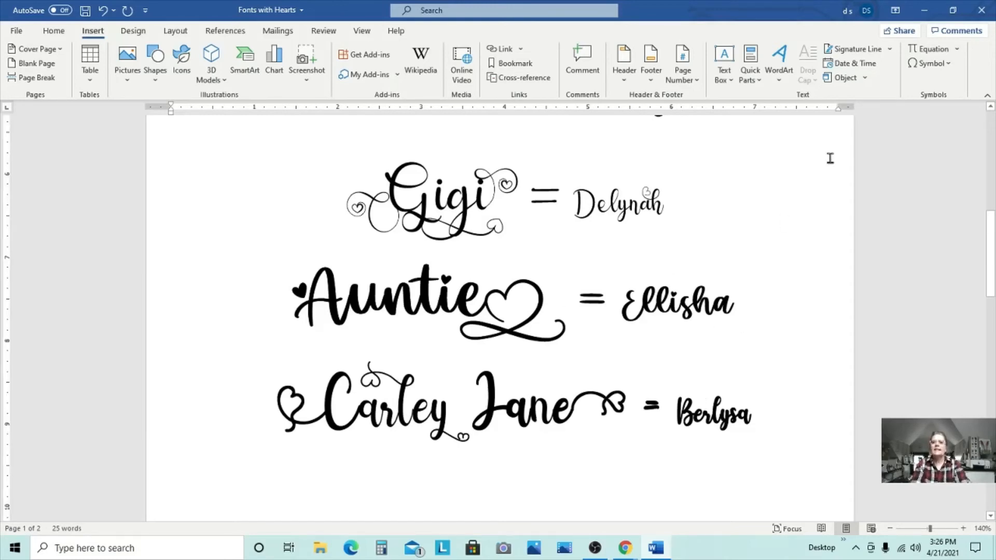
{"action": "left_click", "coordinate": [934, 64]}
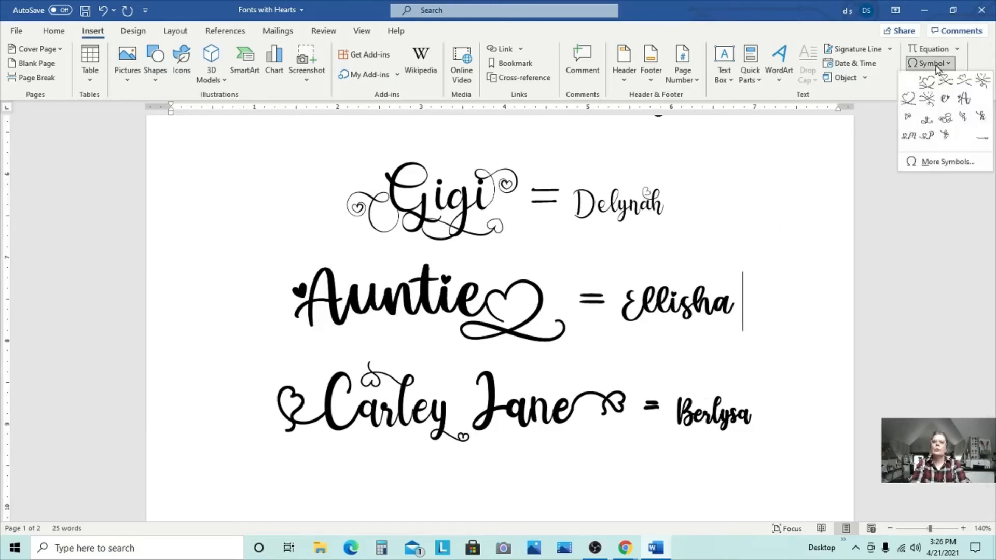
{"action": "left_click", "coordinate": [922, 161]}
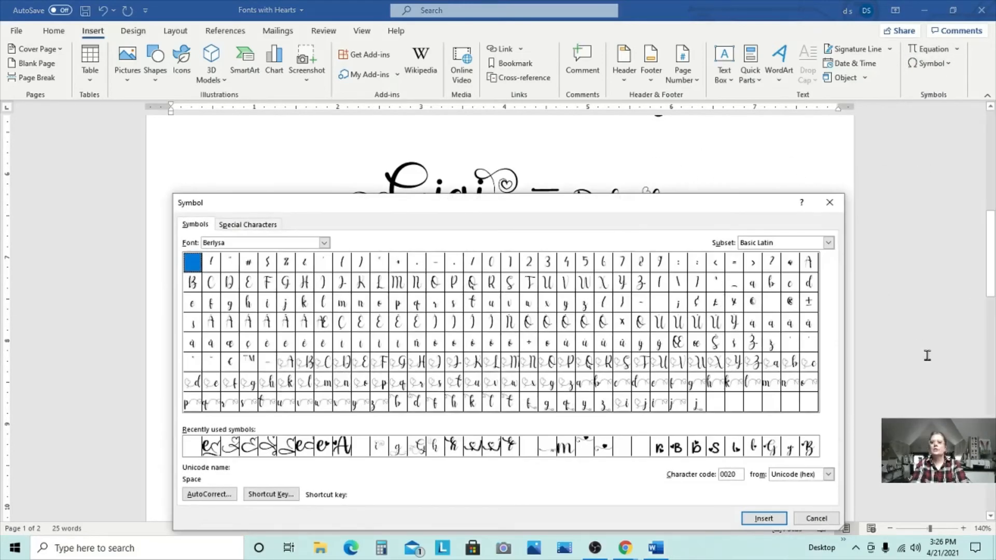
{"action": "left_click_drag", "start_coordinate": [993, 254], "coordinate": [982, 308]}
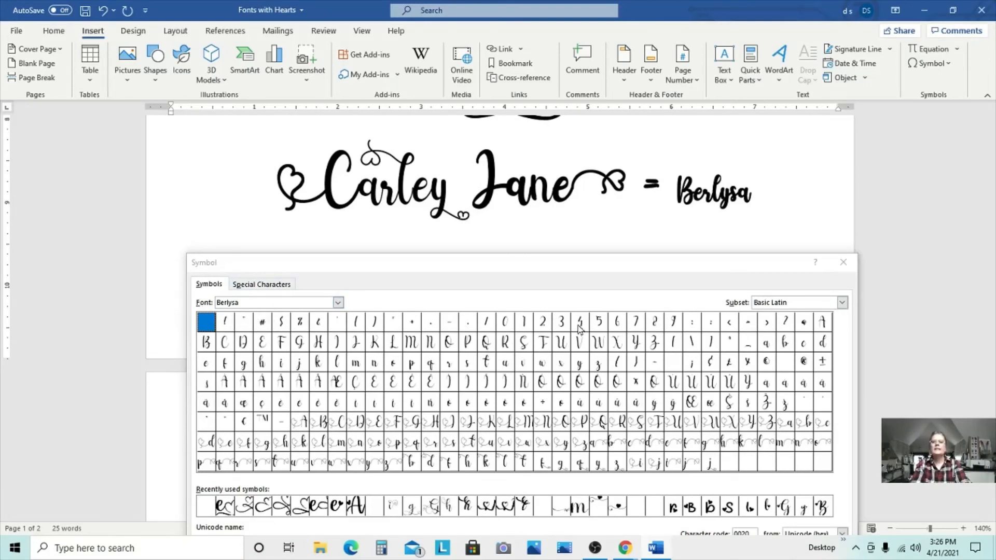
{"action": "left_click", "coordinate": [841, 303]}
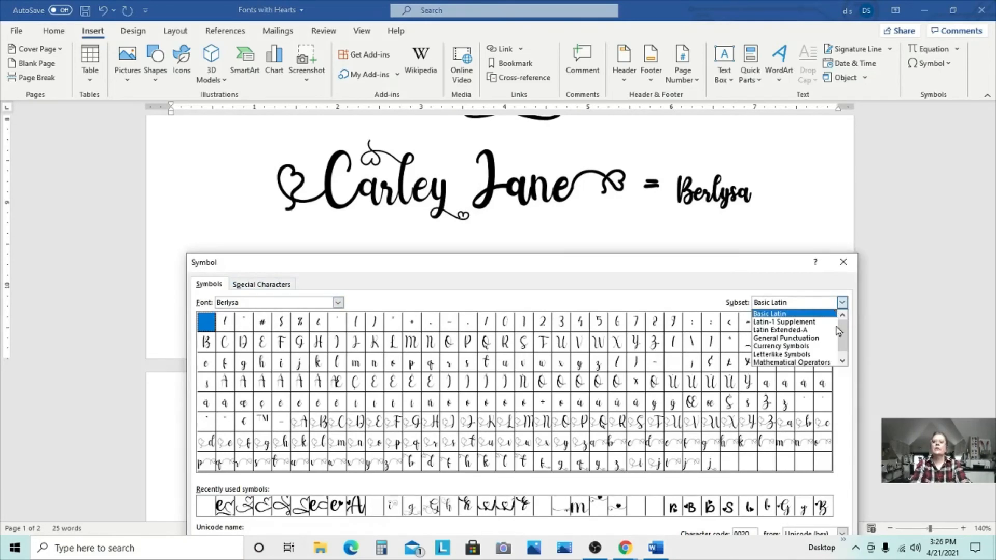
{"action": "scroll", "coordinate": [843, 342], "scroll_direction": "down", "scroll_amount": 5}
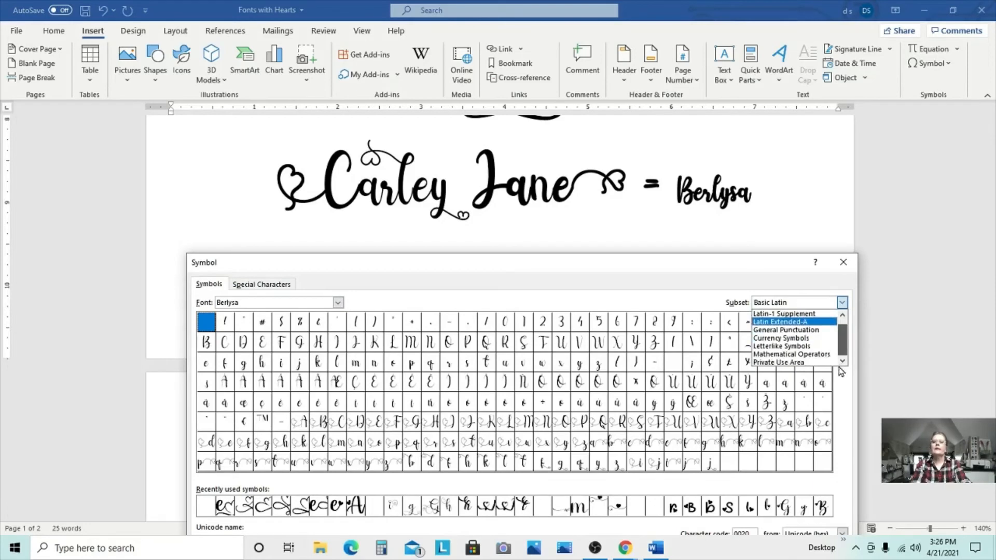
{"action": "left_click", "coordinate": [792, 363]}
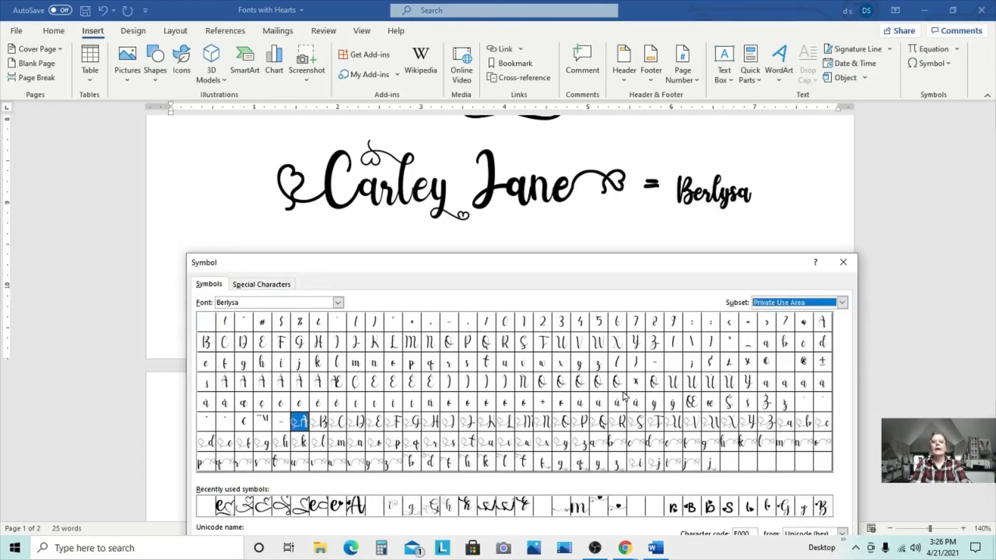
- Add a plain copy of the two-word sample name before the equals sign, replacing its initial C with the heart-swash C glyph
{"action": "left_click", "coordinate": [624, 194]}
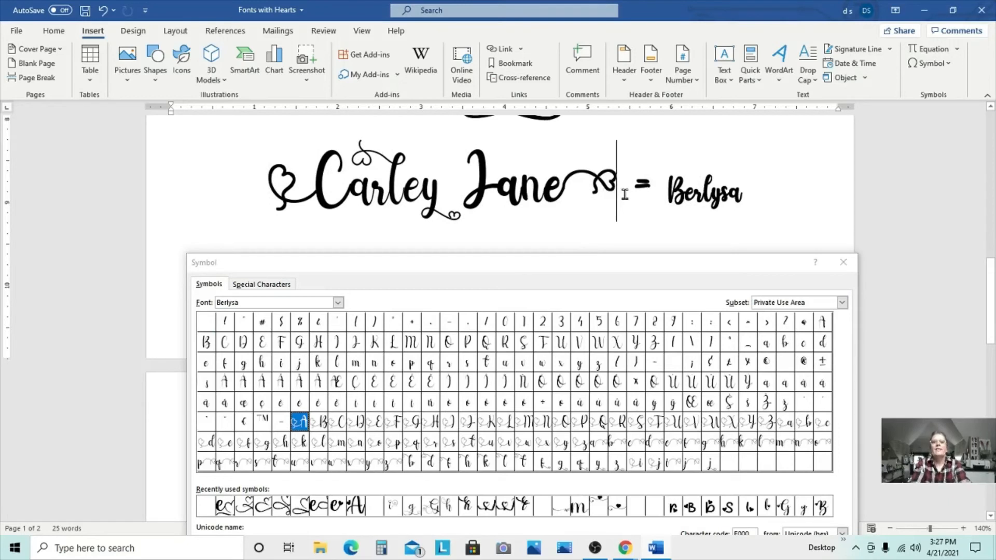
{"action": "type", "text": "Carley"}
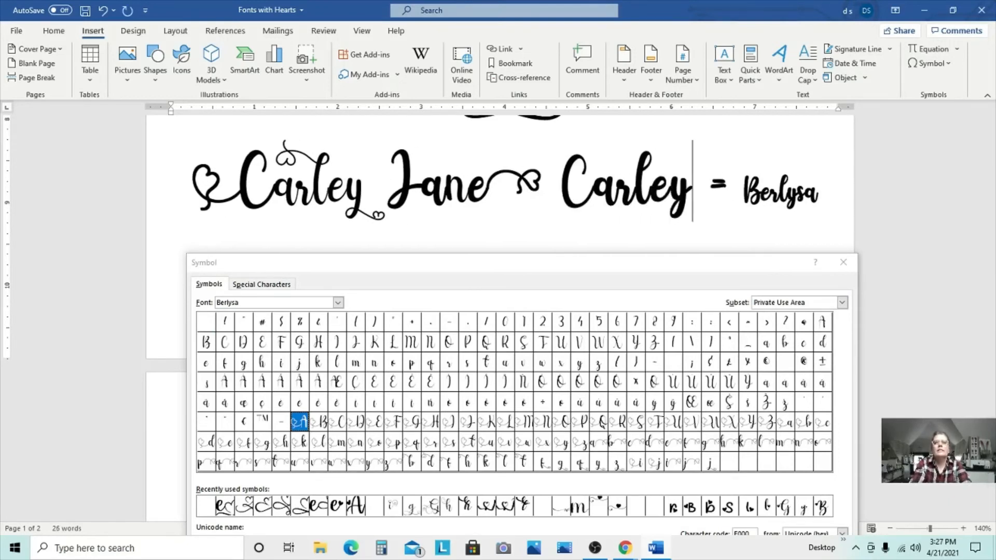
{"action": "type", "text": " Jane"}
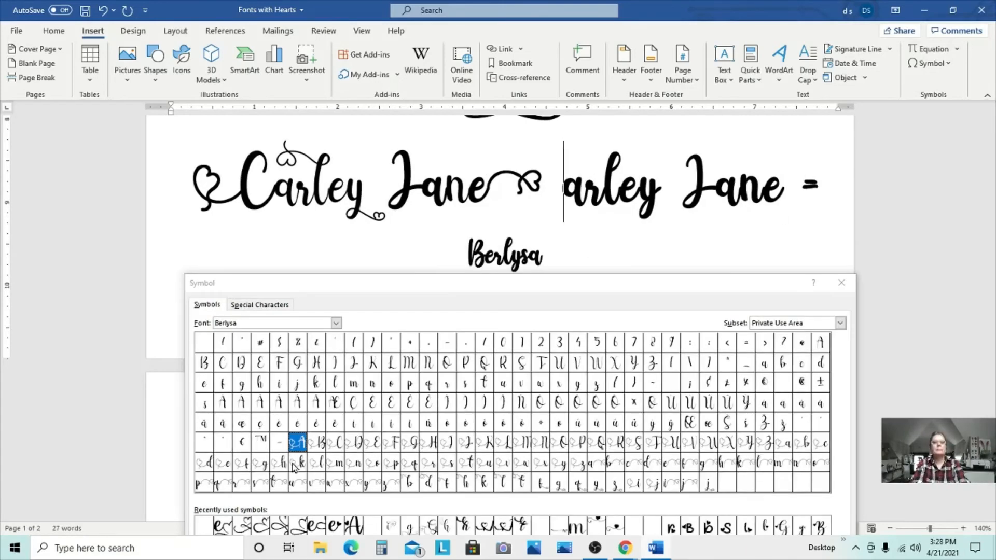
{"action": "double_click", "coordinate": [336, 443]}
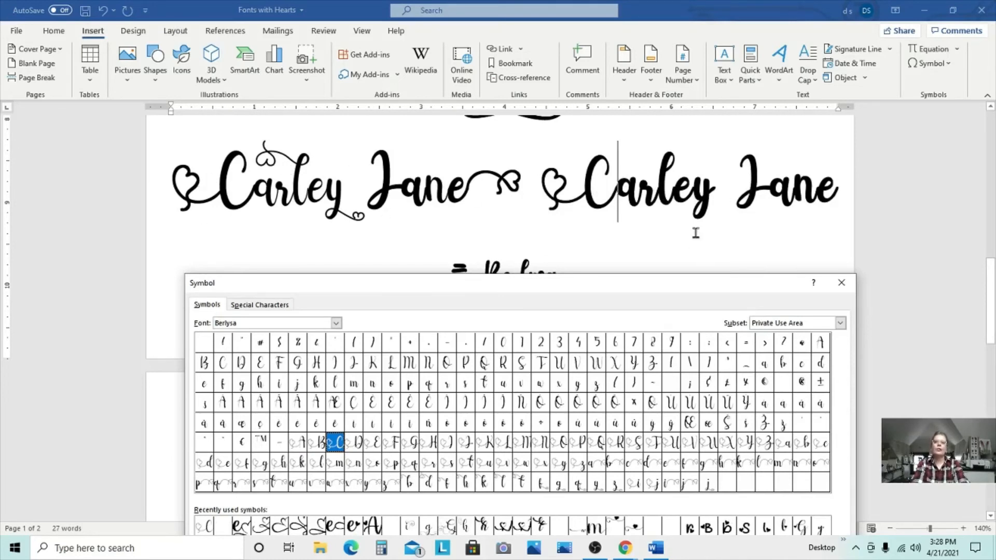
- In the copied name, replace the l with the heart-topped l glyph and the final e with the heart-tailed e glyph
{"action": "left_click", "coordinate": [667, 202]}
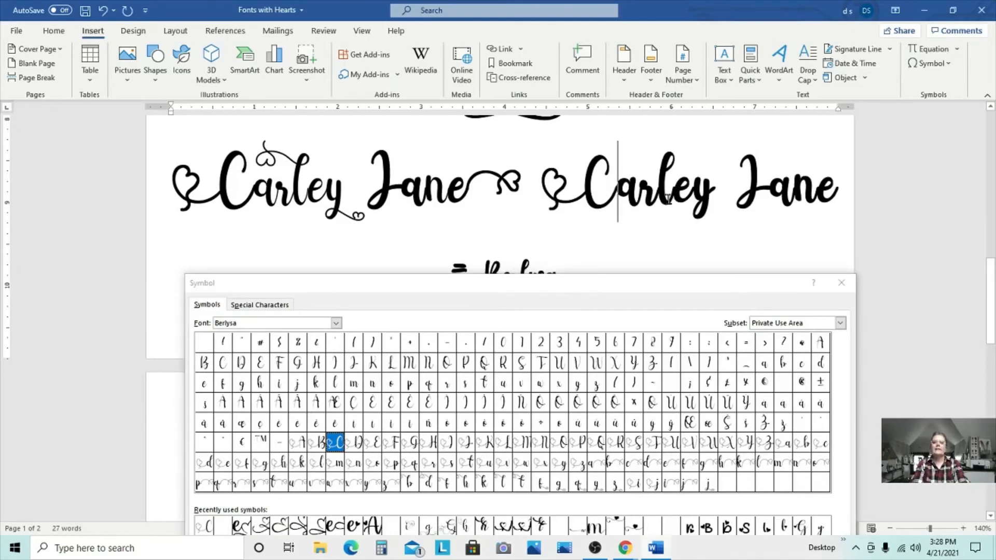
{"action": "left_click", "coordinate": [675, 177]}
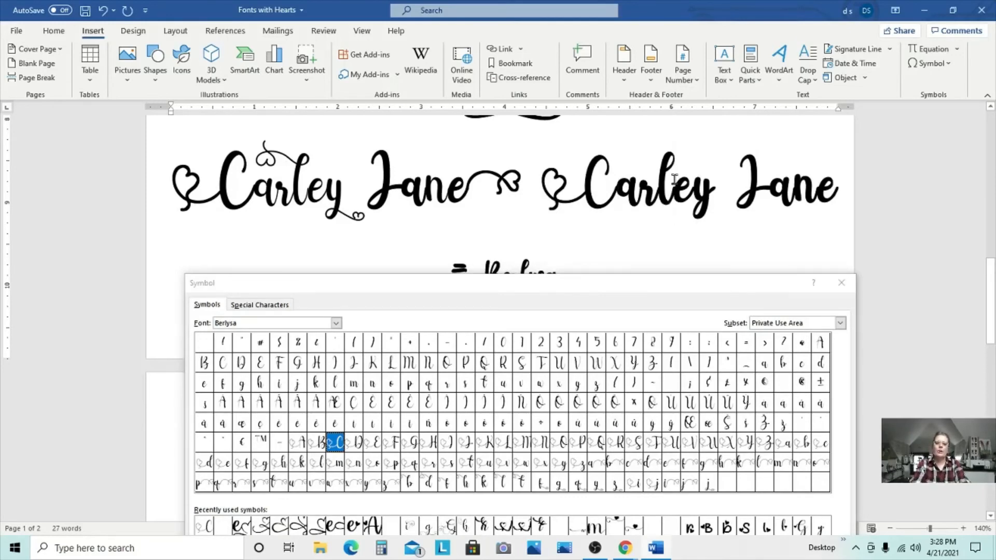
{"action": "key", "text": "BackSpace"}
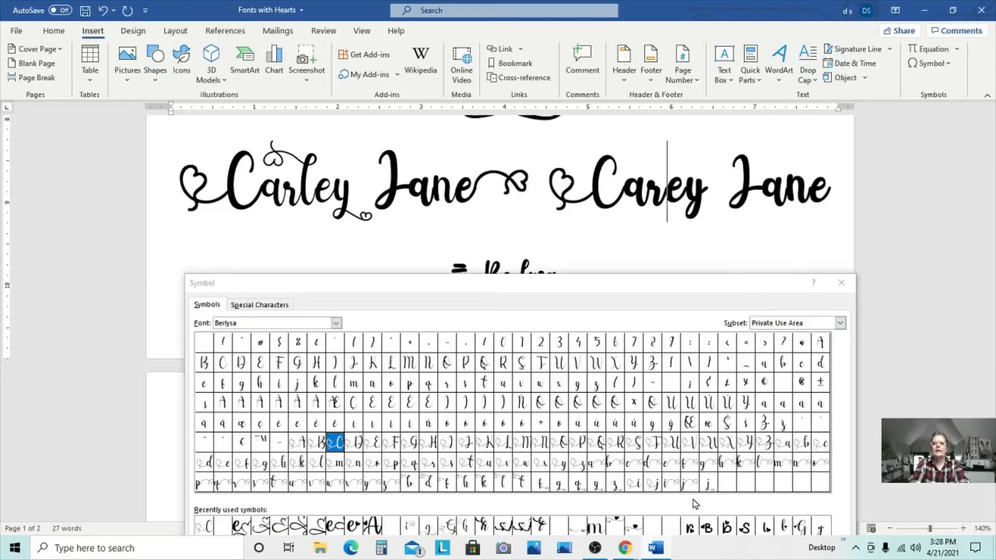
{"action": "left_click", "coordinate": [672, 485]}
{"action": "double_click", "coordinate": [670, 465]}
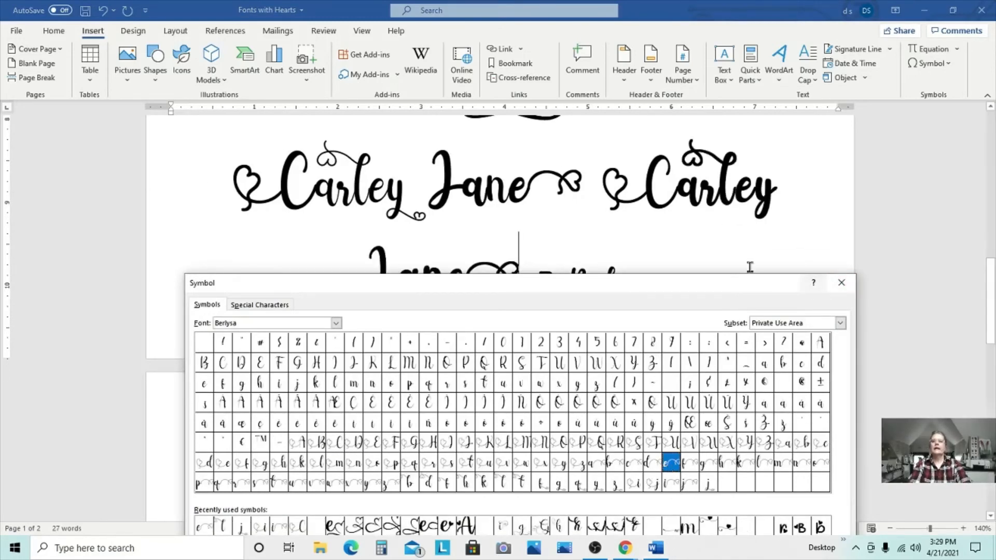
- Delete the original decorated two-word name on the Berlysa line, keeping only the newly built copy
{"action": "left_click_drag", "start_coordinate": [749, 277], "coordinate": [736, 344]}
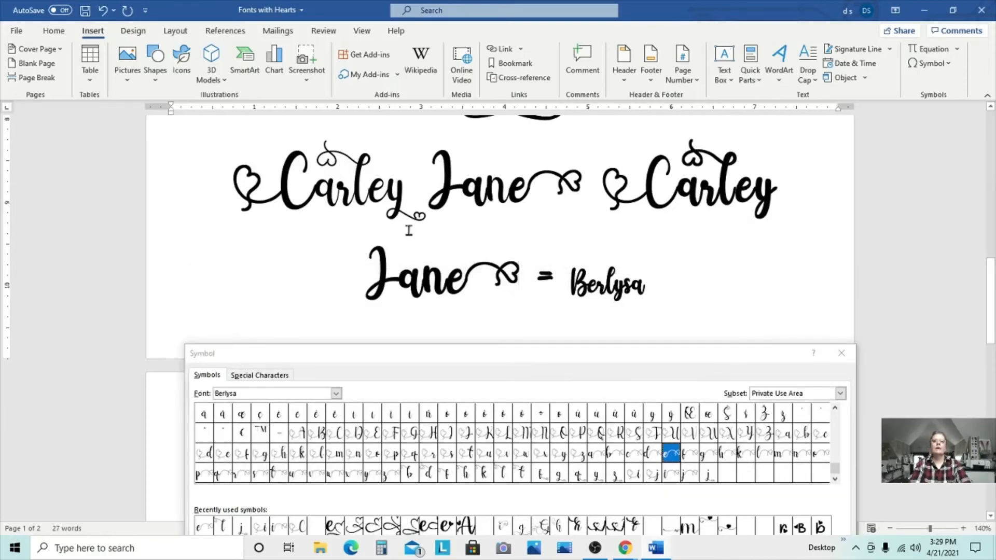
{"action": "left_click", "coordinate": [575, 178]}
{"action": "key", "text": "BackSpace"}
{"action": "key", "text": "BackSpace"}
{"action": "key", "text": "BackSpace"}
{"action": "key", "text": "BackSpace"}
{"action": "key", "text": "BackSpace"}
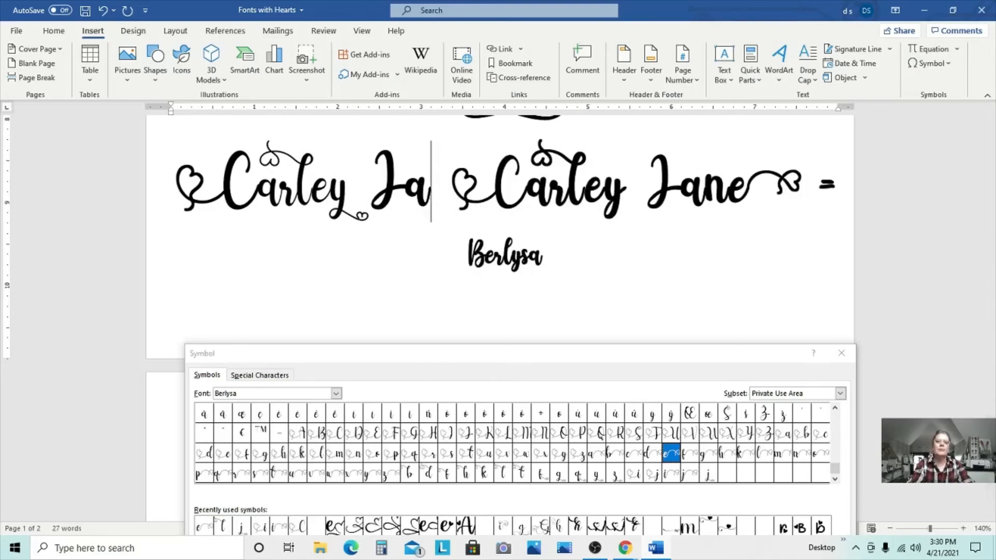
{"action": "key", "text": "BackSpace"}
{"action": "key", "text": "BackSpace"}
{"action": "key", "text": "BackSpace"}
{"action": "key", "text": "BackSpace"}
{"action": "key", "text": "BackSpace"}
{"action": "key", "text": "BackSpace"}
{"action": "key", "text": "BackSpace"}
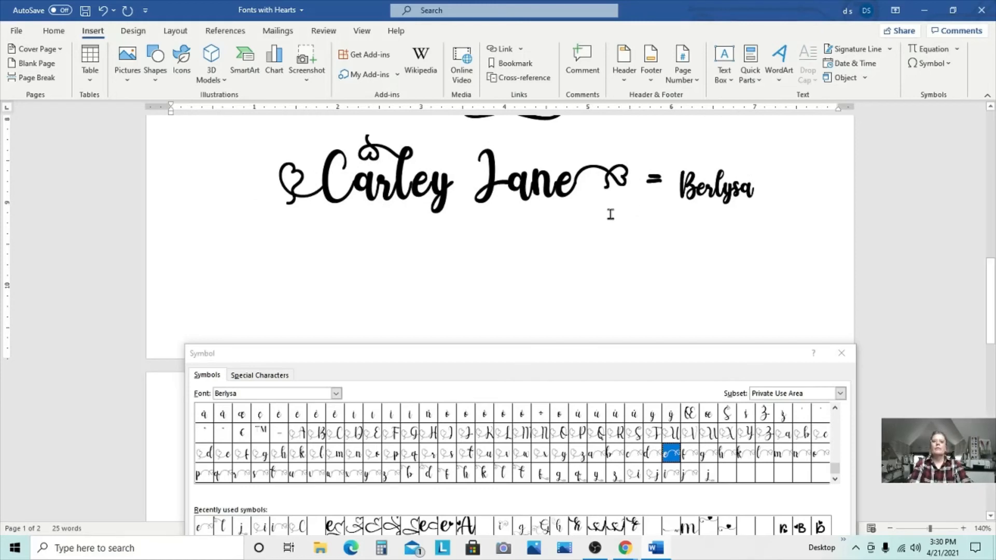
- Replace the y ending the first word of the Berlysa sample with the y glyph that has a small heart tail
{"action": "left_click", "coordinate": [454, 197]}
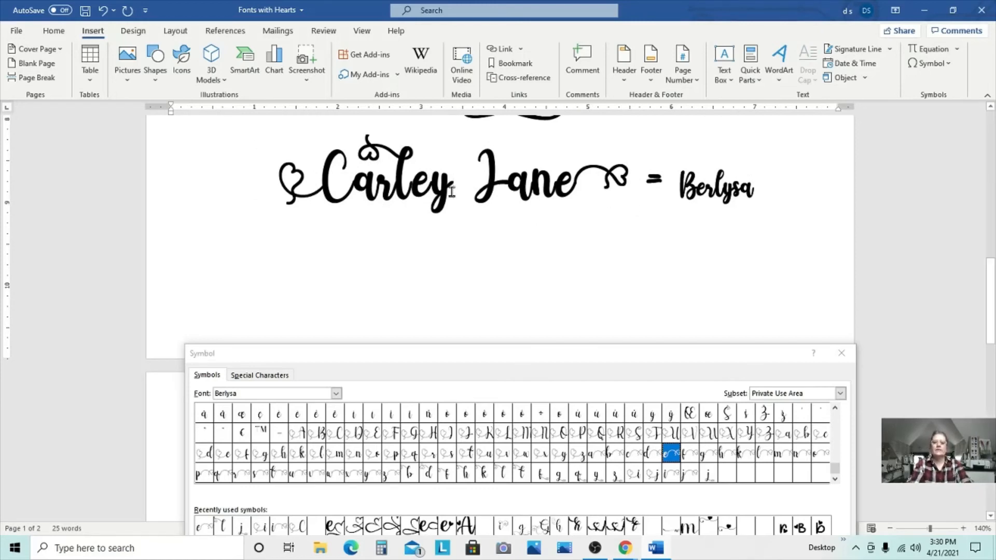
{"action": "key", "text": "BackSpace"}
{"action": "left_click", "coordinate": [624, 355]}
{"action": "left_click_drag", "start_coordinate": [624, 354], "coordinate": [612, 285]}
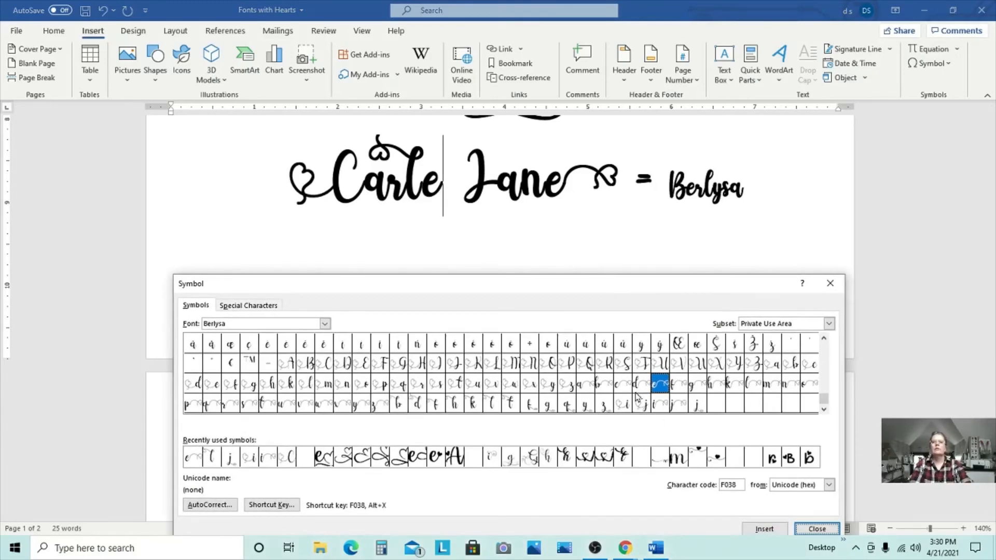
{"action": "double_click", "coordinate": [590, 409]}
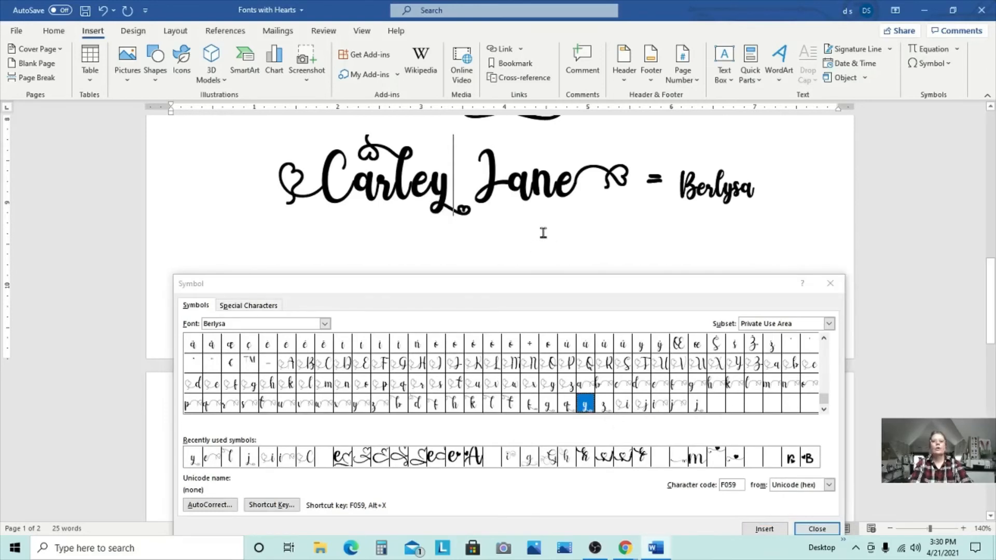
{"action": "key", "text": "Escape"}
- Enlarge the initial letters C and J of the Berlysa sample name to font size 72
{"action": "left_click_drag", "start_coordinate": [346, 182], "coordinate": [306, 179]}
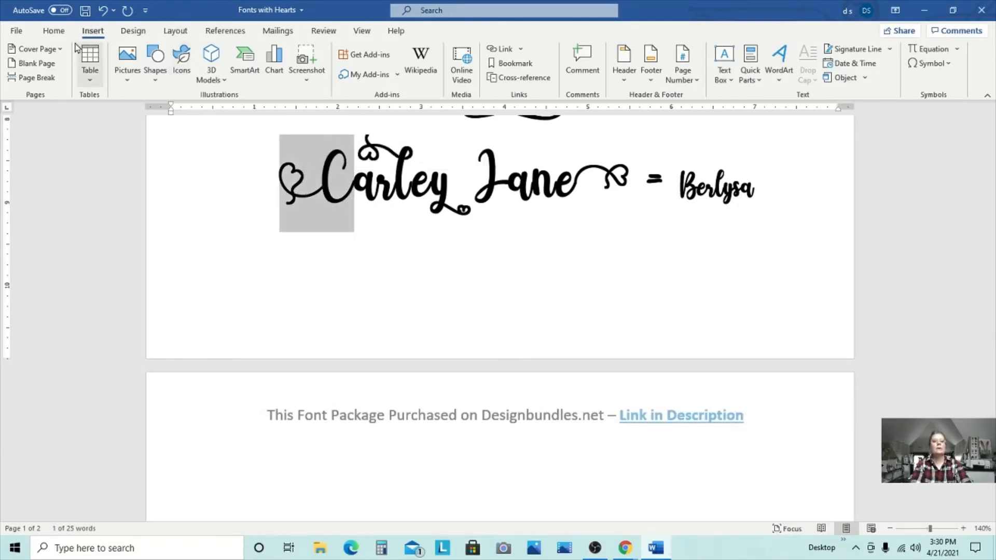
{"action": "left_click", "coordinate": [54, 32]}
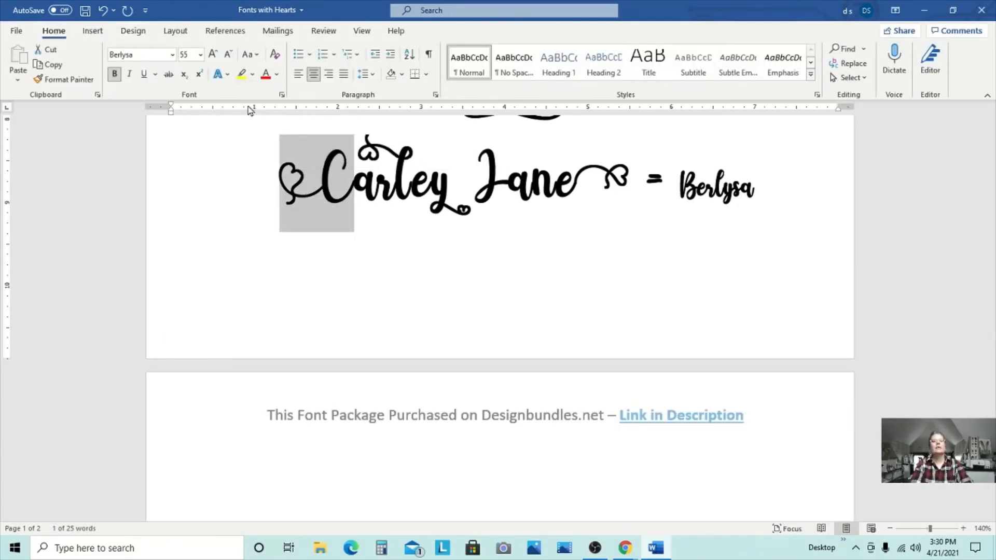
{"action": "left_click", "coordinate": [200, 56]}
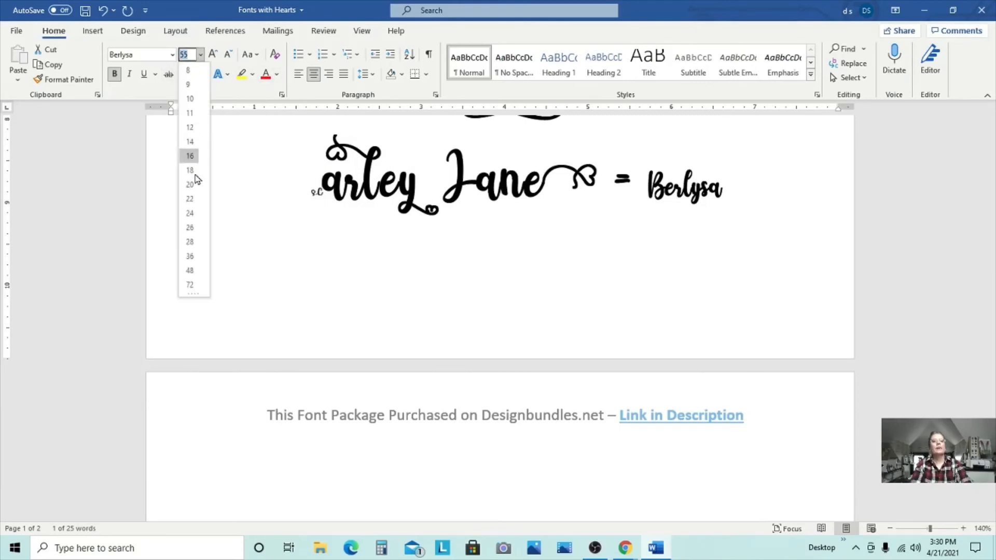
{"action": "left_click", "coordinate": [189, 285]}
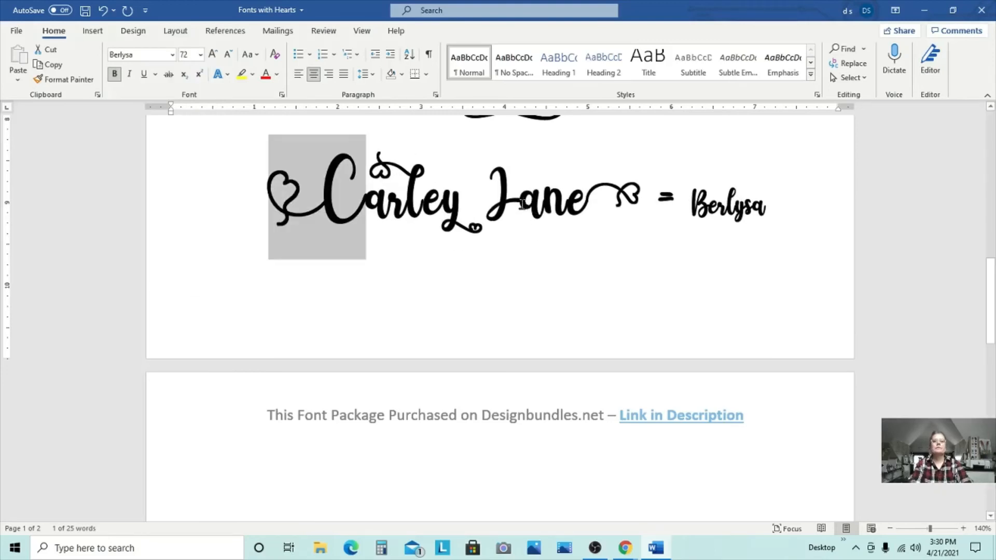
{"action": "left_click", "coordinate": [200, 54]}
{"action": "key", "text": "Escape"}
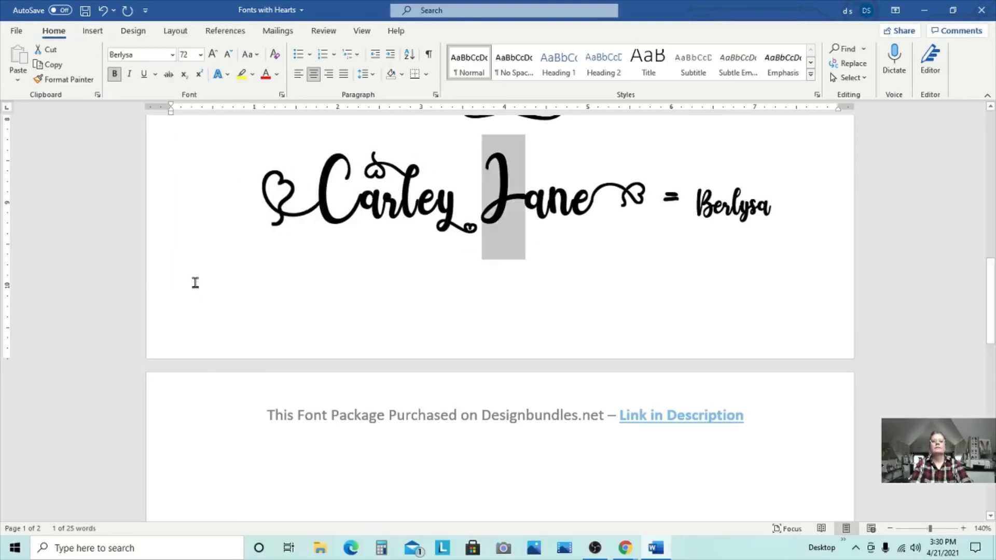
{"action": "left_click", "coordinate": [638, 236]}
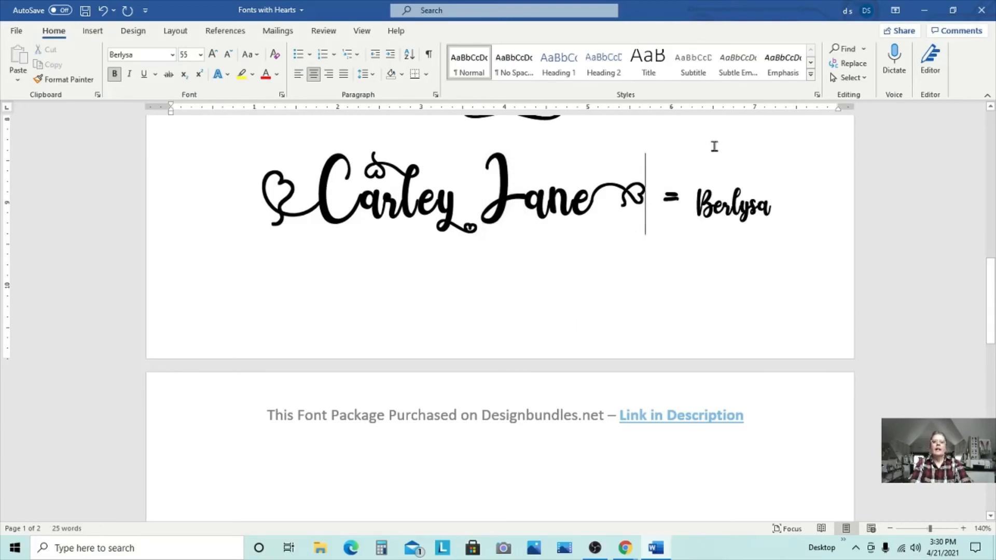
- Replace the J starting the second word of the Berlysa sample with the Ellisha J glyph that has a small heart
{"action": "left_click", "coordinate": [989, 330]}
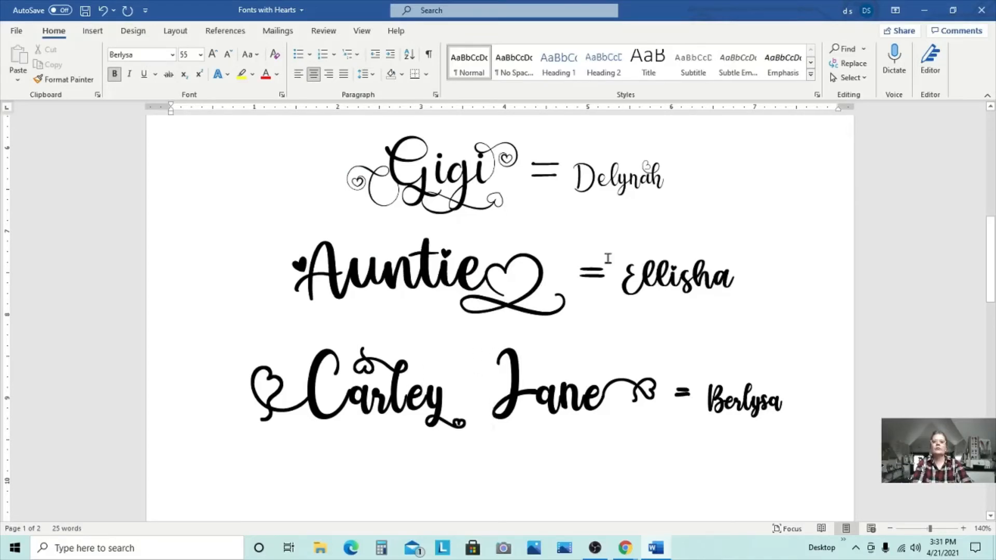
{"action": "left_click", "coordinate": [101, 32]}
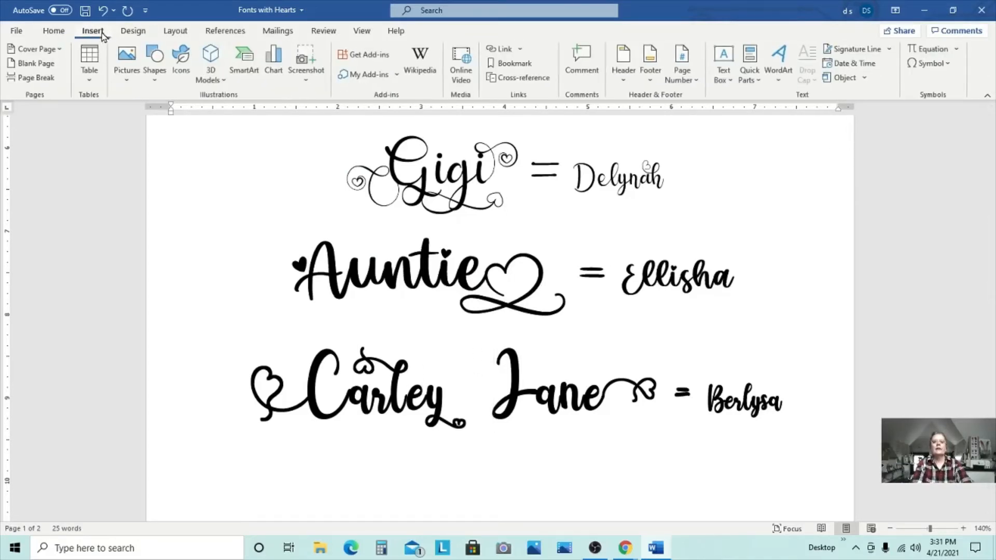
{"action": "left_click", "coordinate": [944, 64]}
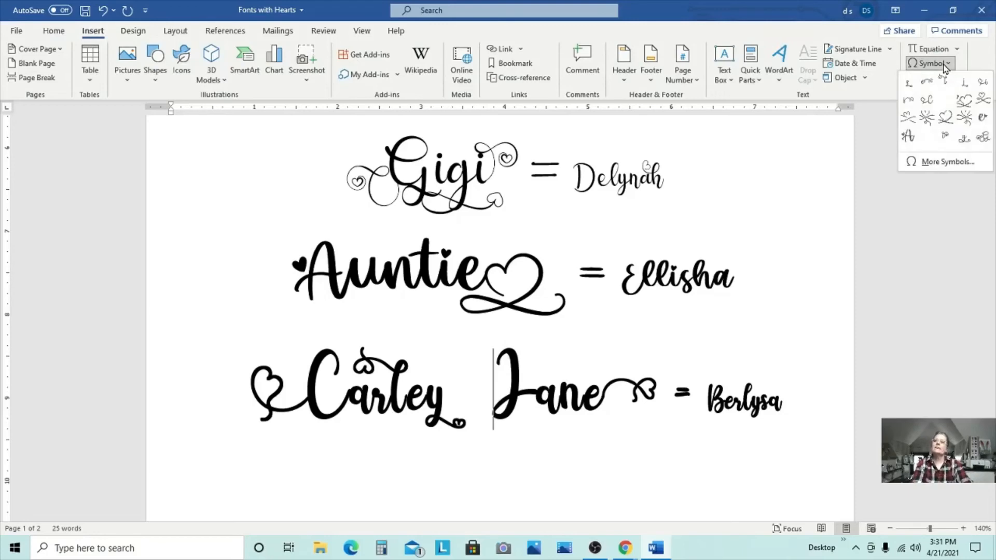
{"action": "left_click", "coordinate": [934, 161]}
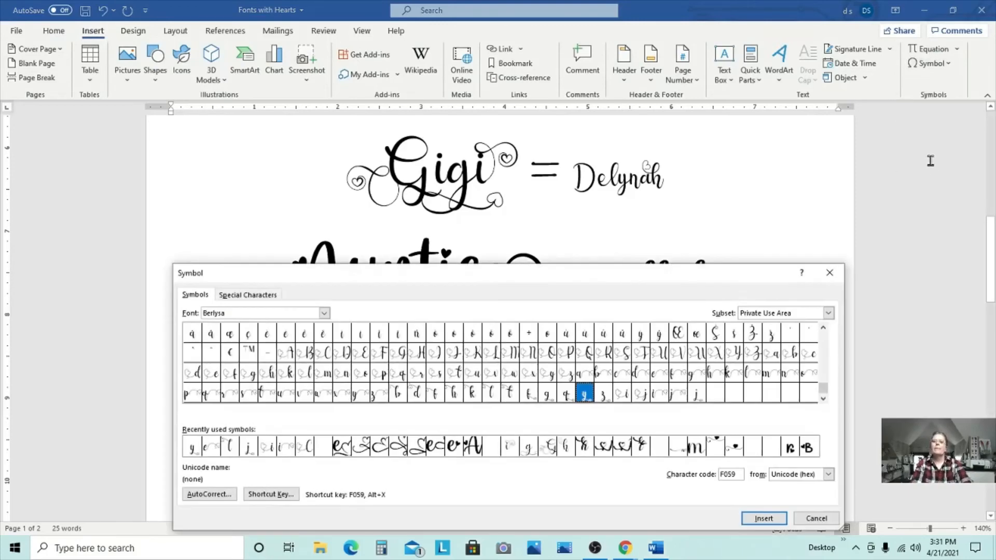
{"action": "double_click", "coordinate": [238, 313]}
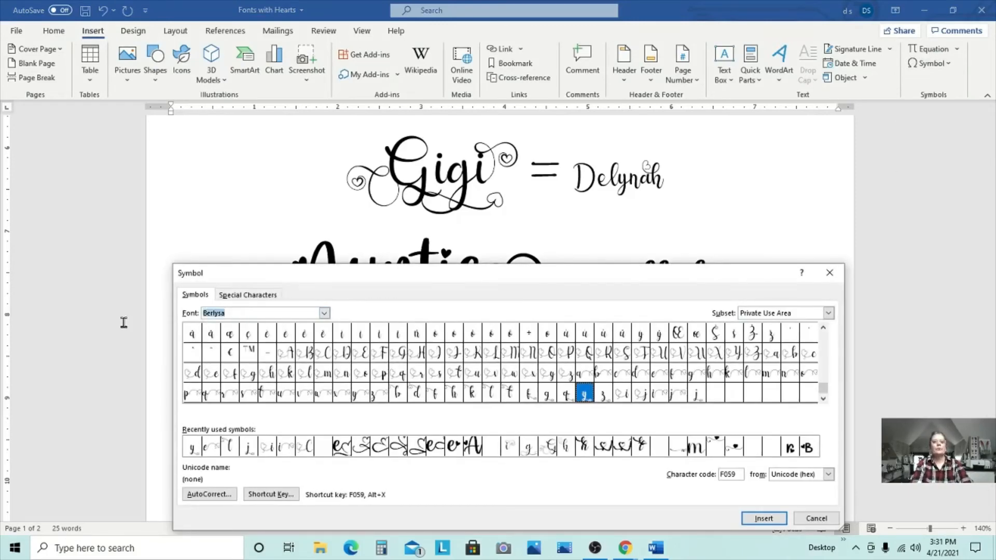
{"action": "type", "text": "e"}
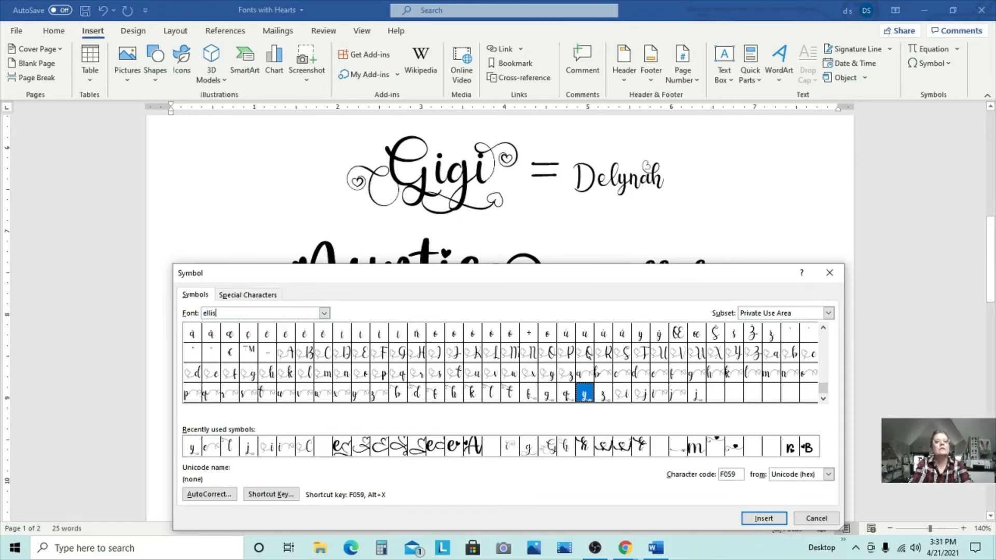
{"action": "type", "text": "llis"}
{"action": "key", "text": "Return"}
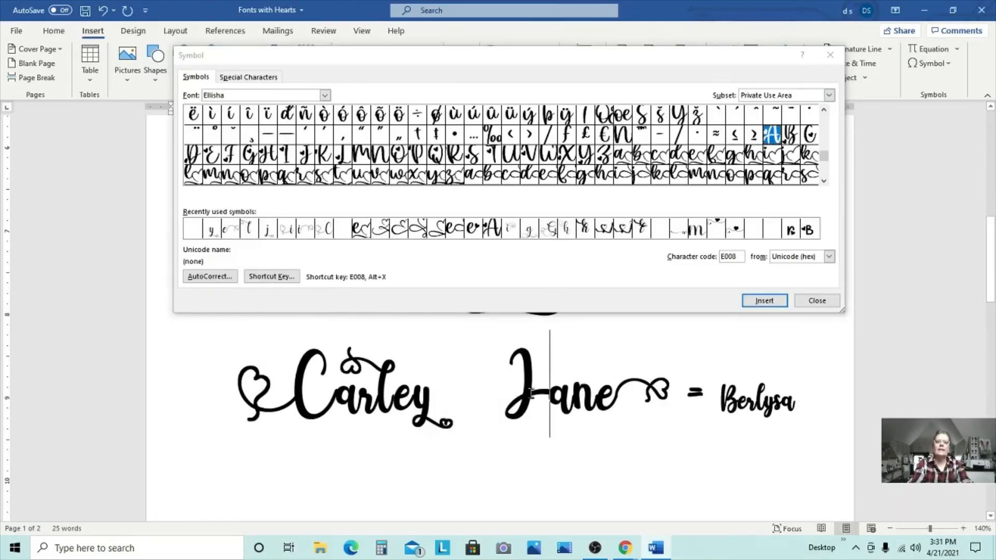
{"action": "key", "text": "BackSpace"}
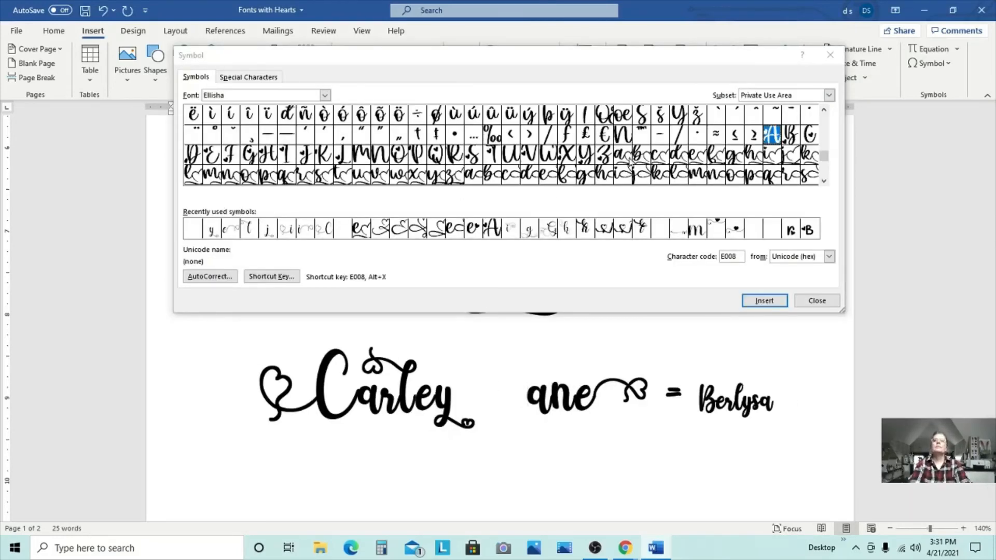
{"action": "left_click", "coordinate": [309, 154]}
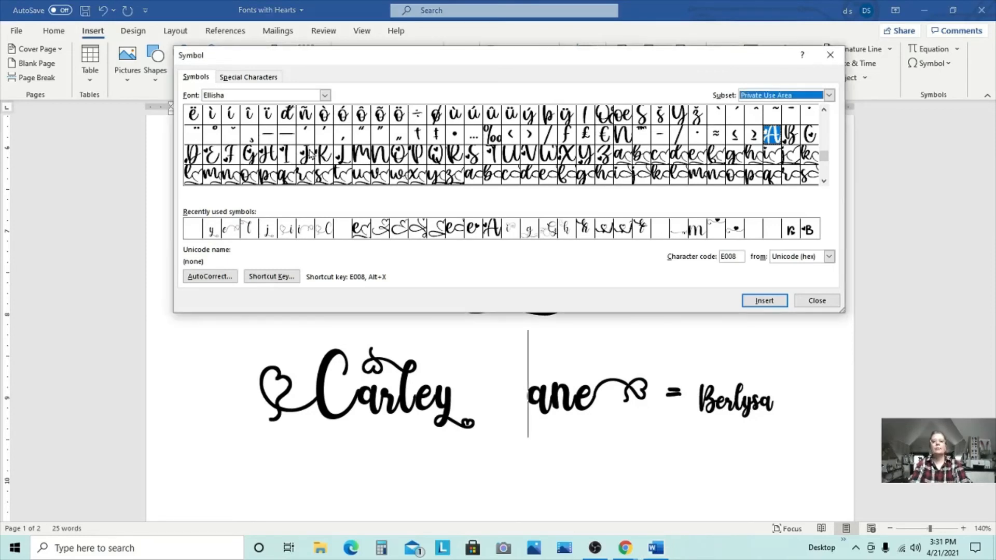
{"action": "left_click", "coordinate": [309, 154]}
{"action": "double_click", "coordinate": [310, 154]}
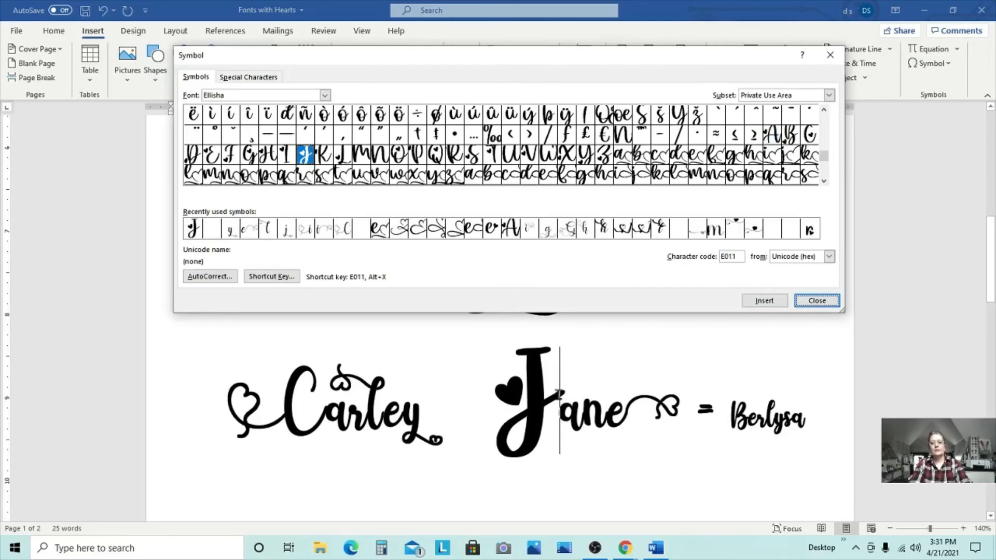
- Set the new heart-decorated J to font size 48 and remove its bold formatting
{"action": "left_click", "coordinate": [813, 301]}
{"action": "key", "text": "shift+Left"}
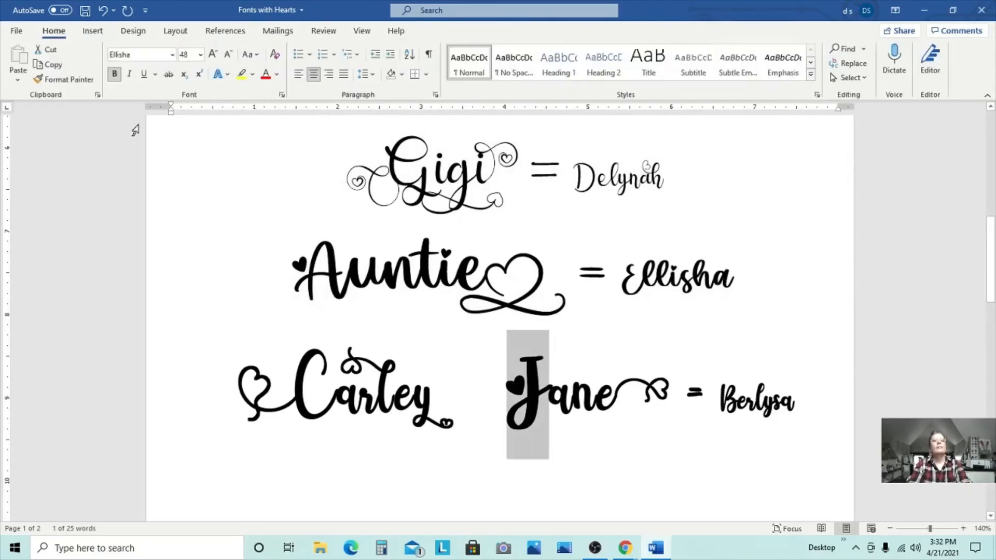
{"action": "left_click", "coordinate": [116, 75]}
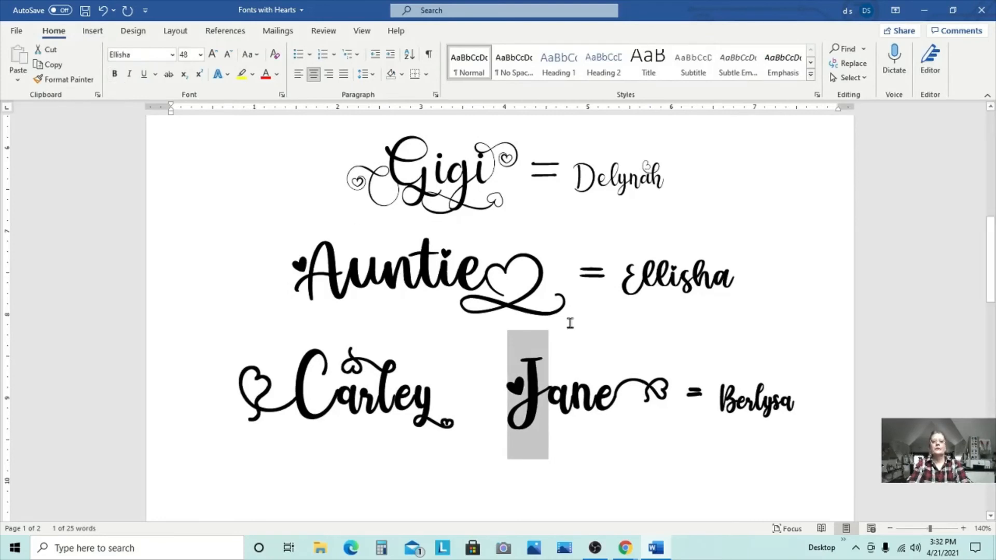
- Replace the y ending the first word with the Ellisha y glyph with a looping heart tail, at font size 36
{"action": "left_click", "coordinate": [638, 345]}
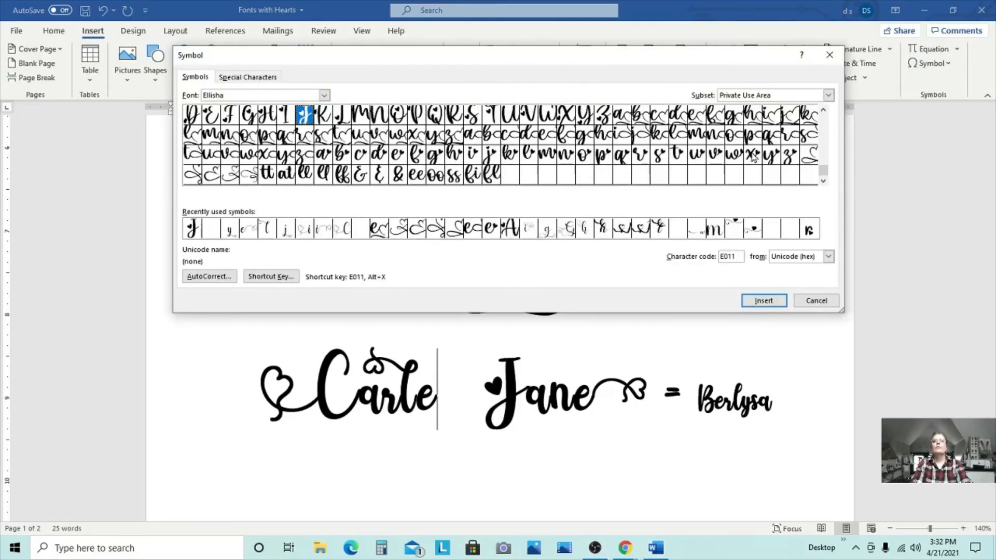
{"action": "left_click", "coordinate": [292, 154]}
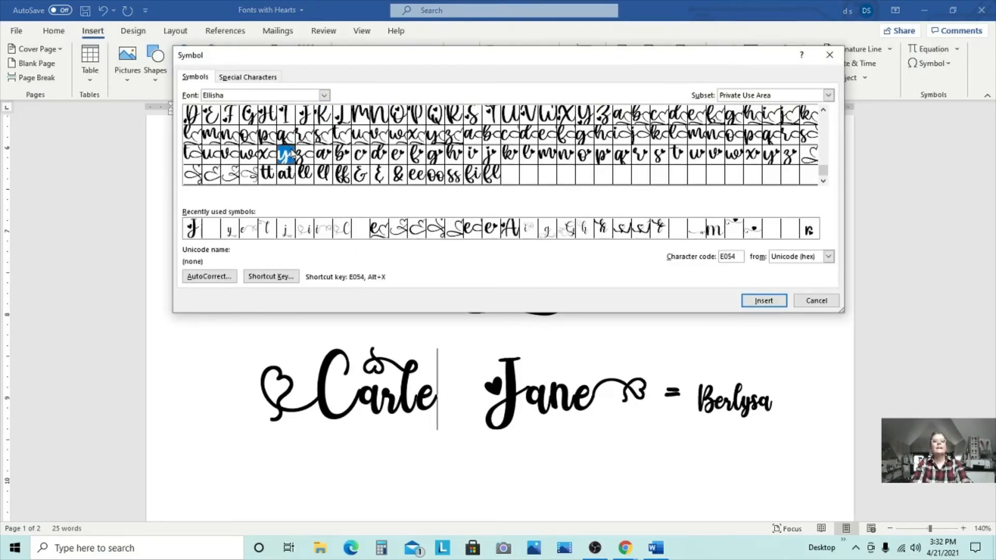
{"action": "double_click", "coordinate": [291, 155]}
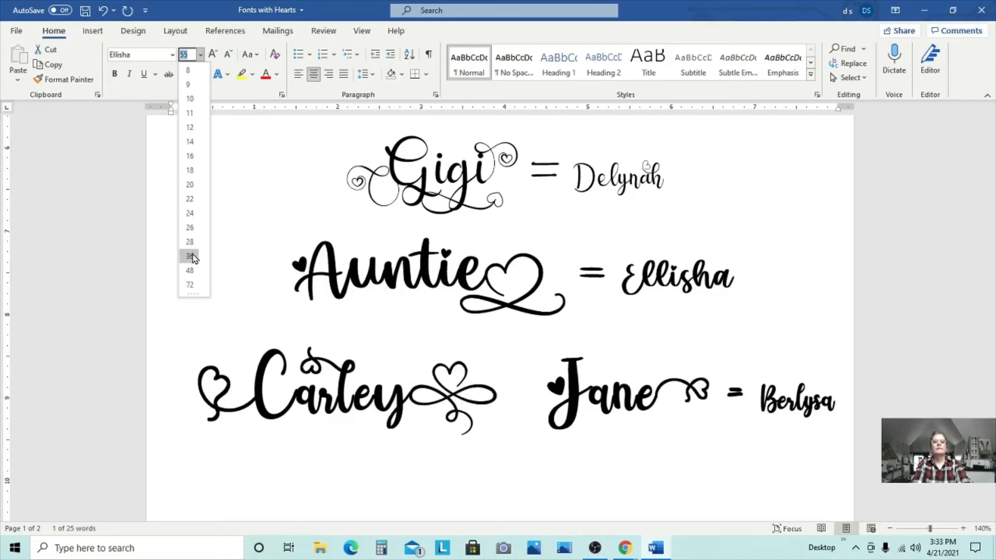
{"action": "left_click", "coordinate": [191, 256]}
- Delete the extra spaces between the two words of the Berlysa sample so the heart tail meets the J
{"action": "left_click", "coordinate": [534, 396]}
{"action": "key", "text": "BackSpace"}
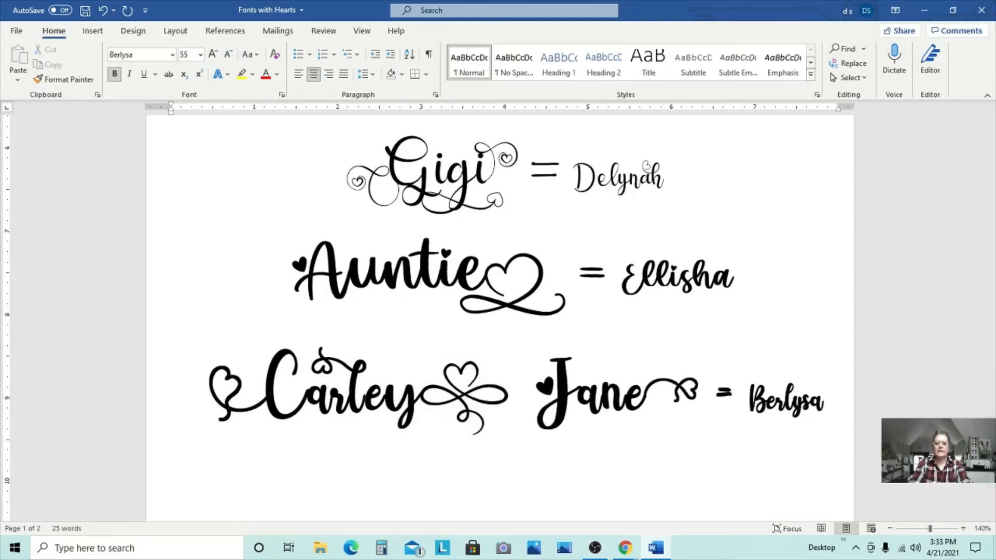
{"action": "key", "text": "BackSpace"}
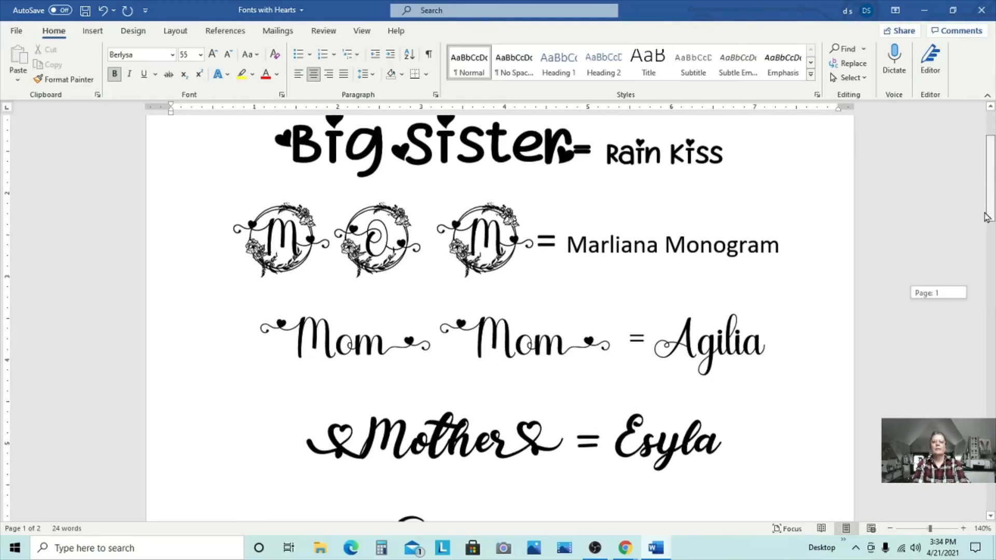
{"action": "scroll", "coordinate": [538, 181], "scroll_direction": "up", "scroll_amount": 2}
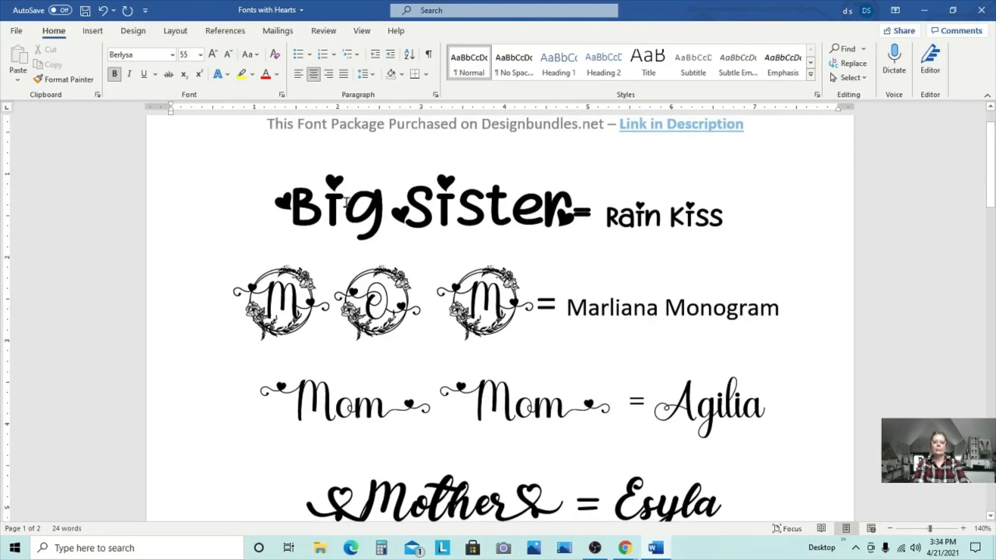
{"action": "left_click_drag", "start_coordinate": [992, 178], "coordinate": [992, 255]}
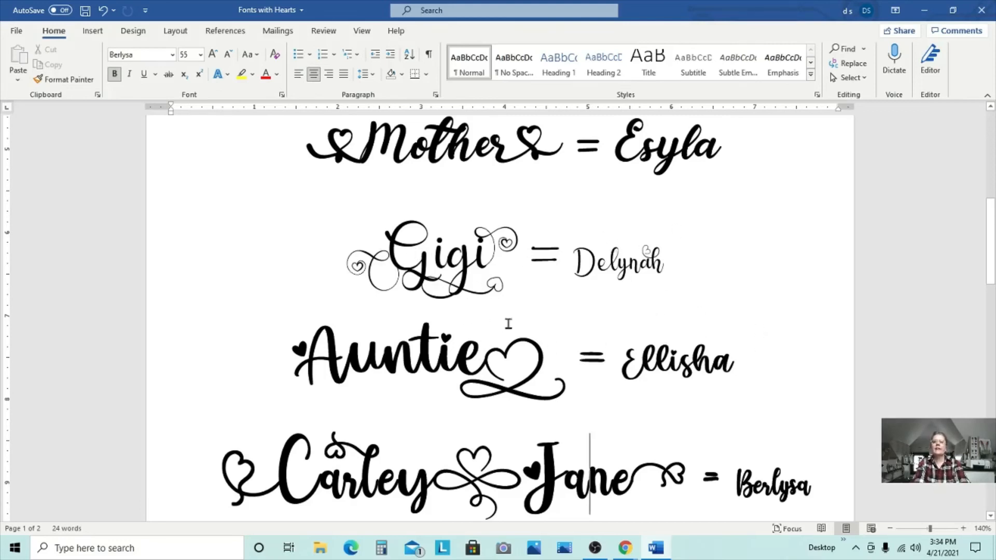
{"action": "left_click", "coordinate": [991, 220]}
{"action": "left_click_drag", "start_coordinate": [991, 220], "coordinate": [992, 238]}
{"action": "left_click", "coordinate": [695, 291]}
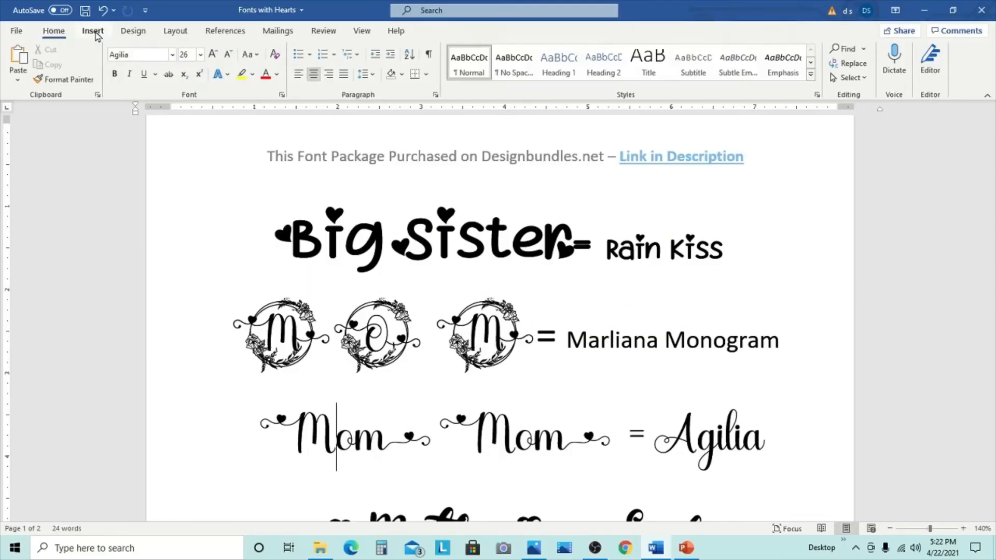
- Add the Symbol command to the Quick Access Toolbar
{"action": "left_click", "coordinate": [93, 31]}
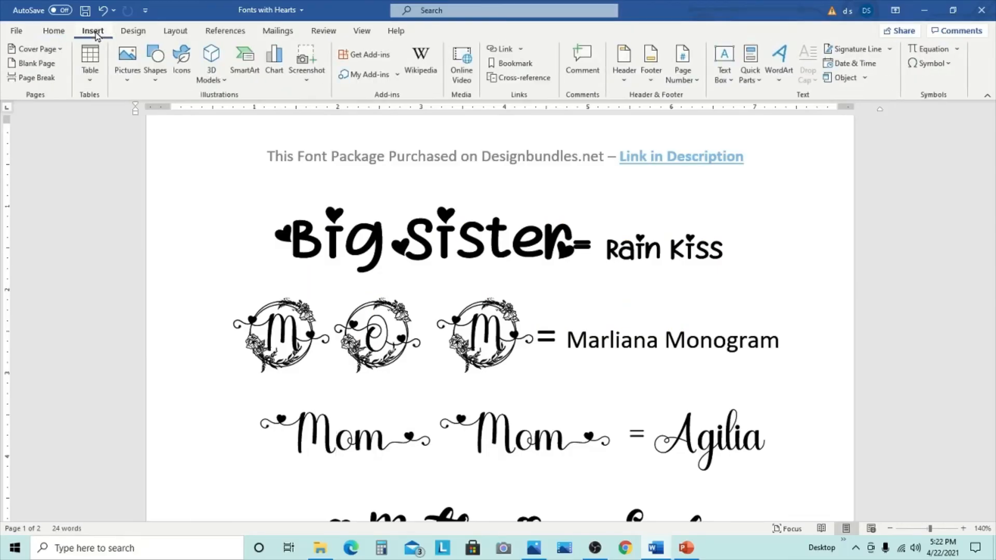
{"action": "right_click", "coordinate": [932, 71]}
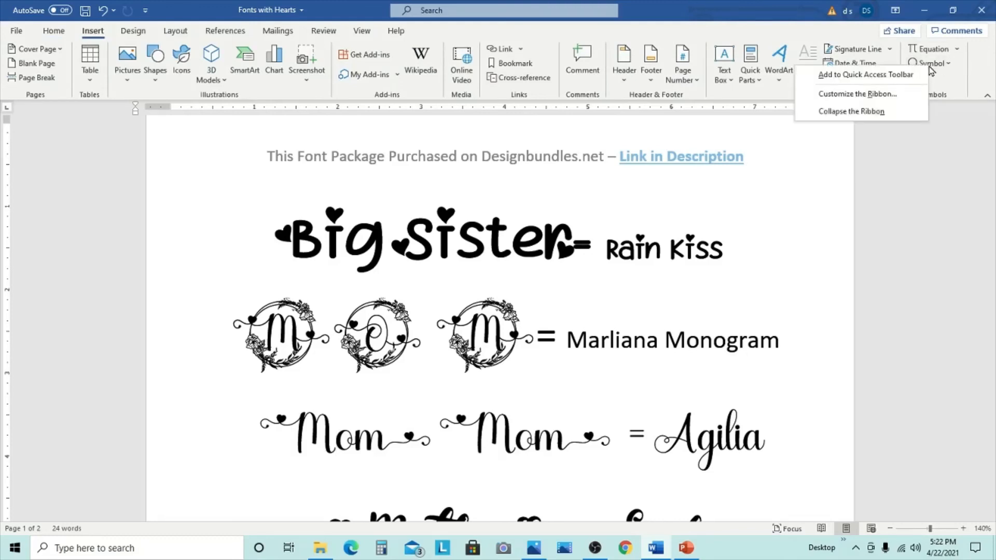
{"action": "left_click", "coordinate": [841, 76]}
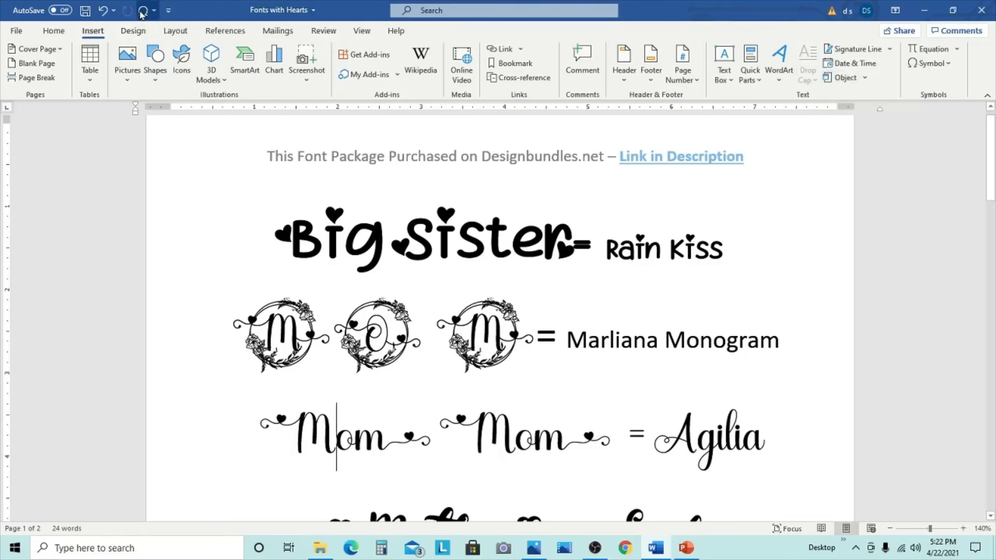
{"action": "left_click", "coordinate": [181, 33]}
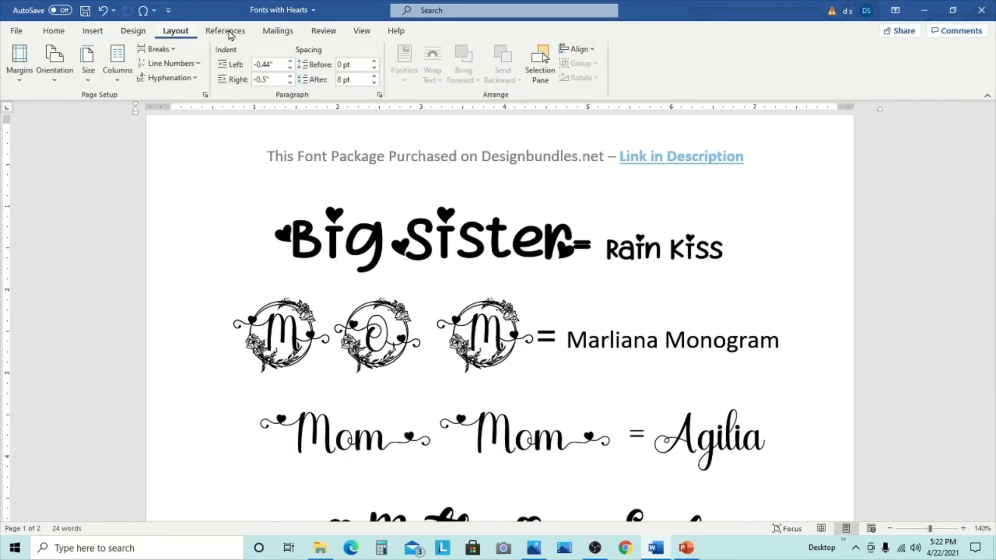
{"action": "left_click", "coordinate": [288, 32]}
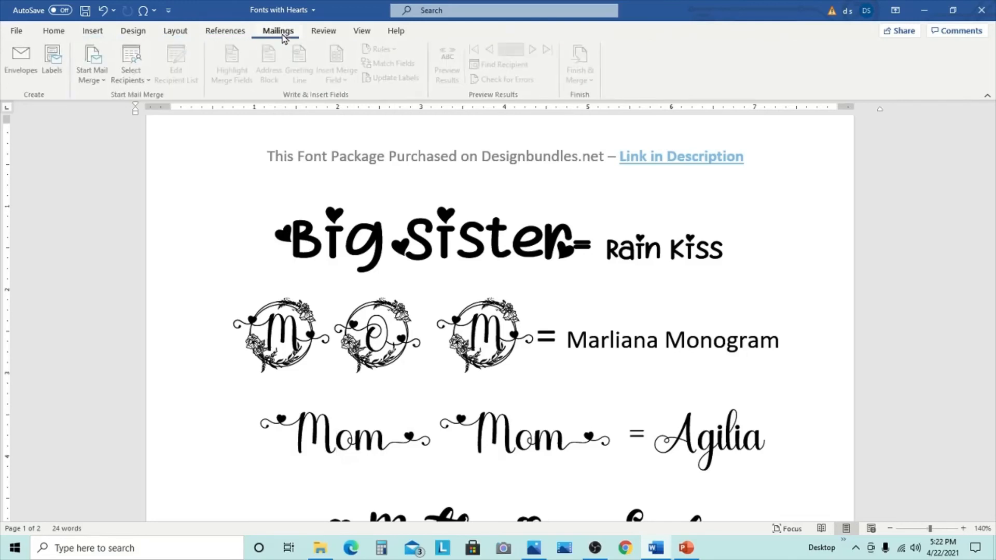
{"action": "left_click", "coordinate": [131, 34]}
{"action": "left_click", "coordinate": [63, 33]}
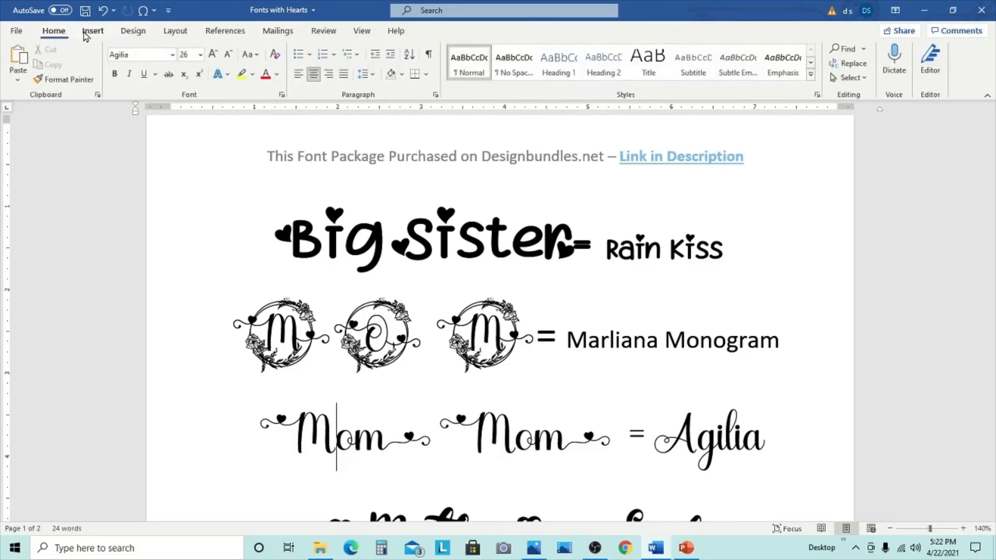
- Show the Quick Access Toolbar below the ribbon and open the Symbol list from it
{"action": "right_click", "coordinate": [146, 12]}
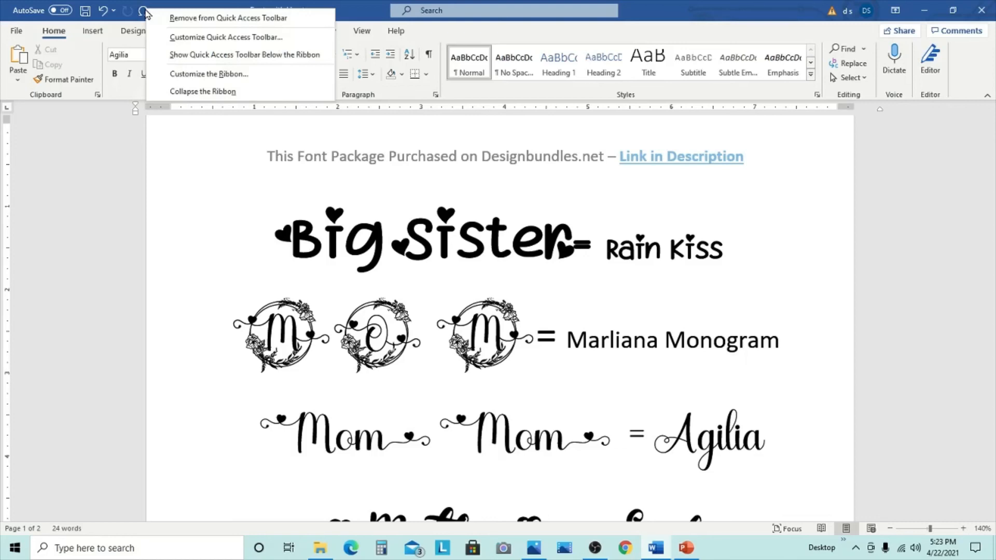
{"action": "left_click", "coordinate": [340, 12]}
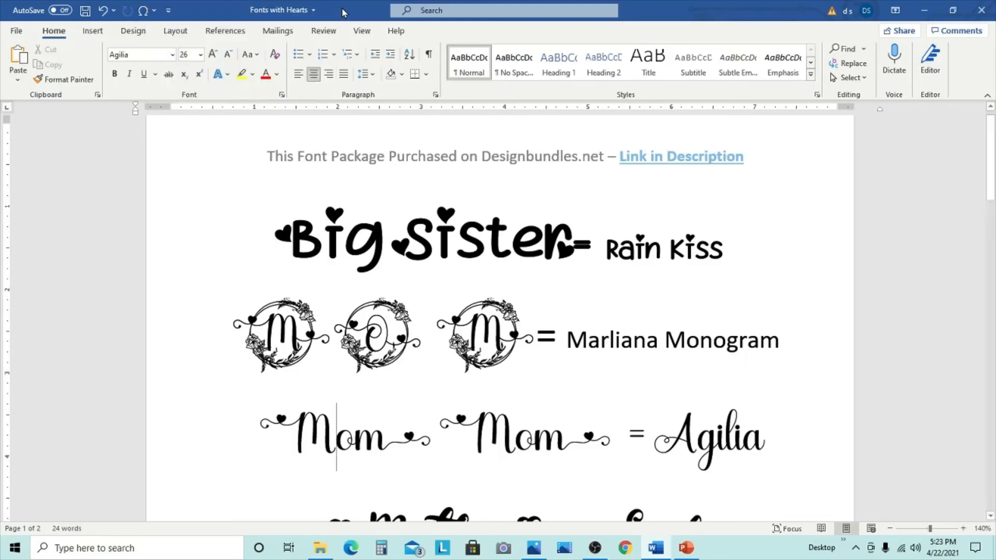
{"action": "right_click", "coordinate": [151, 13]}
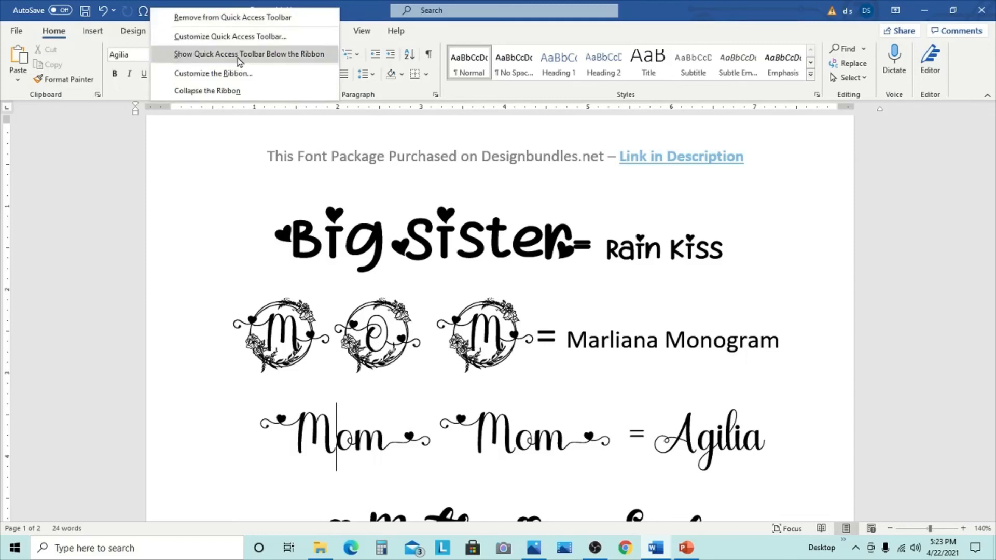
{"action": "left_click", "coordinate": [200, 55]}
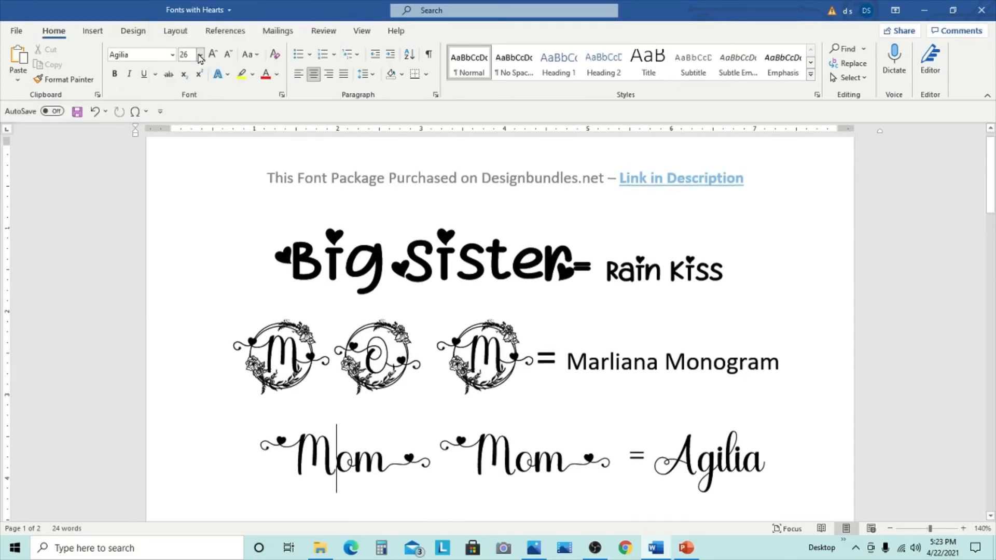
{"action": "left_click", "coordinate": [137, 111]}
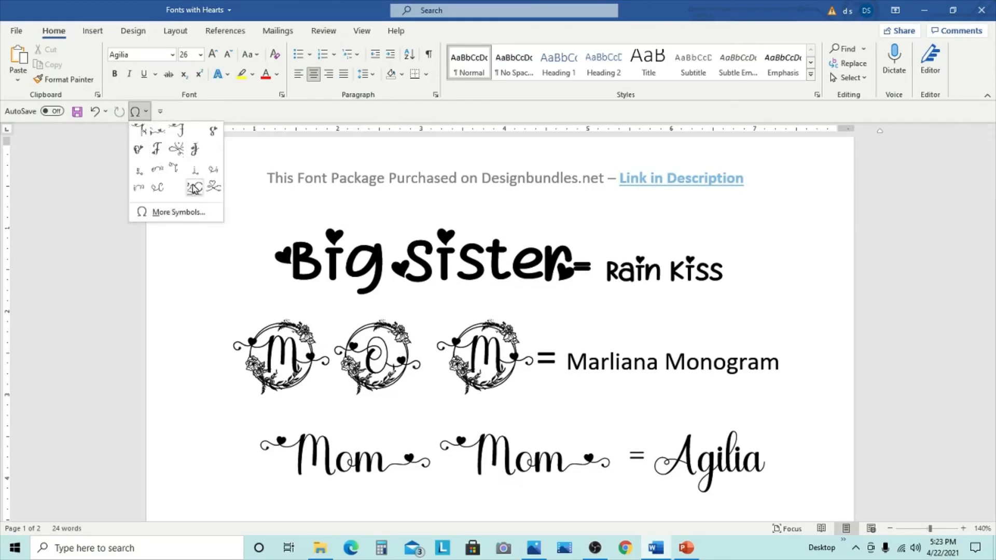